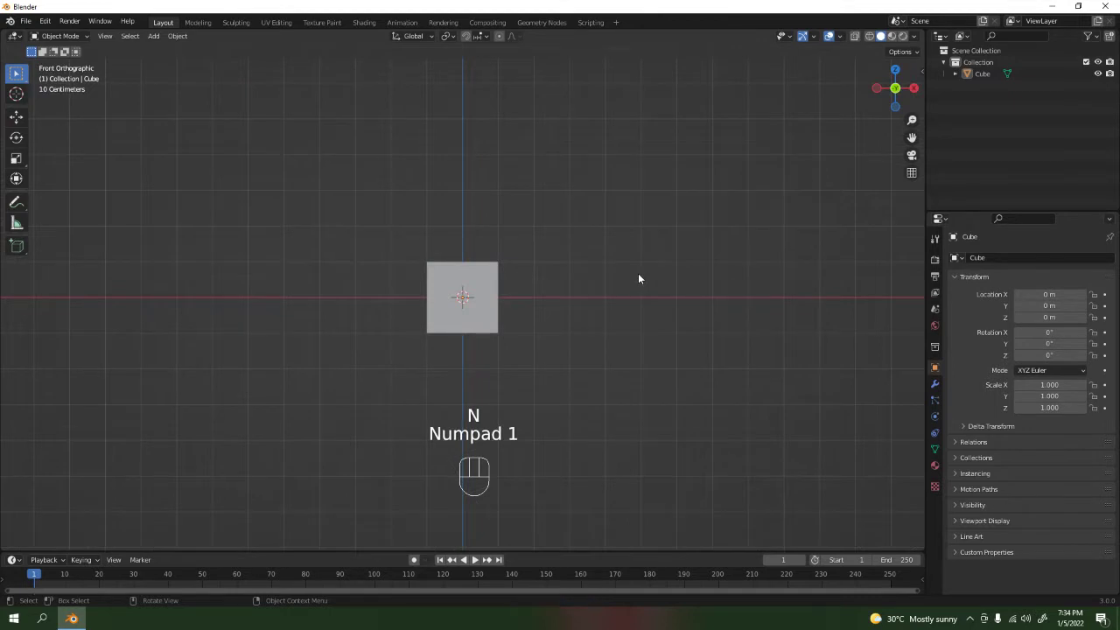
# Step: Mirror the cube along the X axis with Auto Mirror and show its modifier settings
pyautogui.press('n')
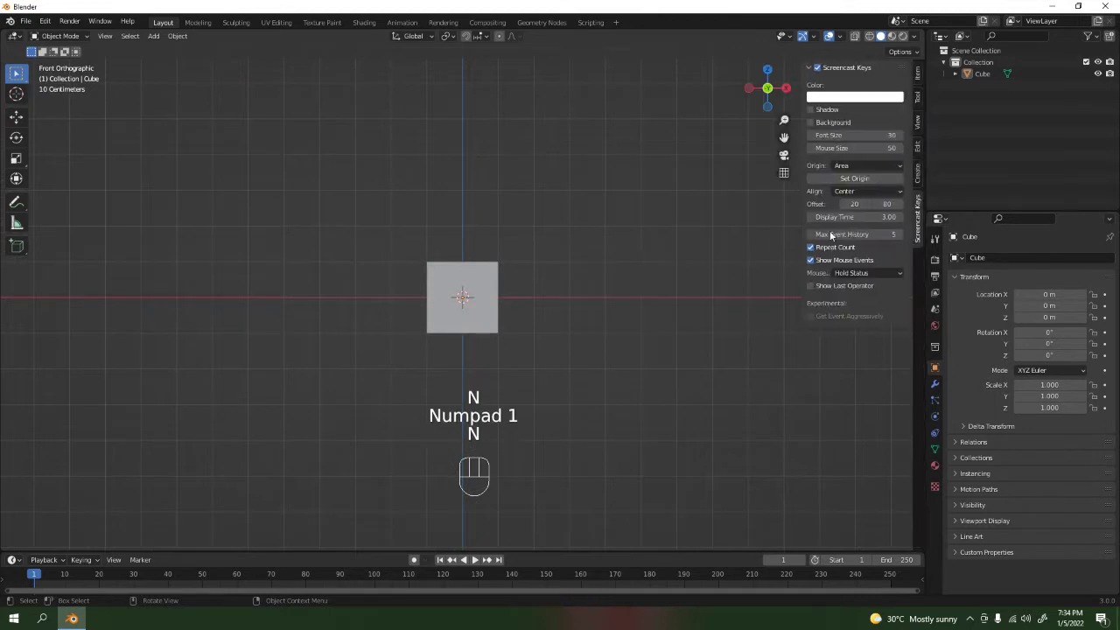
pyautogui.click(917, 147)
pyautogui.click(851, 293)
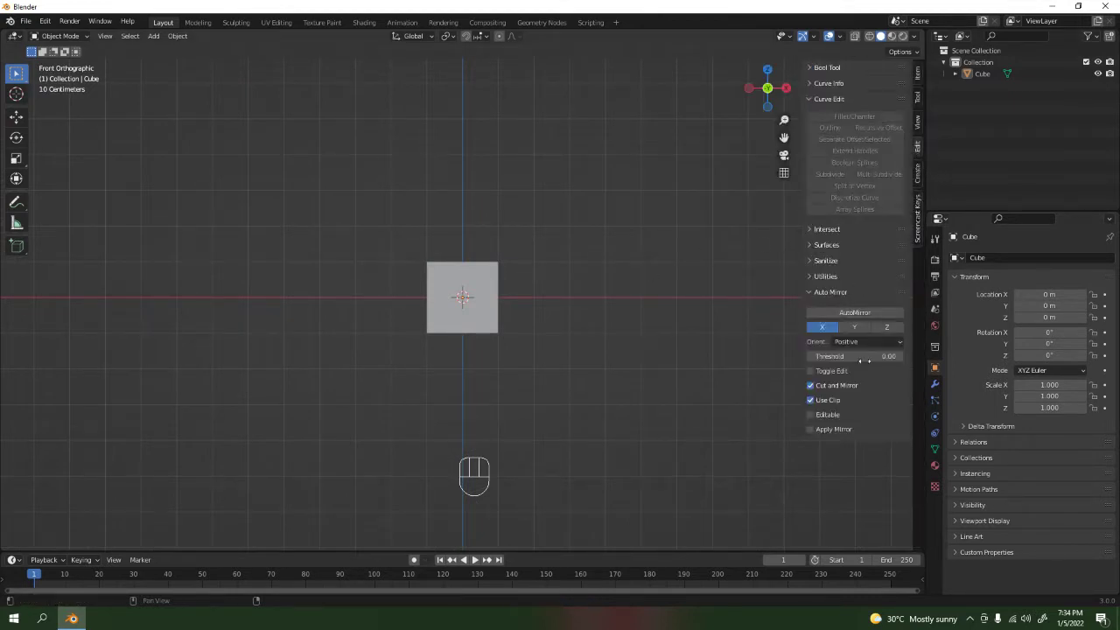
pyautogui.click(861, 312)
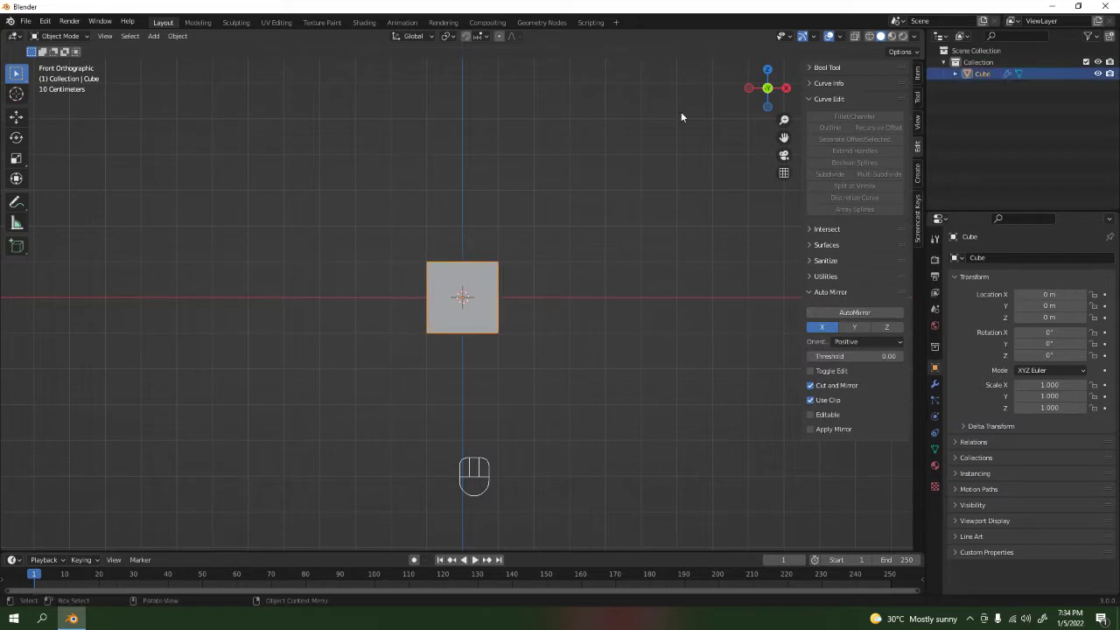
pyautogui.click(938, 385)
pyautogui.click(986, 257)
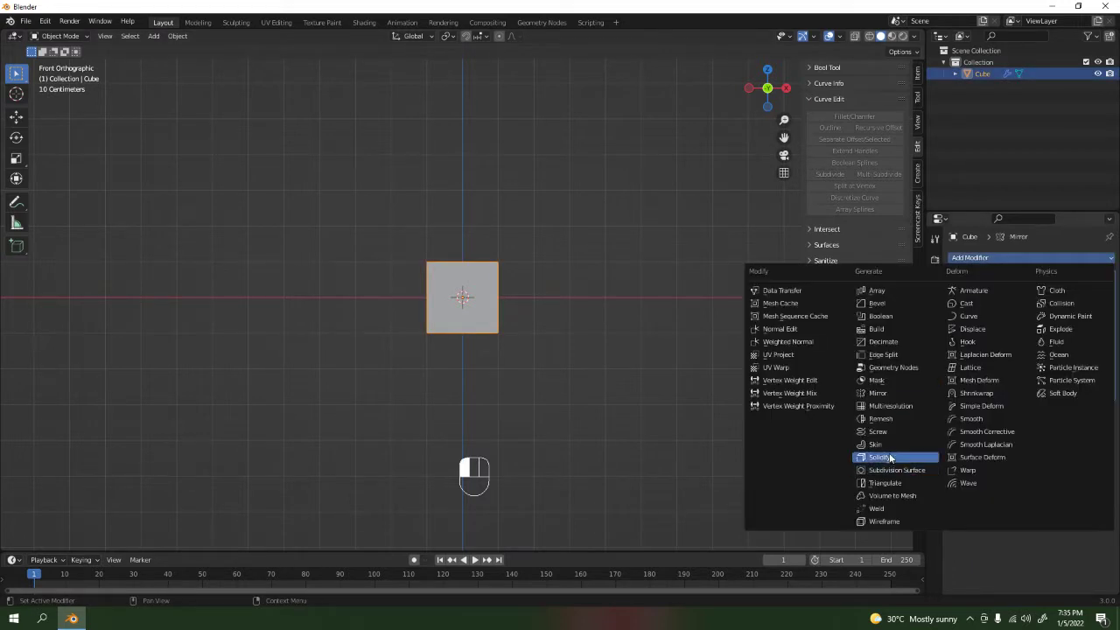
pyautogui.scroll(1, 564, 270)
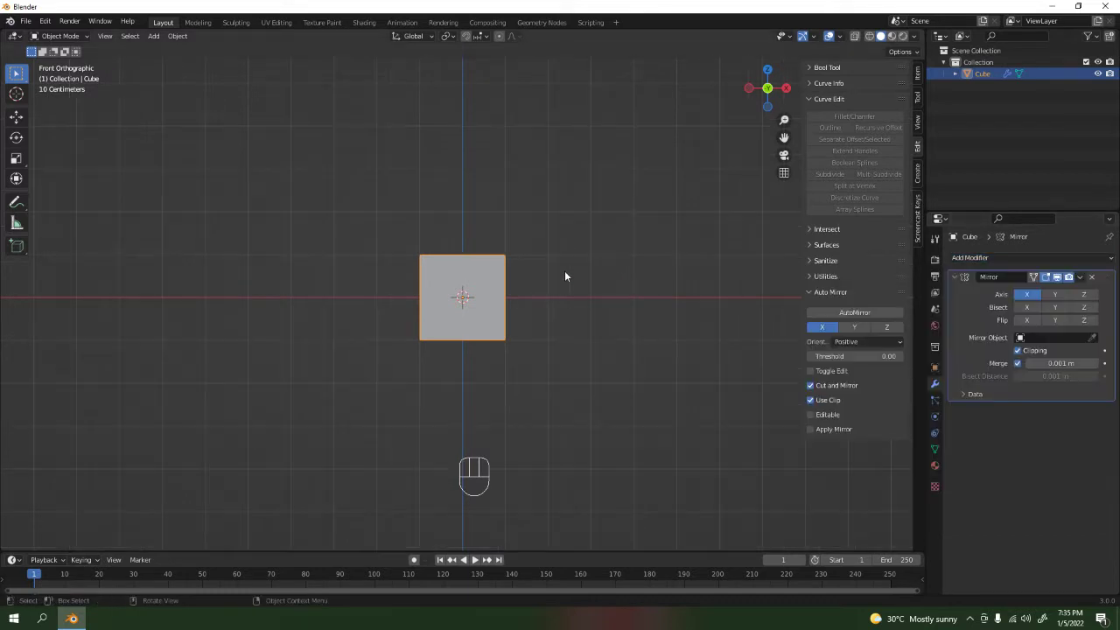
# Step: Enter Edit Mode and select the top face of the cube's editable half in front view
pyautogui.press('n')
pyautogui.press('Tab')
pyautogui.scroll(2, 564, 313)
pyautogui.scroll(-1, 564, 313)
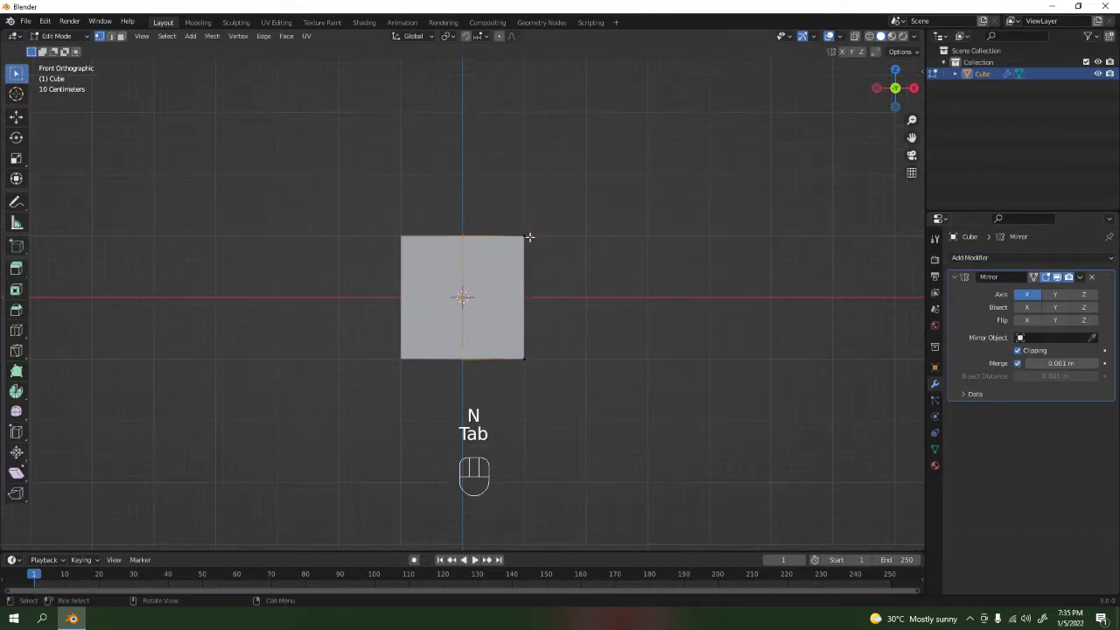
pyautogui.moveTo(564, 313); pyautogui.dragTo(674, 355, button='middle')
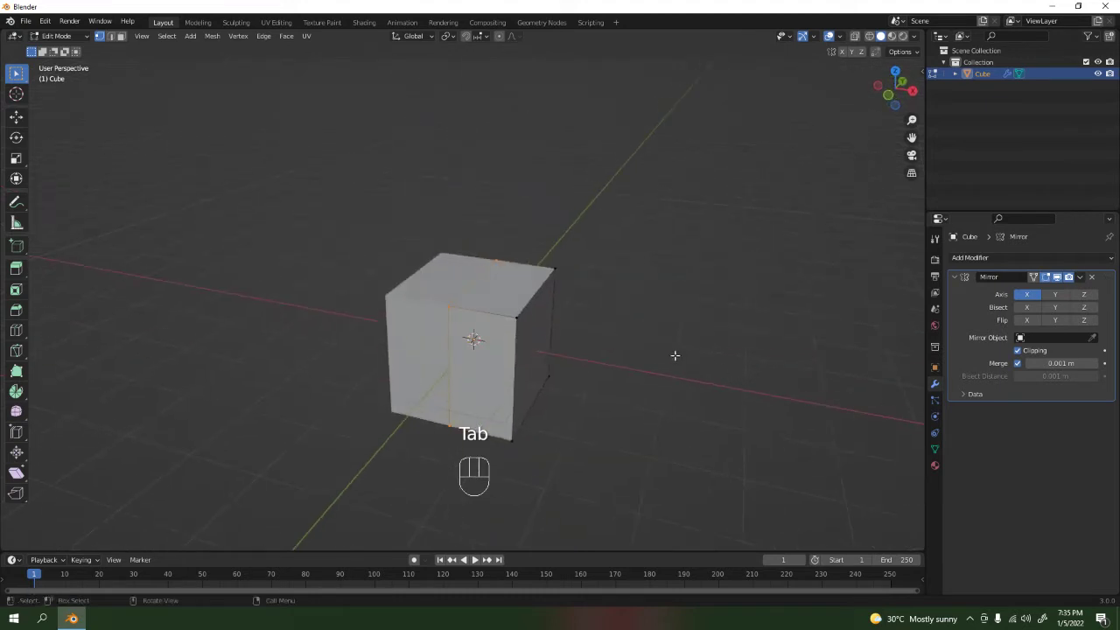
pyautogui.press('3')
pyautogui.click(496, 288)
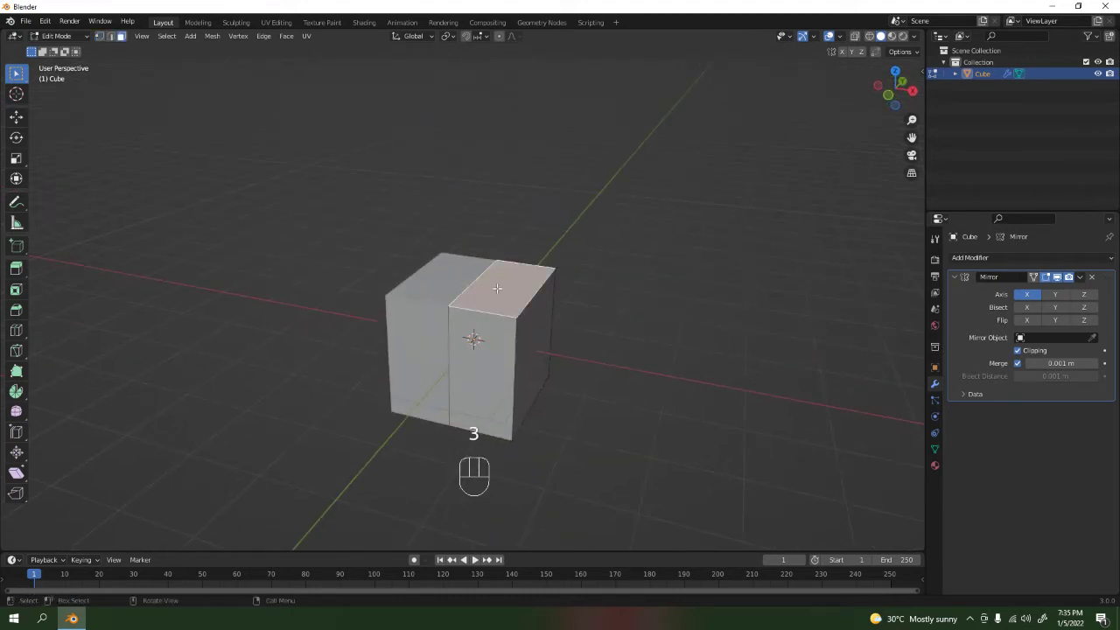
pyautogui.press('KP_1')
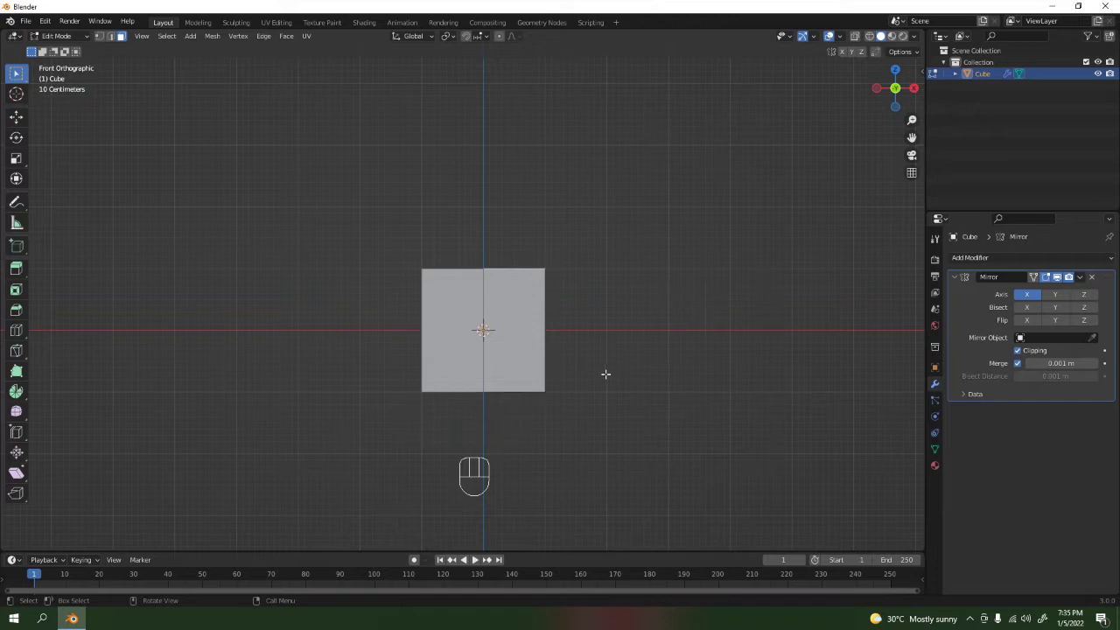
pyautogui.press('e')
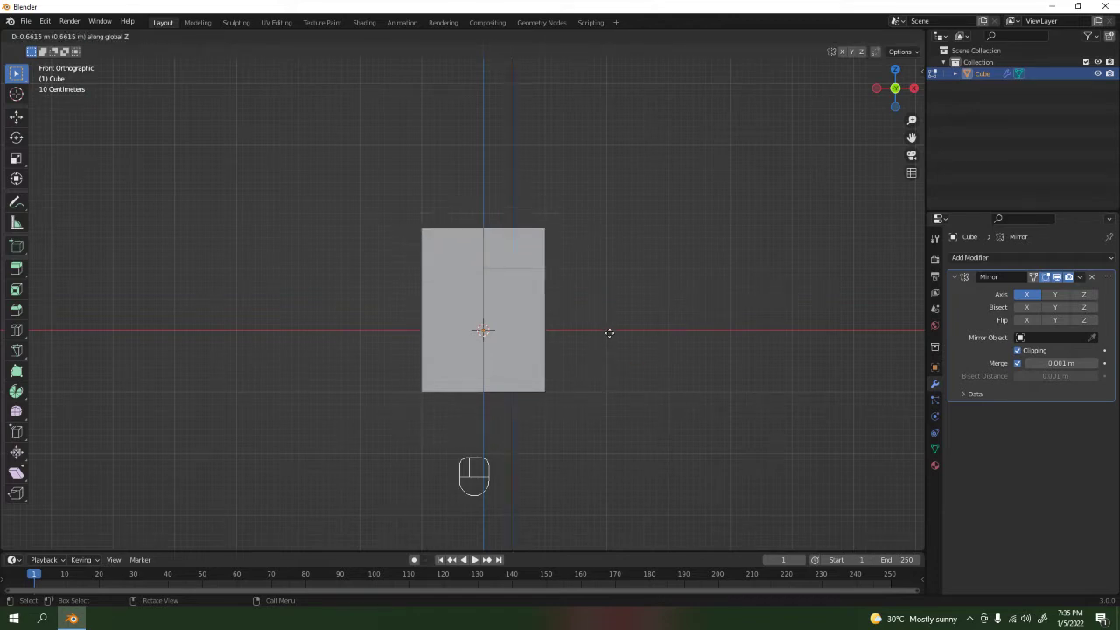
pyautogui.rightClick(600, 304)
pyautogui.hotkey('ctrl', 'z')
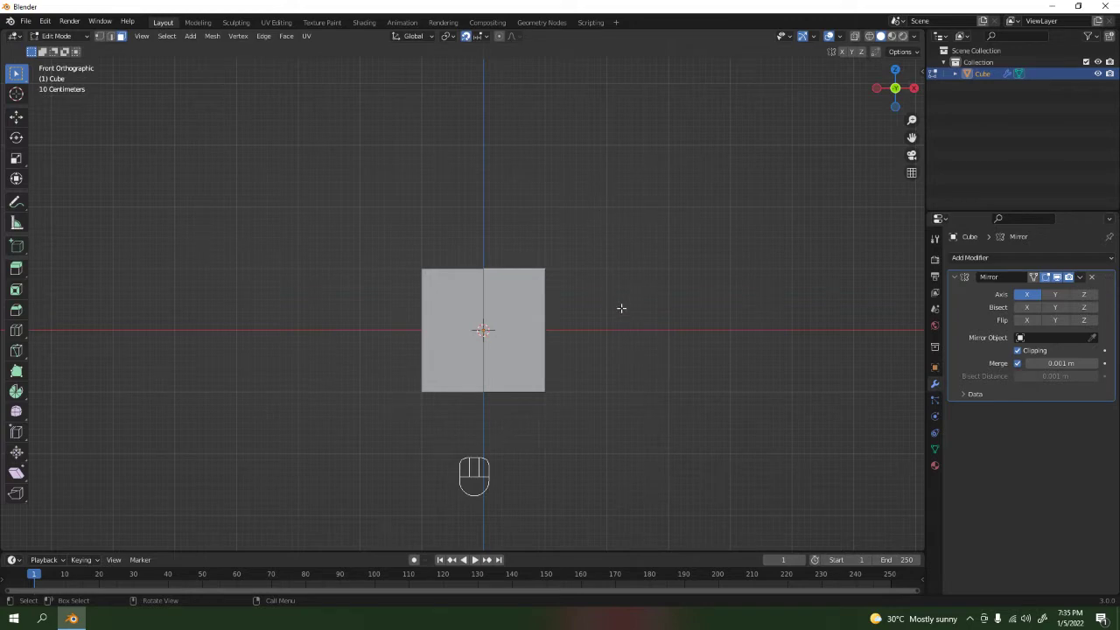
# Step: Extrude the selected top face upward about 0.7 m with snapping on, and select the outer side face of the new section
pyautogui.press('e')
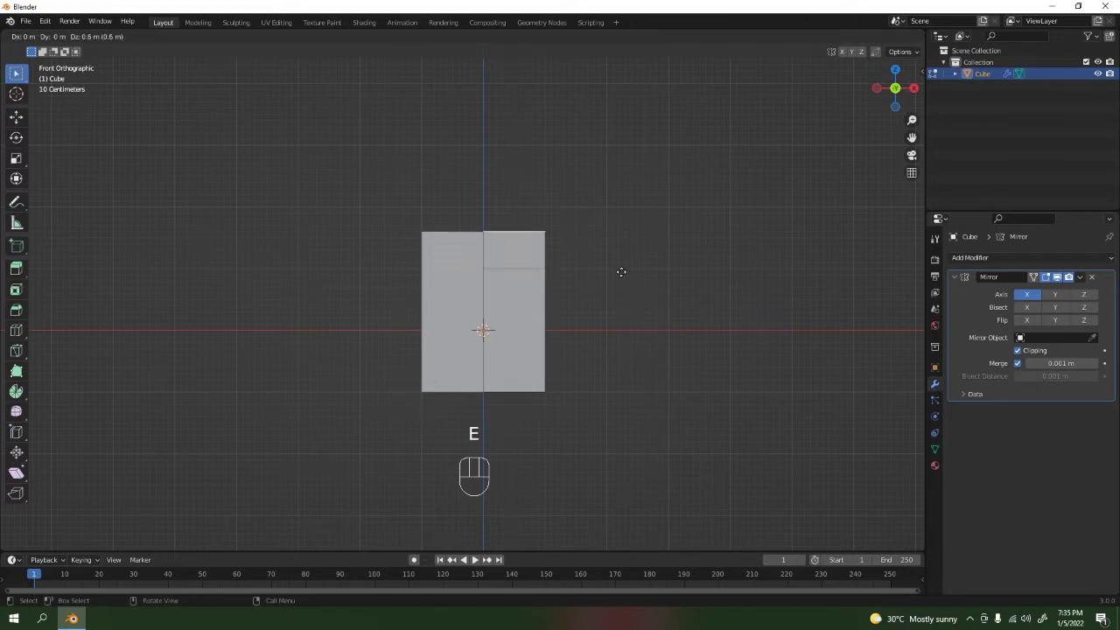
pyautogui.click(621, 267)
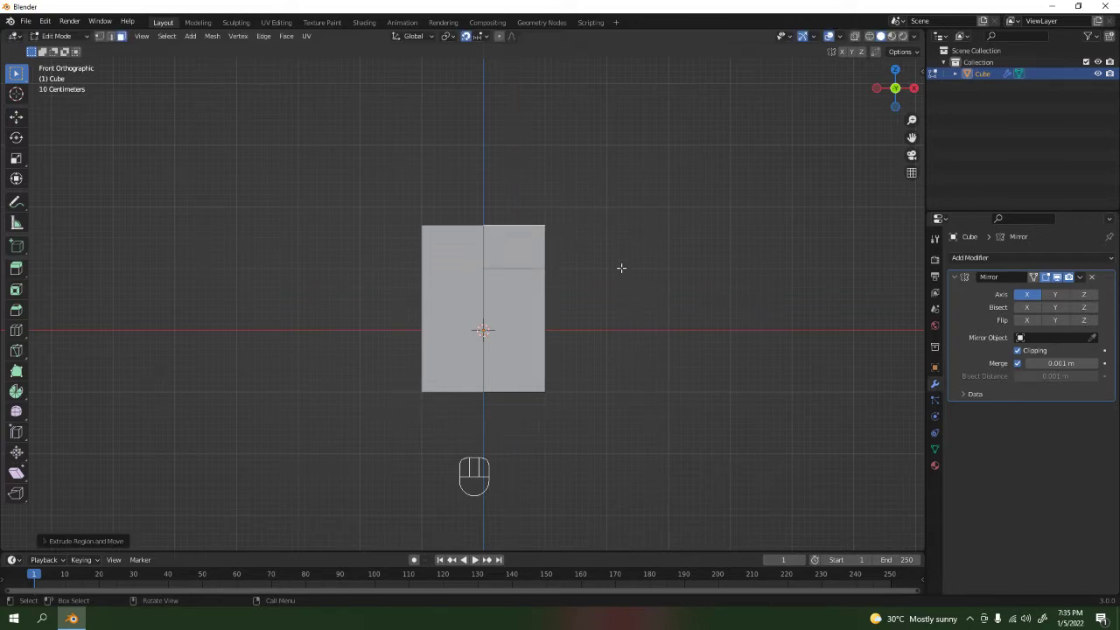
pyautogui.moveTo(620, 268); pyautogui.dragTo(608, 362, button='middle')
pyautogui.press('3')
pyautogui.click(507, 259)
# Step: In Object Mode, flatten the block along the Y axis to about 0.3 of its depth
pyautogui.press('Tab')
pyautogui.press('s')
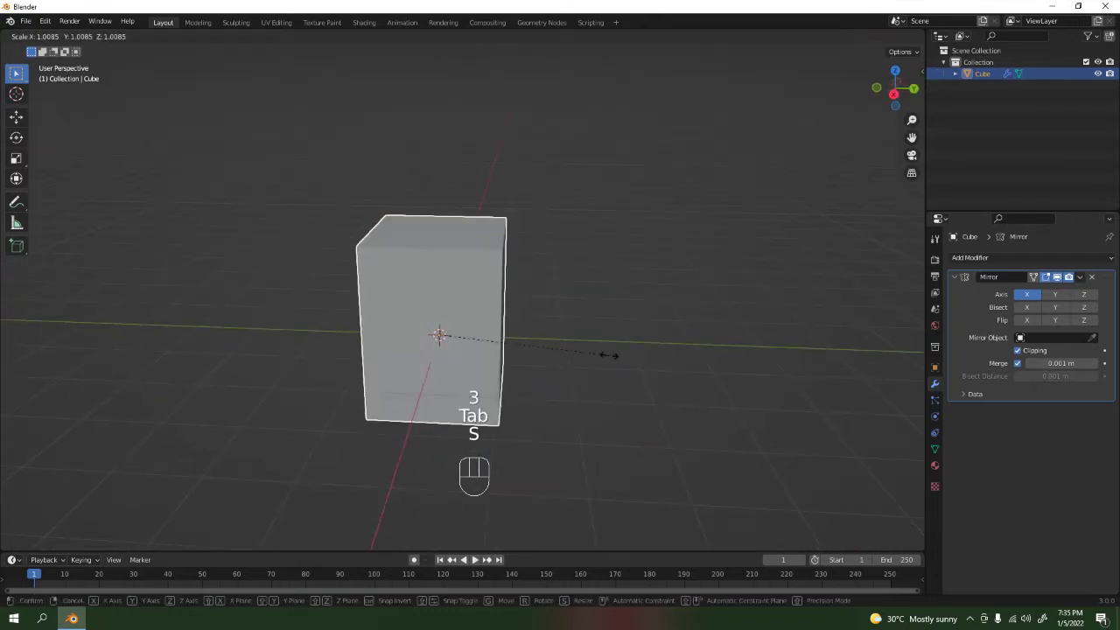
pyautogui.click(607, 349)
pyautogui.press('KP_1')
pyautogui.press('KP_3')
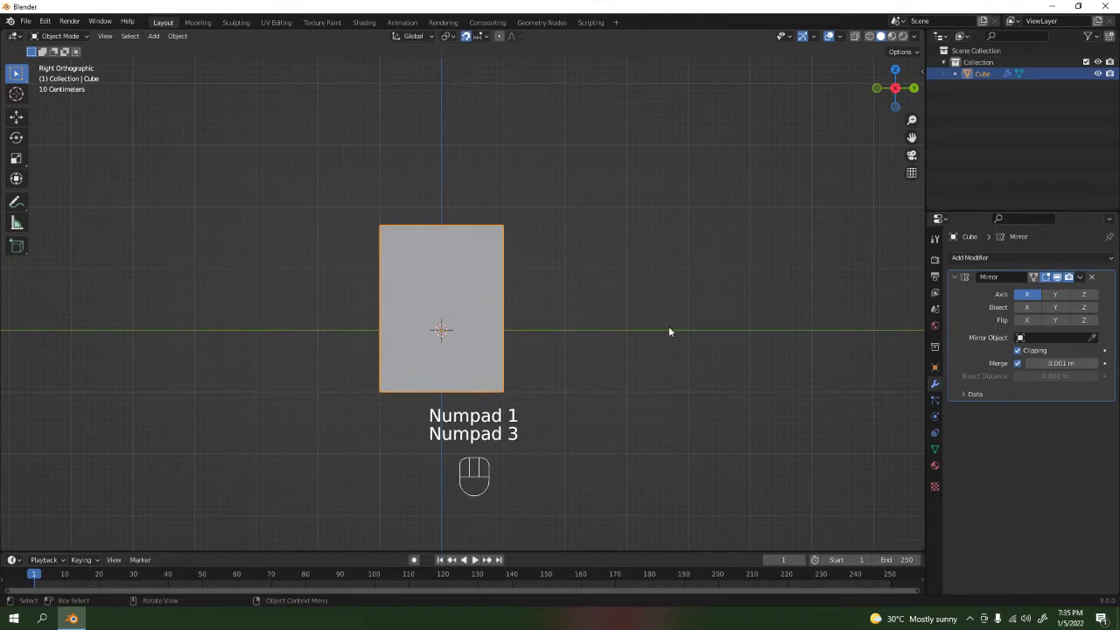
pyautogui.press('s')
pyautogui.press('y')
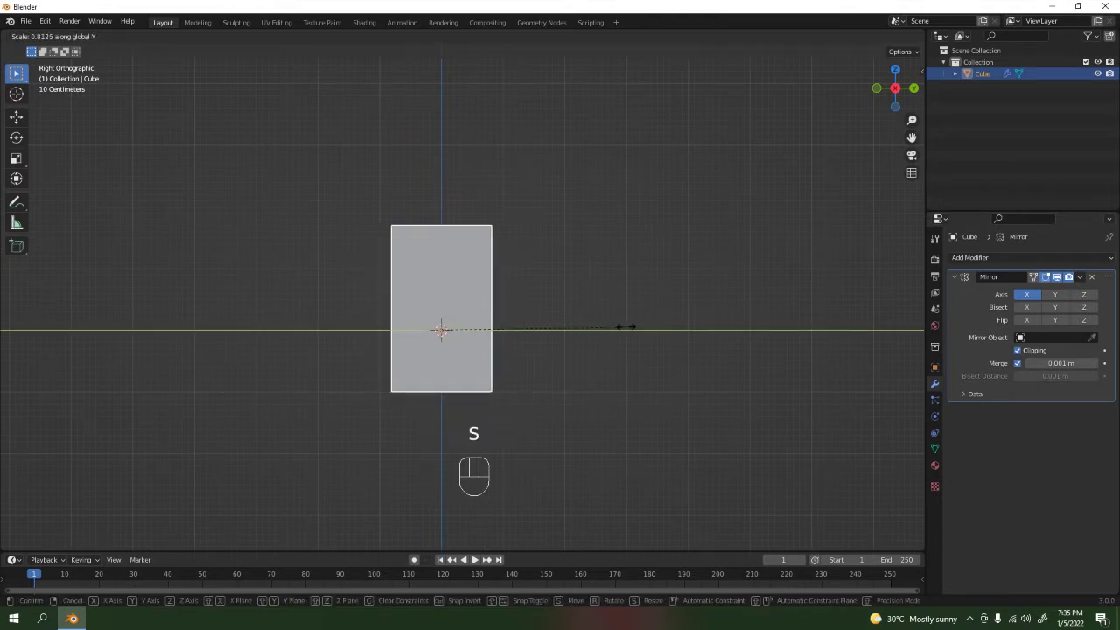
pyautogui.click(501, 303)
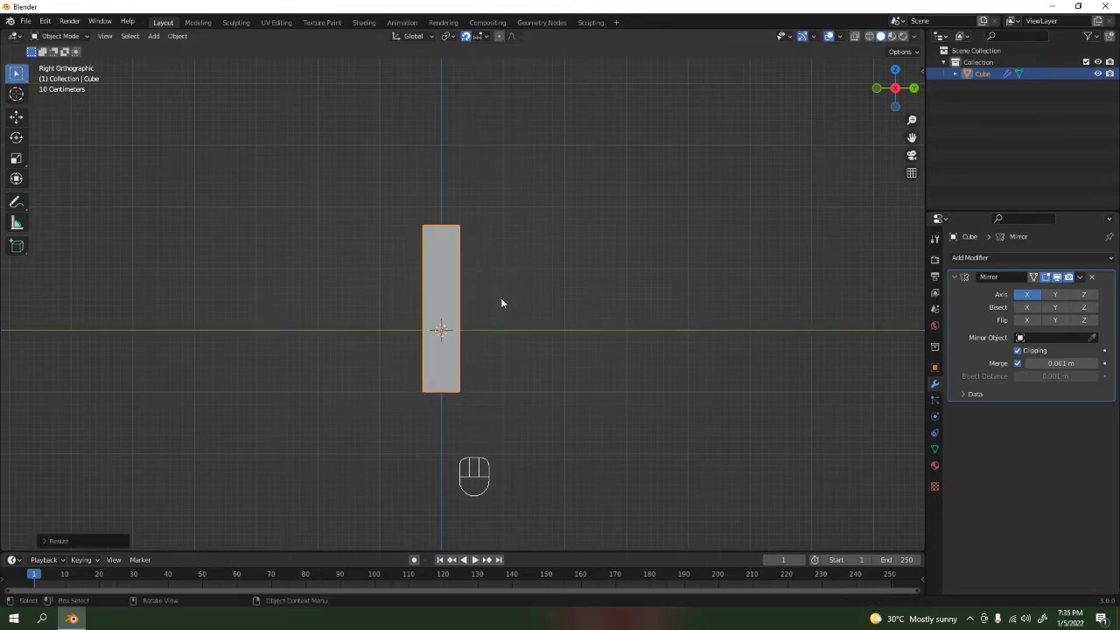
# Step: Extrude the upper outer side face outward 0.9 m as a sleeve and lower the sleeve's end by 0.2 m along Z
pyautogui.moveTo(501, 302)
pyautogui.mouseDown(button='middle')
pyautogui.moveTo(534, 349)
pyautogui.moveTo(517, 302)
pyautogui.mouseUp(button='middle')
pyautogui.press('Tab')
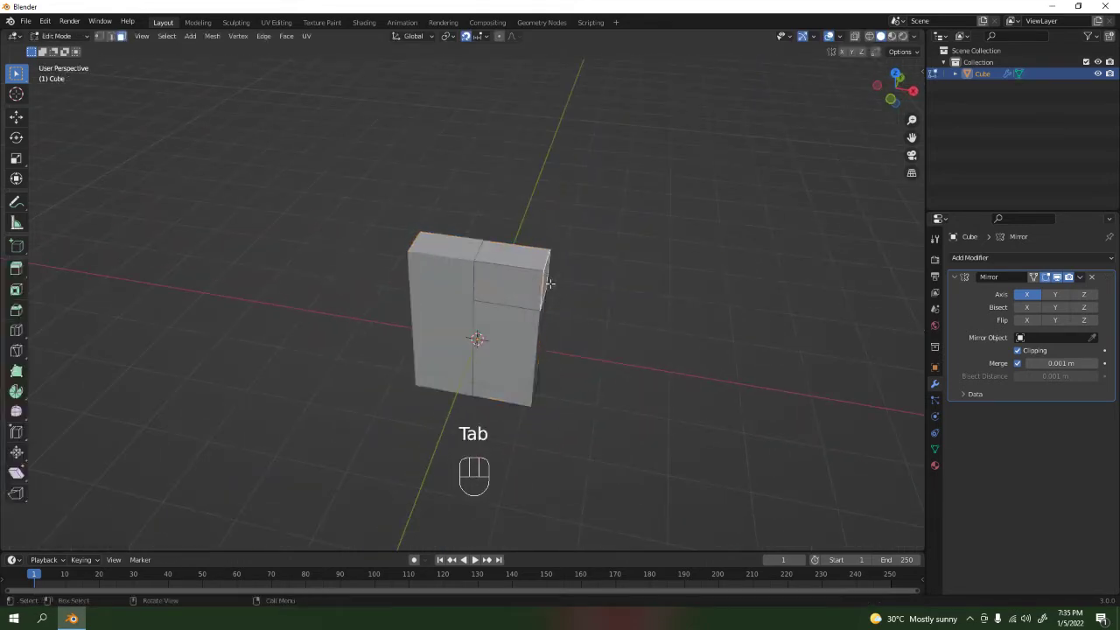
pyautogui.press('KP_3')
pyautogui.press('KP_1')
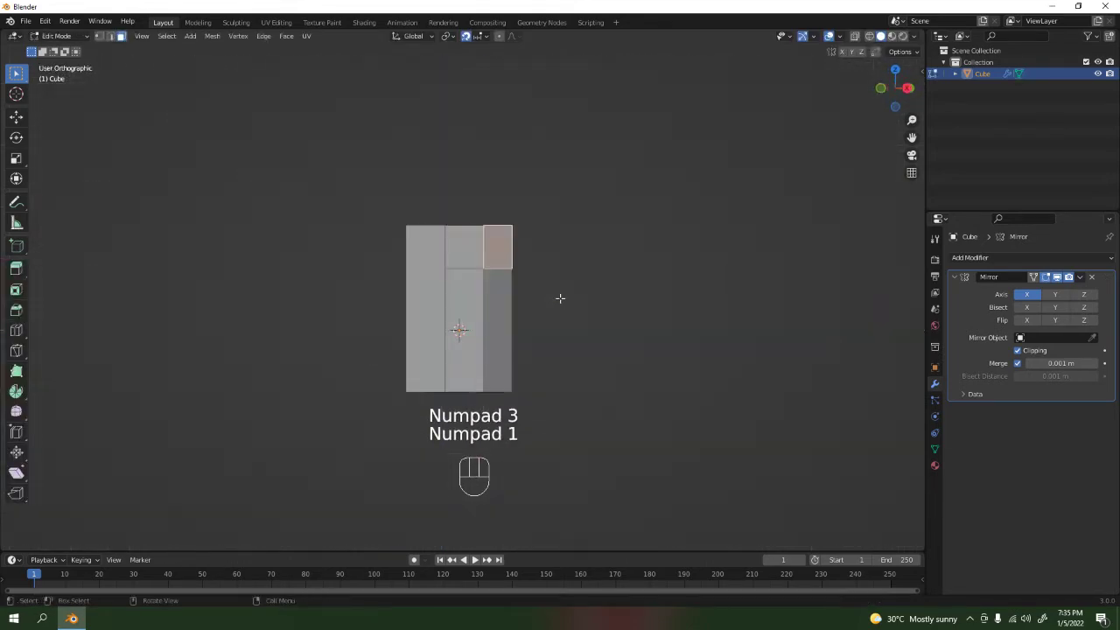
pyautogui.press('e')
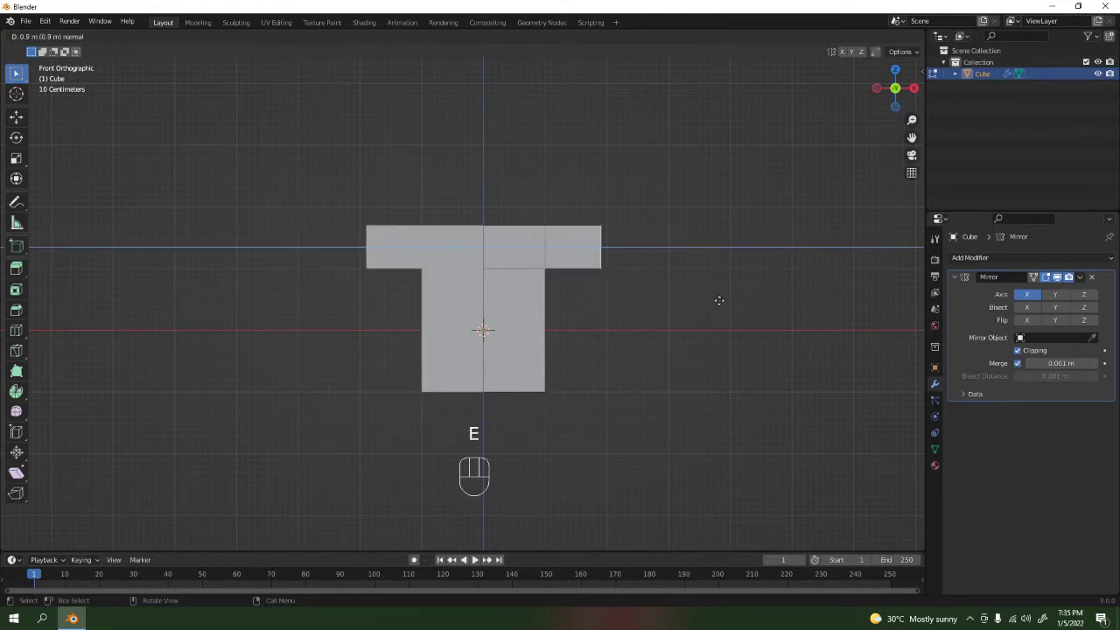
pyautogui.click(720, 298)
pyautogui.press('g')
pyautogui.press('z')
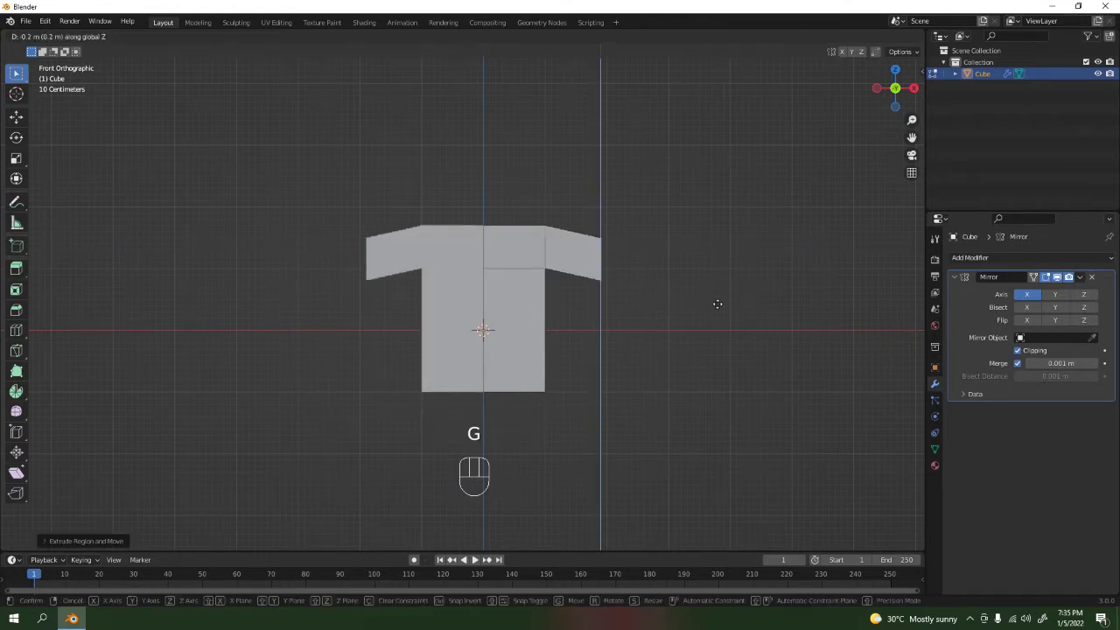
pyautogui.click(717, 304)
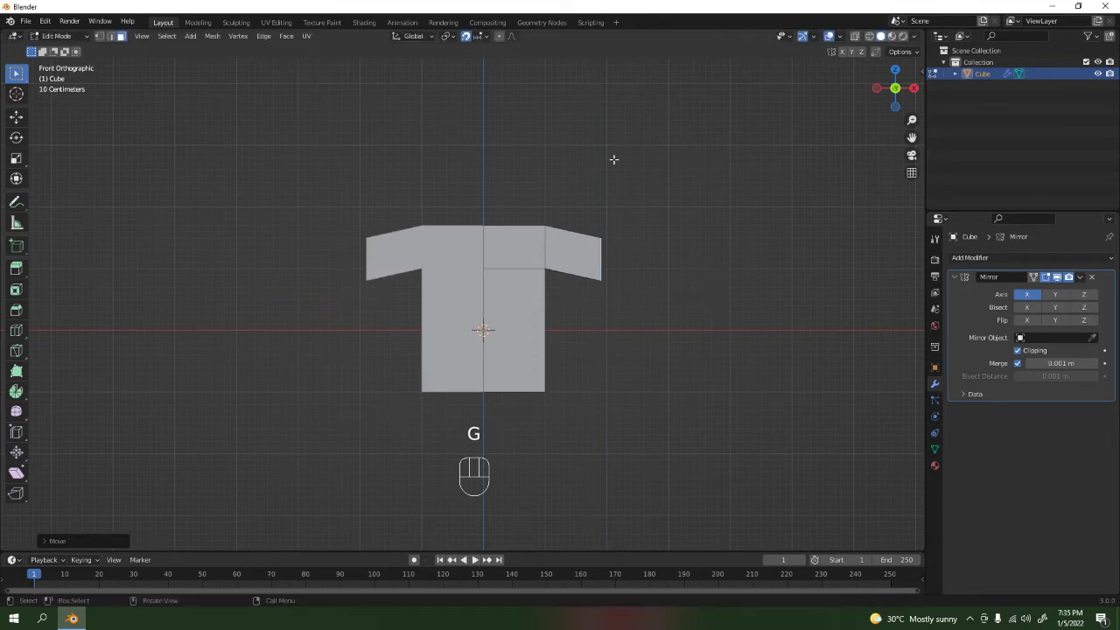
pyautogui.click(576, 192)
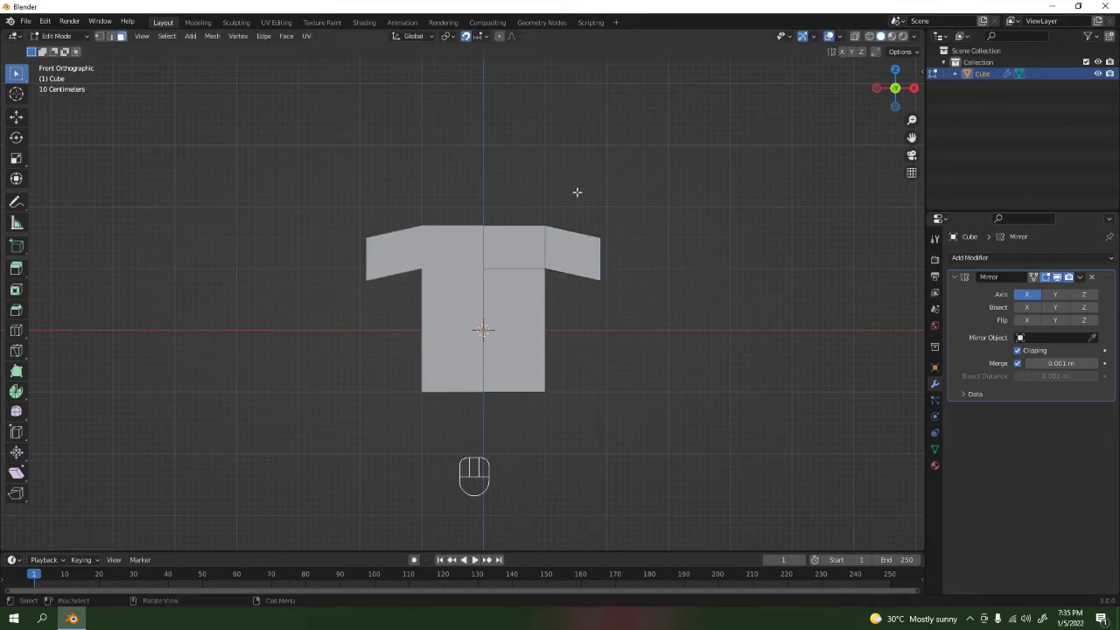
# Step: Add a vertical loop cut through the middle of the torso's editable half
pyautogui.scroll(-2, 520, 210)
pyautogui.moveTo(512, 208); pyautogui.dragTo(481, 205, button='middle')
pyautogui.scroll(2, 539, 382)
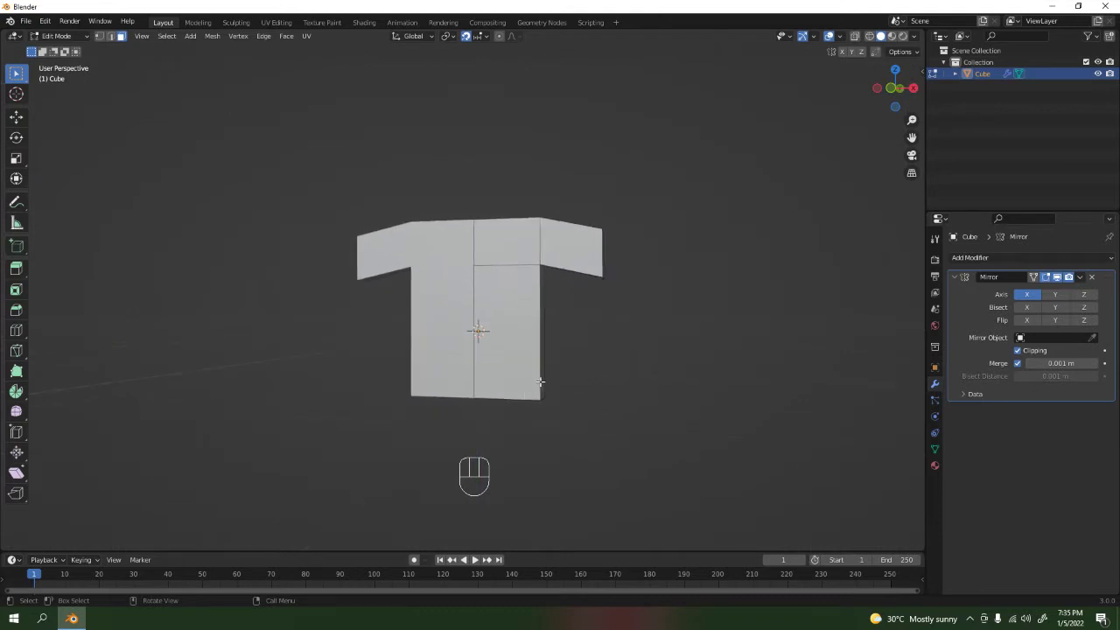
pyautogui.moveTo(528, 300); pyautogui.dragTo(500, 246, button='middle')
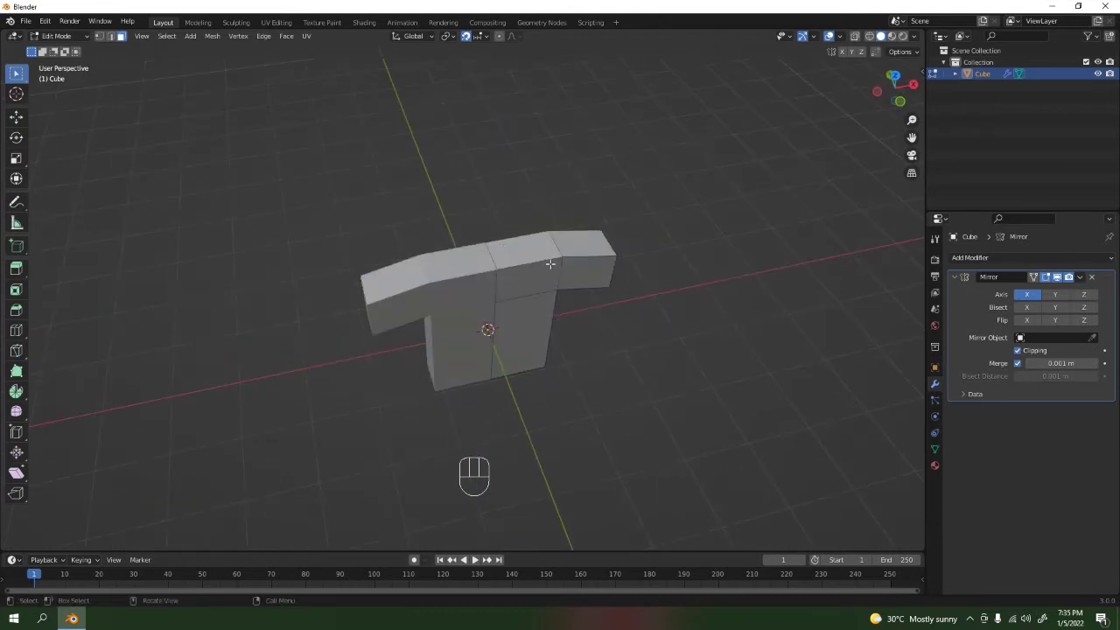
pyautogui.hotkey('ctrl', 'r')
pyautogui.click(525, 255)
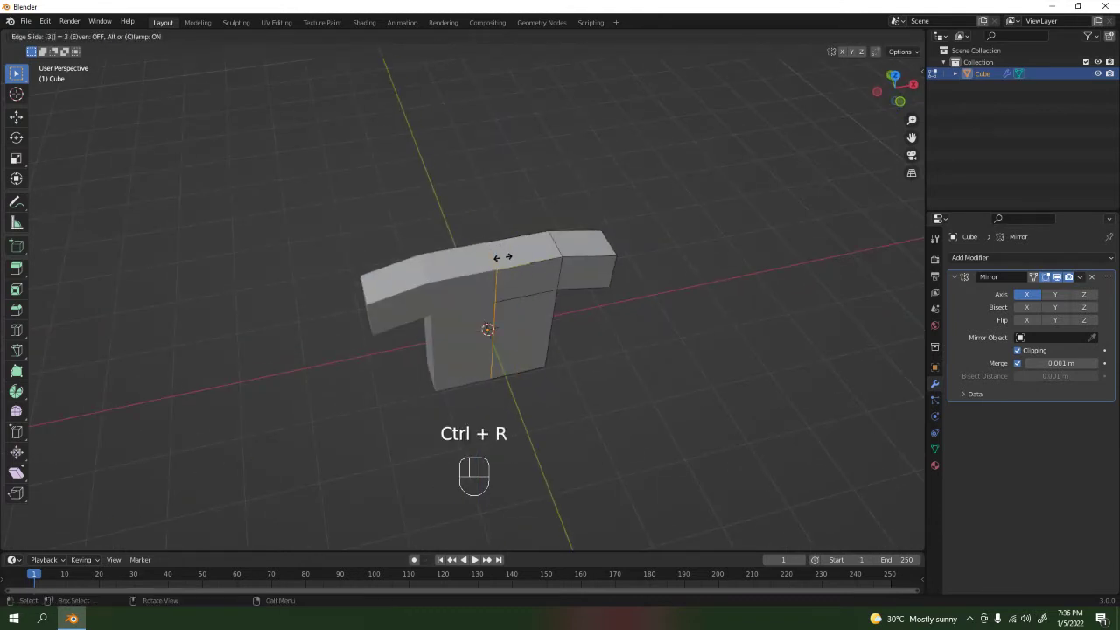
pyautogui.click(508, 253)
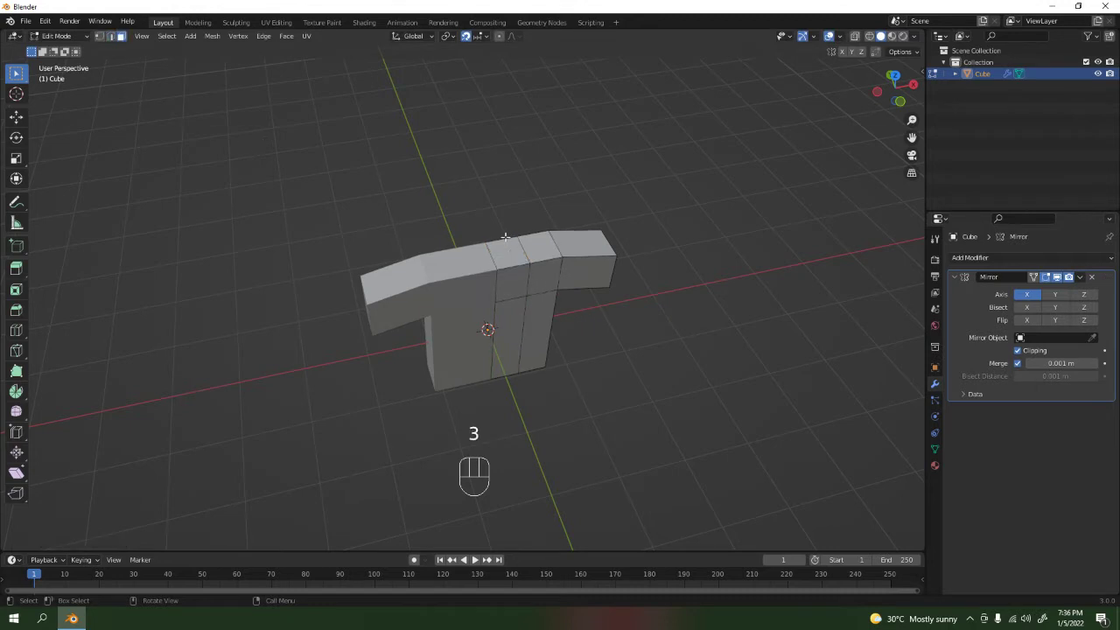
# Step: Delete the top face next to the mirror centre line to open the neck hole
pyautogui.click(507, 247)
pyautogui.press('Delete')
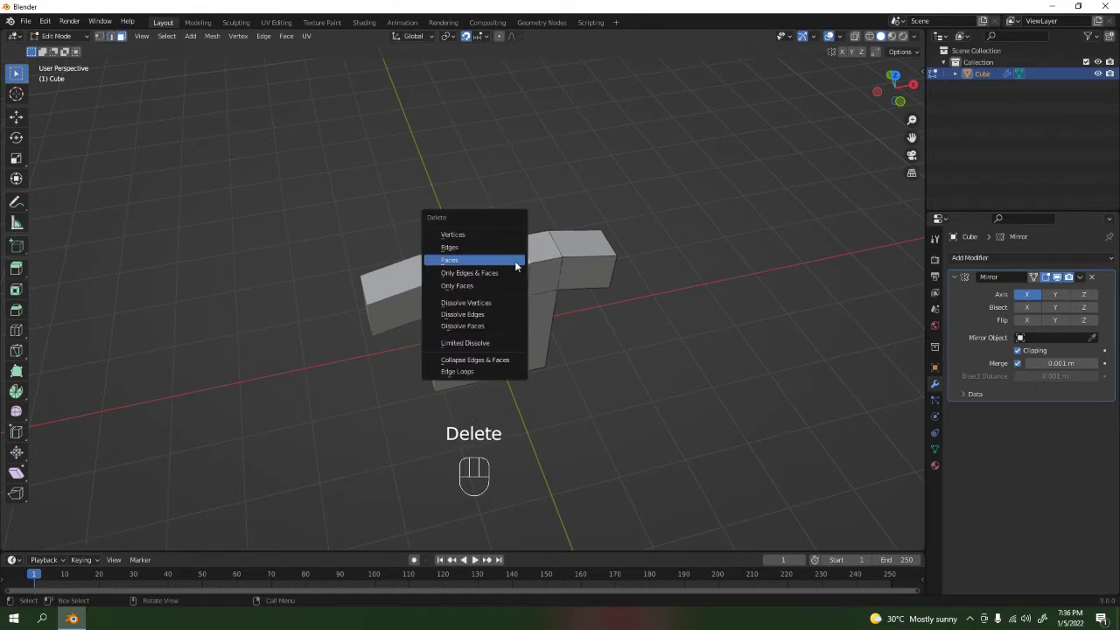
pyautogui.click(515, 261)
pyautogui.scroll(-4, 568, 253)
pyautogui.moveTo(609, 250); pyautogui.dragTo(576, 208, button='middle')
pyautogui.scroll(6, 532, 263)
pyautogui.scroll(3, 532, 262)
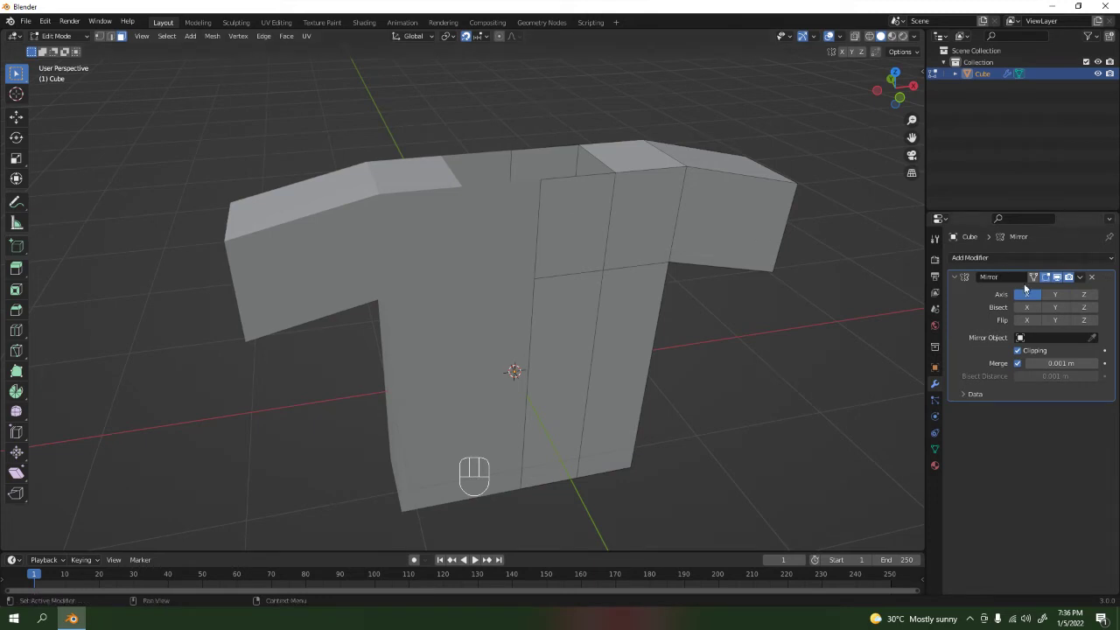
# Step: Apply the Mirror modifier in Object Mode and return to editing the full shirt mesh
pyautogui.moveTo(560, 245)
pyautogui.mouseDown(button='middle')
pyautogui.moveTo(455, 245)
pyautogui.moveTo(573, 242)
pyautogui.mouseUp(button='middle')
pyautogui.hotkey('ctrl', 'a')
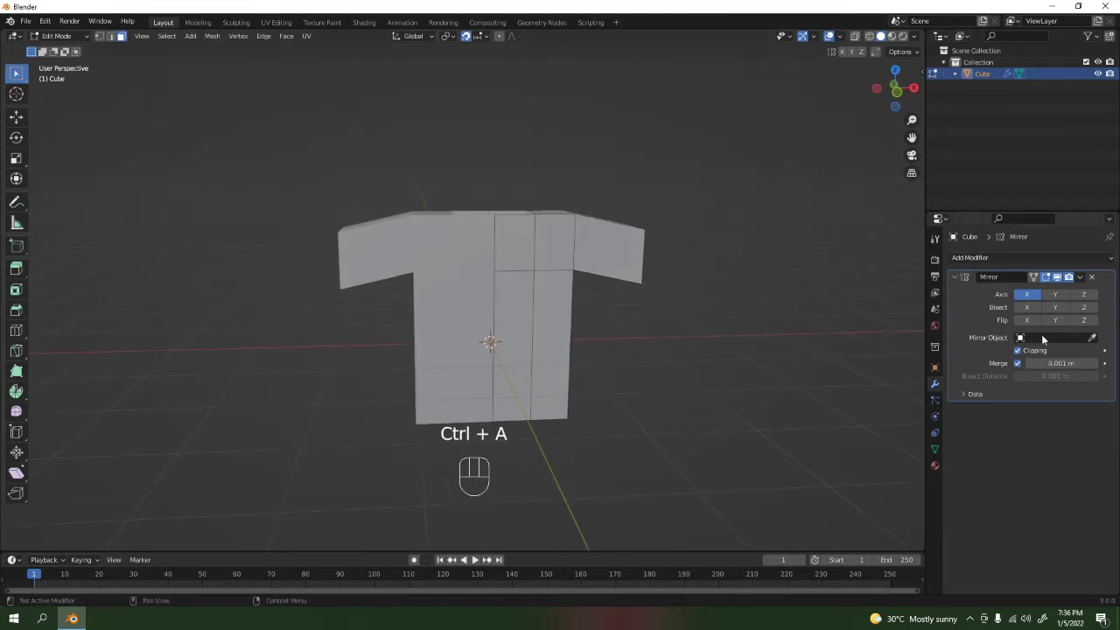
pyautogui.hotkey('ctrl', 'a')
pyautogui.press('Tab')
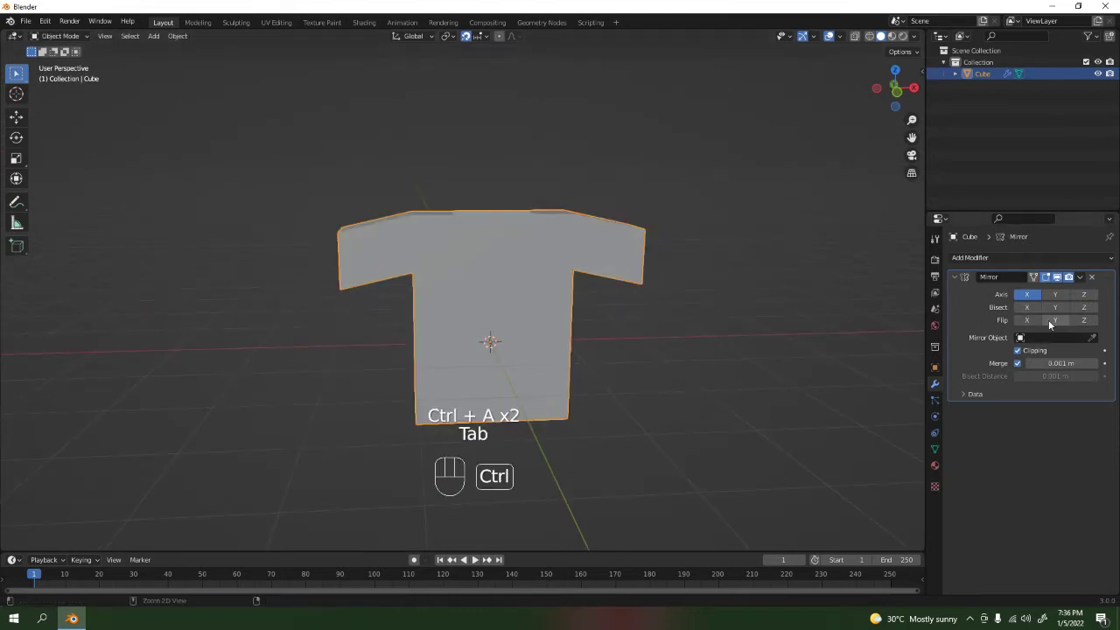
pyautogui.hotkey('ctrl', 'a')
pyautogui.press('Tab')
# Step: Switch to vertex selection and select the middle vertex of the neck hole's front edge
pyautogui.moveTo(595, 214); pyautogui.dragTo(515, 230, button='middle')
pyautogui.scroll(3, 513, 218)
pyautogui.press('Tab')
pyautogui.press('Tab')
pyautogui.press('1')
pyautogui.click(507, 231)
pyautogui.press('g')
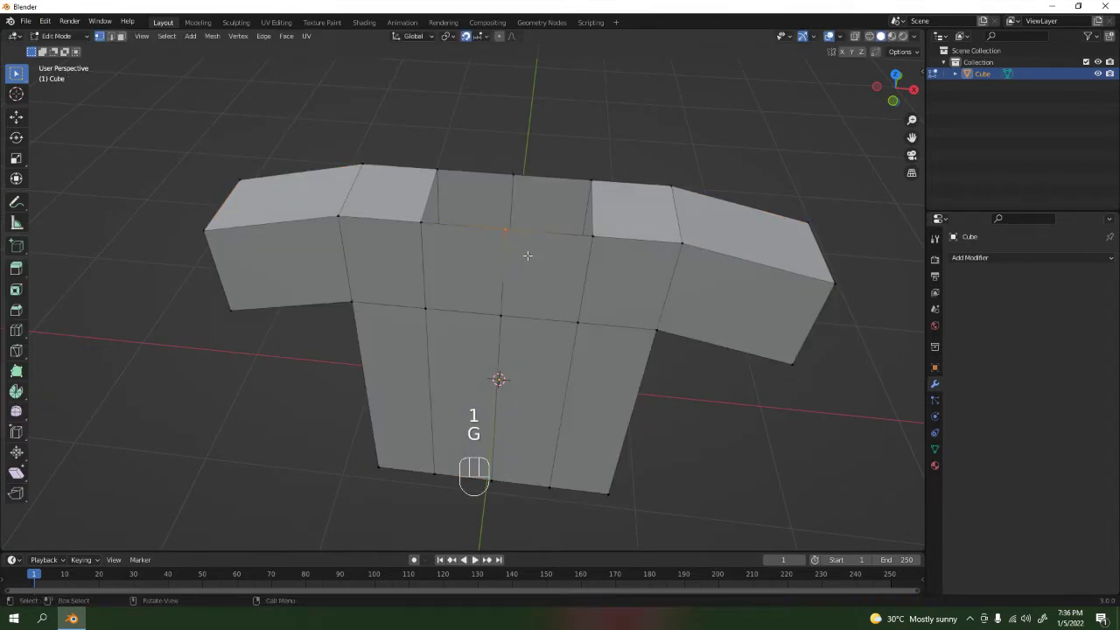
pyautogui.press('g')
pyautogui.press('z')
pyautogui.click(529, 277)
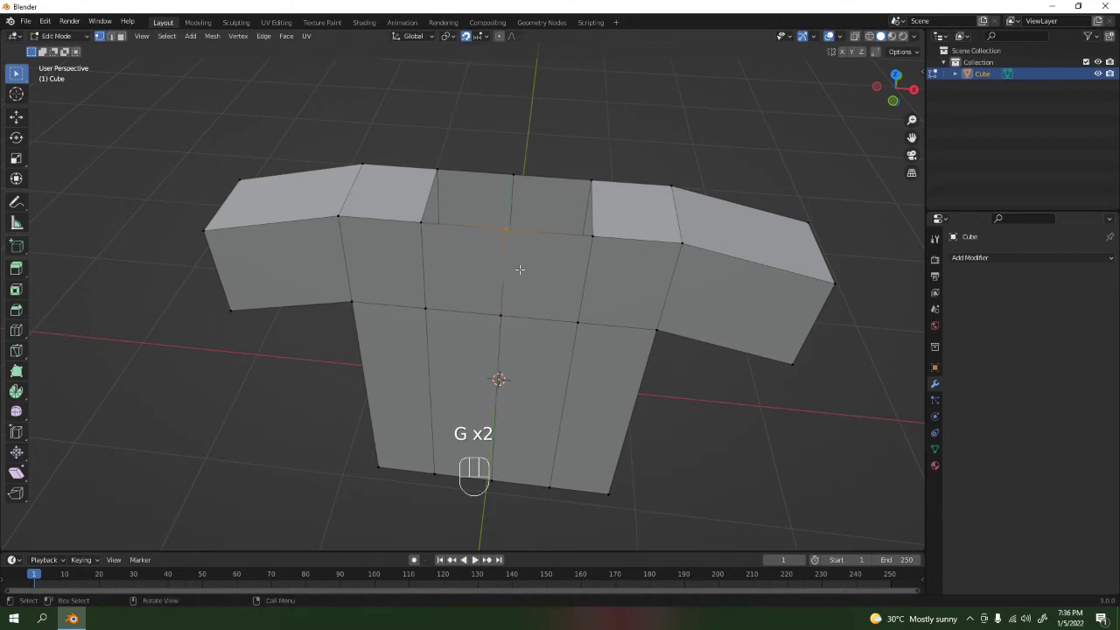
# Step: Turn off snapping, lower the front middle neckline vertex along Z, and return to Object Mode
pyautogui.click(464, 38)
pyautogui.press('g')
pyautogui.press('z')
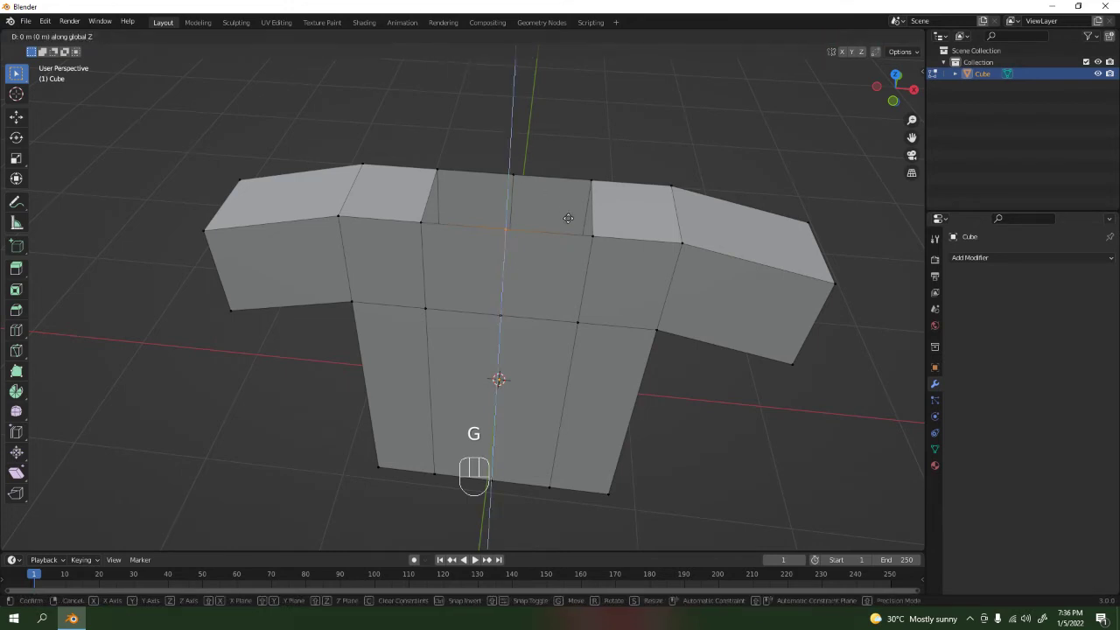
pyautogui.click(573, 259)
pyautogui.press('Tab')
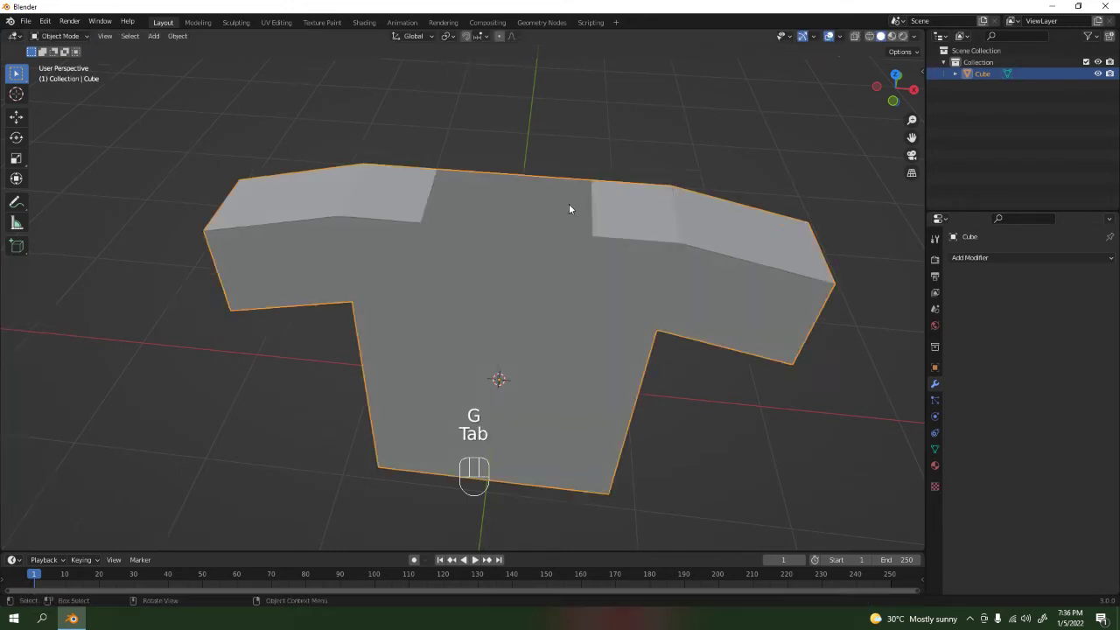
# Step: Lower the front middle neckline vertex slightly further along Z and return to Object Mode
pyautogui.moveTo(570, 208); pyautogui.dragTo(538, 195, button='middle')
pyautogui.press('Tab')
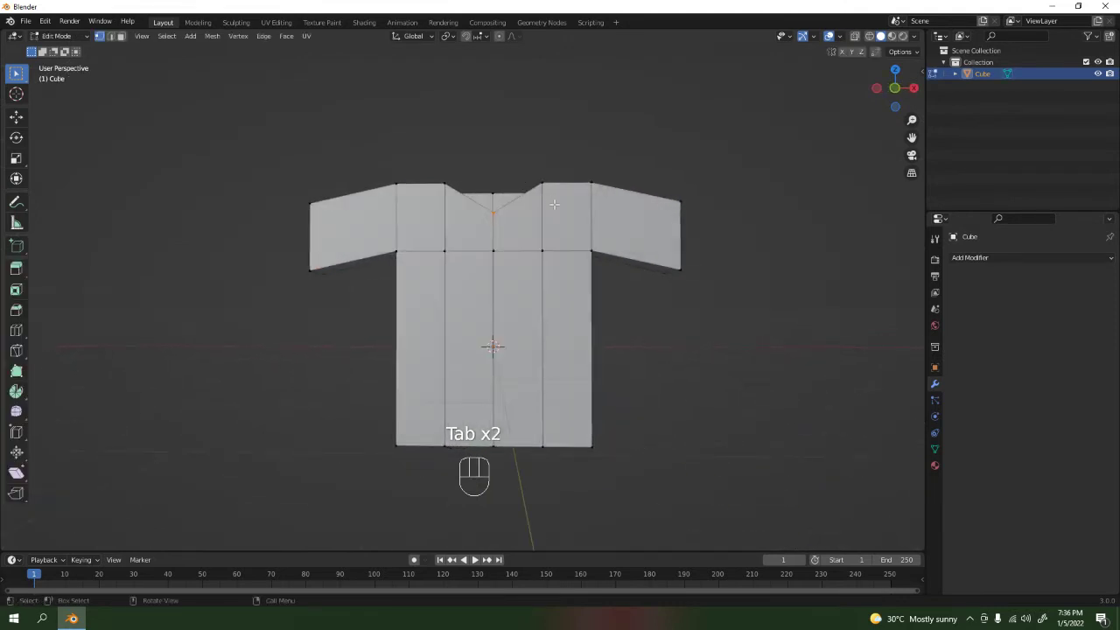
pyautogui.press('g')
pyautogui.middleClick(555, 215)
pyautogui.click(553, 208)
pyautogui.press('Tab')
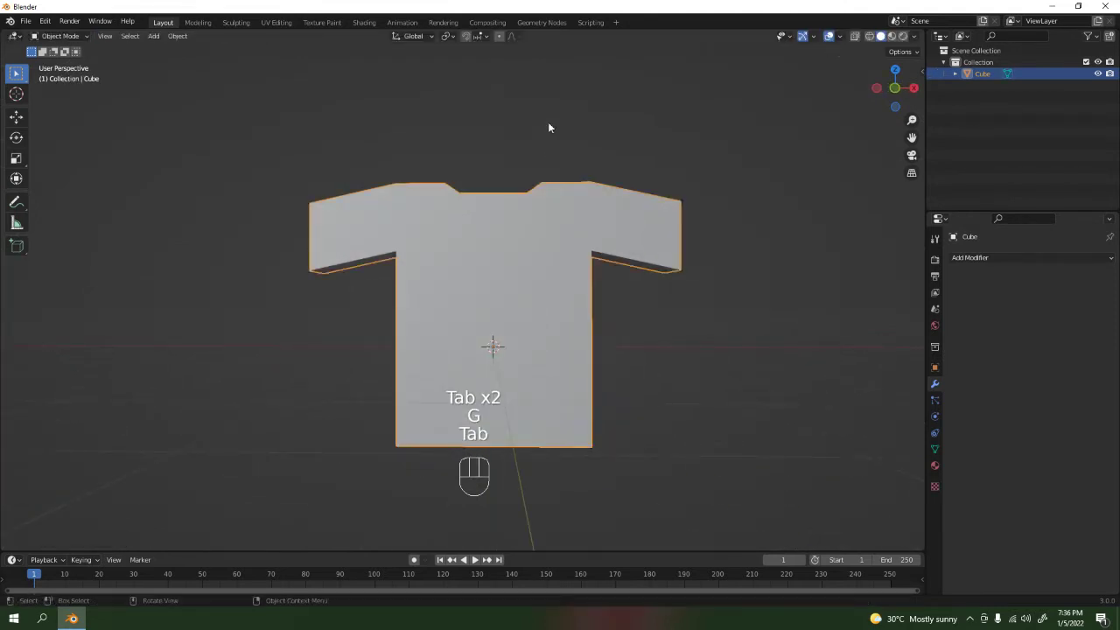
# Step: Try moving the middle vertex of the back neckline along Z, and undo the move
pyautogui.moveTo(548, 125); pyautogui.dragTo(530, 190, button='middle')
pyautogui.press('Tab')
pyautogui.moveTo(488, 166); pyautogui.dragTo(513, 217)
pyautogui.press('g')
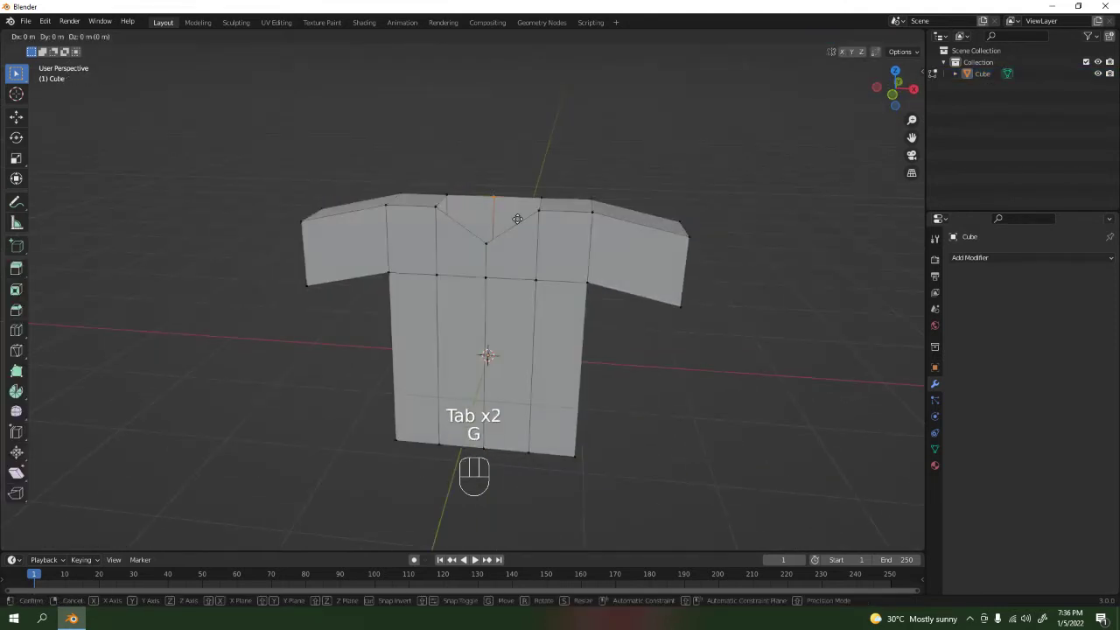
pyautogui.middleClick(512, 208)
pyautogui.click(514, 205)
pyautogui.hotkey('ctrl', 'z')
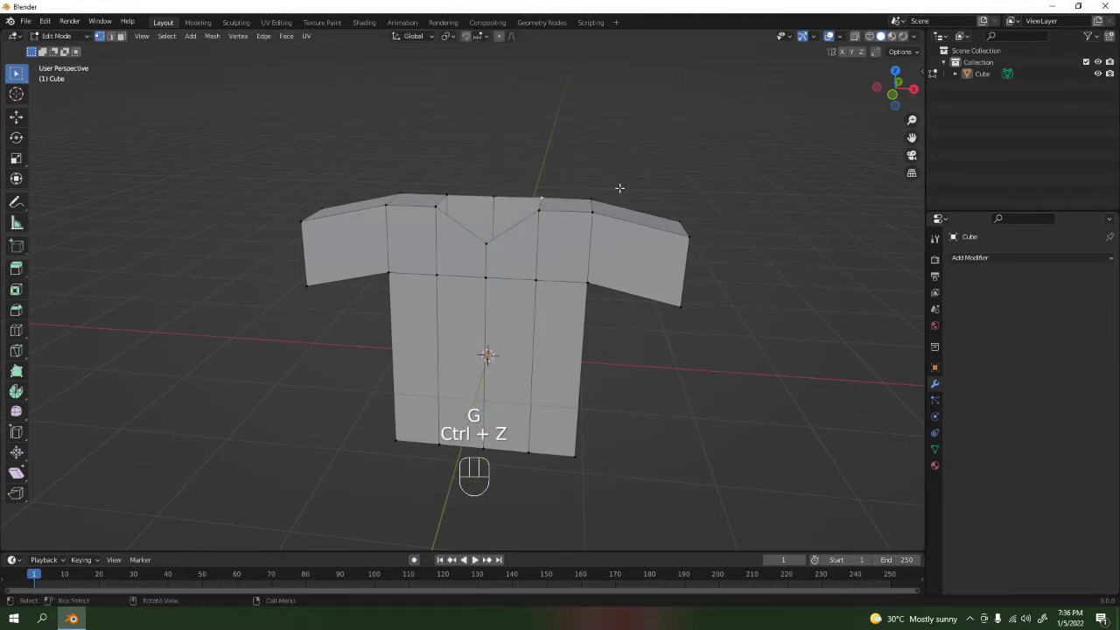
# Step: Delete the end face of the +X sleeve and all the torso's bottom faces, using face selection
pyautogui.press('Tab')
pyautogui.moveTo(646, 226); pyautogui.dragTo(565, 225, button='middle')
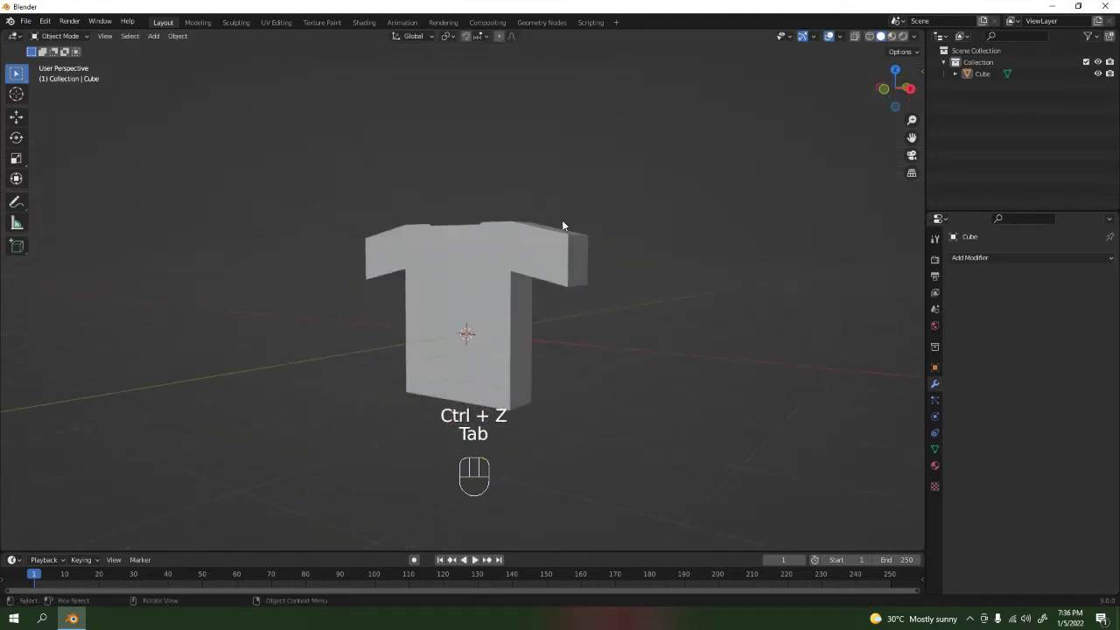
pyautogui.press('Tab')
pyautogui.press('3')
pyautogui.click(560, 260)
pyautogui.moveTo(537, 345); pyautogui.dragTo(551, 253, button='middle')
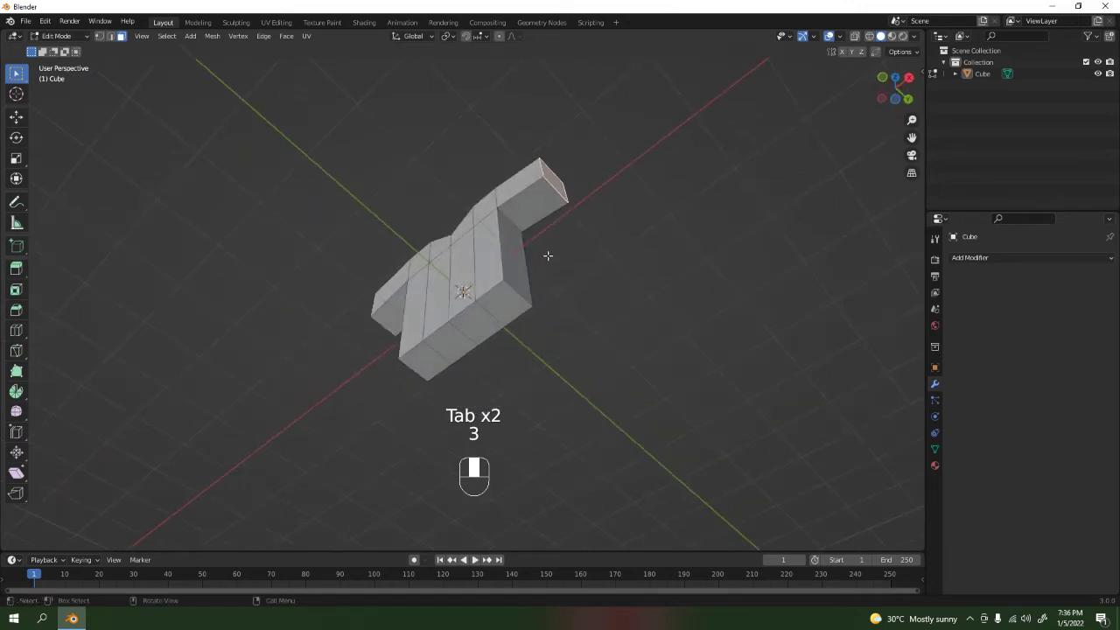
pyautogui.keyDown('shift'); pyautogui.click(489, 327); pyautogui.keyUp('shift')
pyautogui.keyDown('shift'); pyautogui.click(463, 341); pyautogui.keyUp('shift')
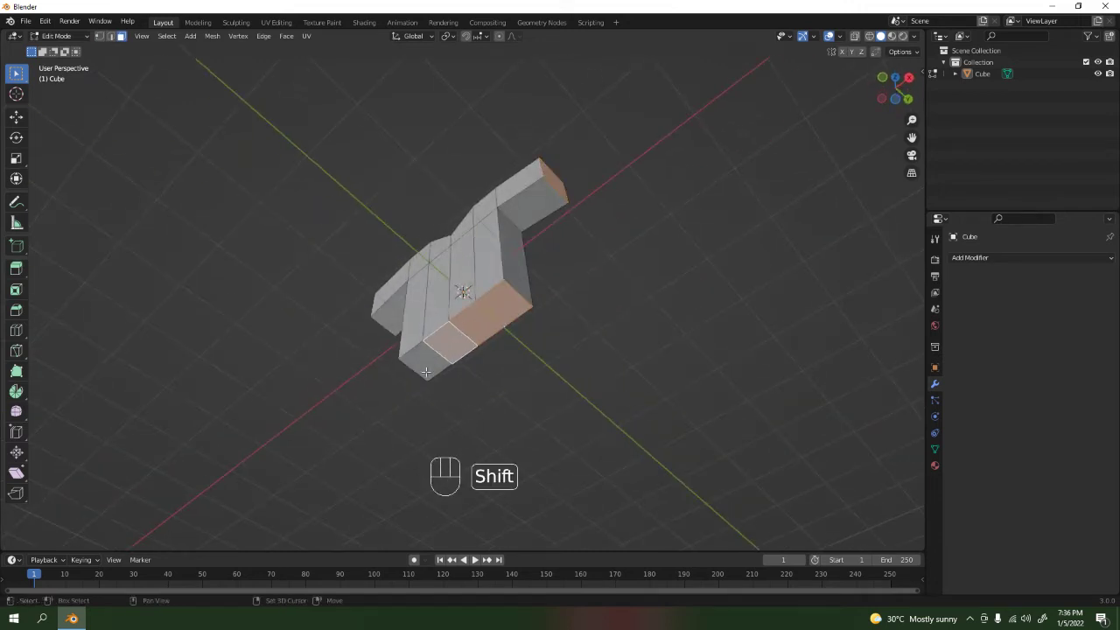
pyautogui.keyDown('shift'); pyautogui.click(437, 360); pyautogui.keyUp('shift')
pyautogui.press('Delete')
pyautogui.click(426, 376)
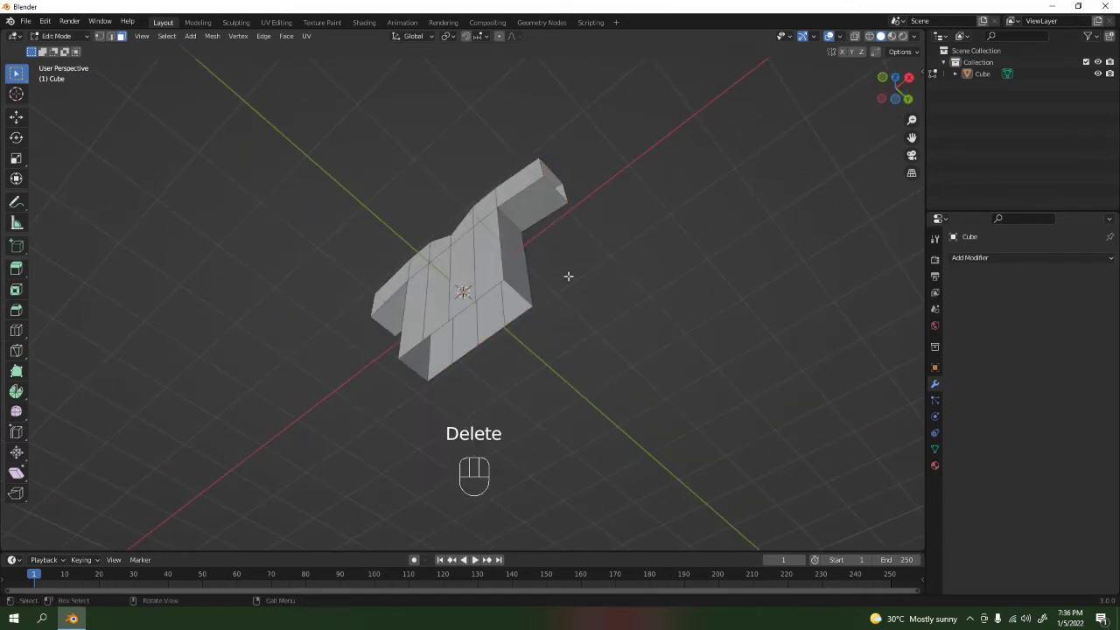
# Step: Try a Mirror modifier along X with a test move of the +X sleeve's faces, and remove the modifier
pyautogui.moveTo(568, 275); pyautogui.dragTo(604, 373, button='middle')
pyautogui.scroll(4, 588, 305)
pyautogui.keyDown('shift'); pyautogui.moveTo(589, 304); pyautogui.dragTo(511, 340, button='middle'); pyautogui.keyUp('shift')
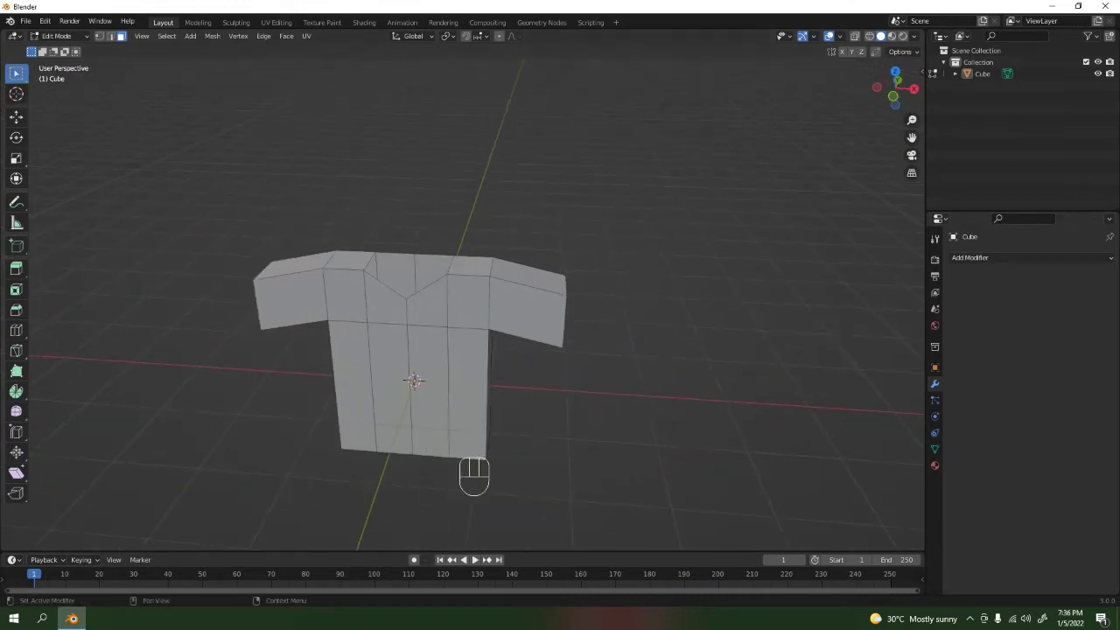
pyautogui.click(978, 259)
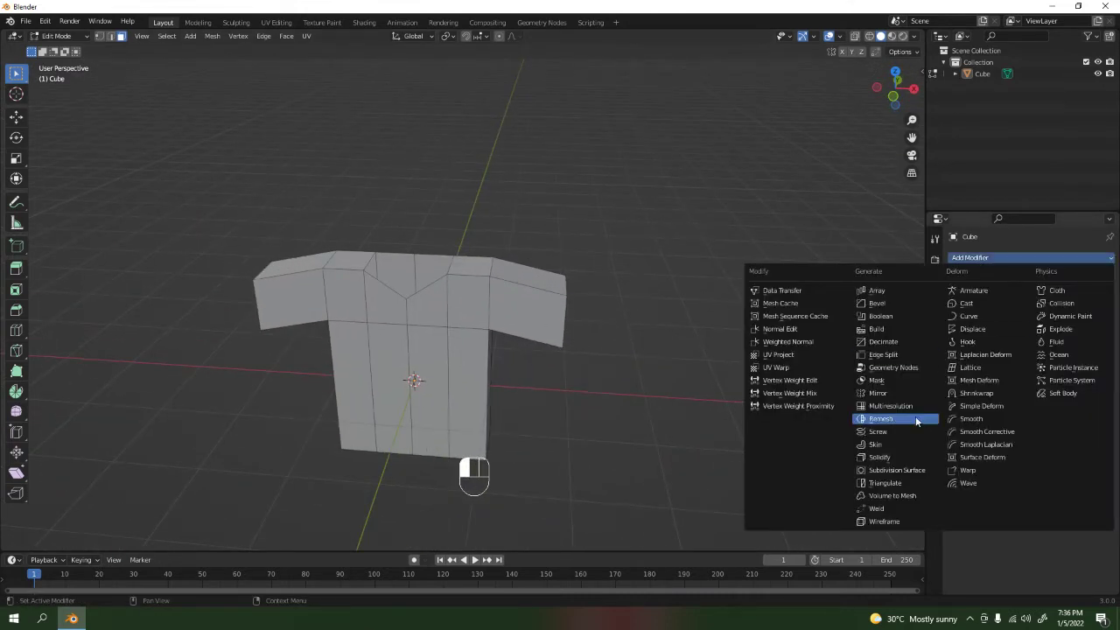
pyautogui.click(909, 392)
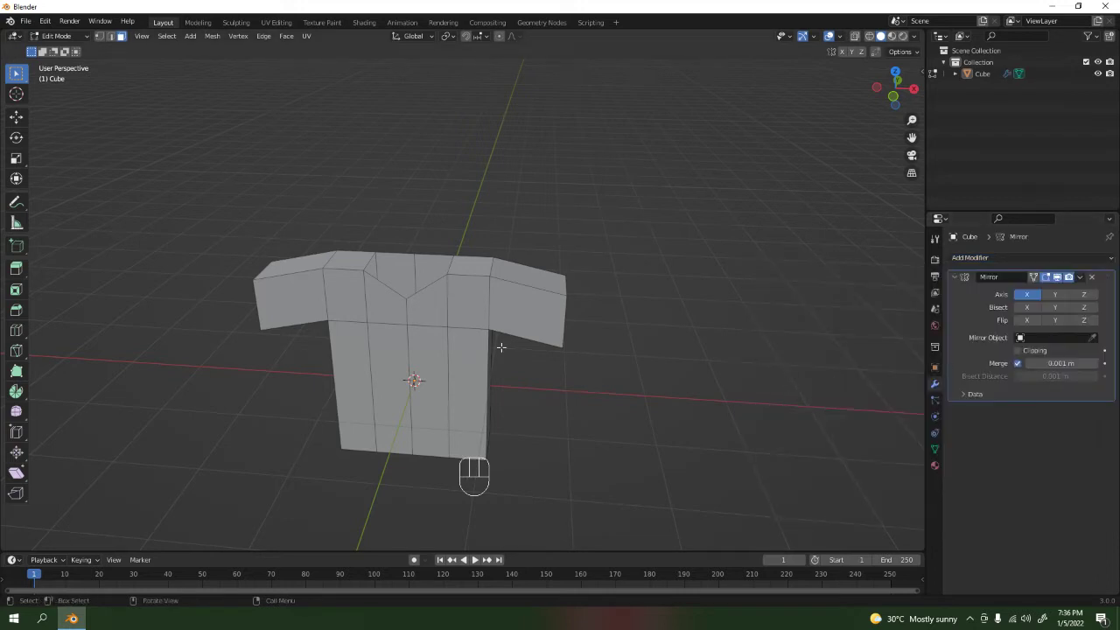
pyautogui.press('Tab')
pyautogui.press('Tab')
pyautogui.click(525, 293)
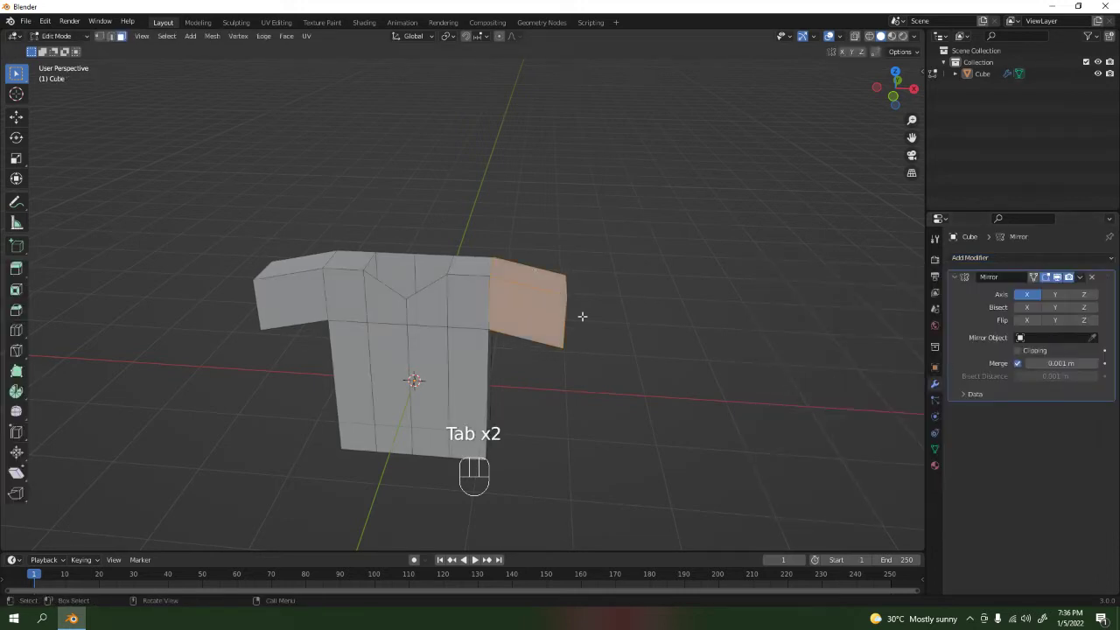
pyautogui.press('g')
pyautogui.rightClick(655, 281)
pyautogui.click(1090, 276)
pyautogui.press('a')
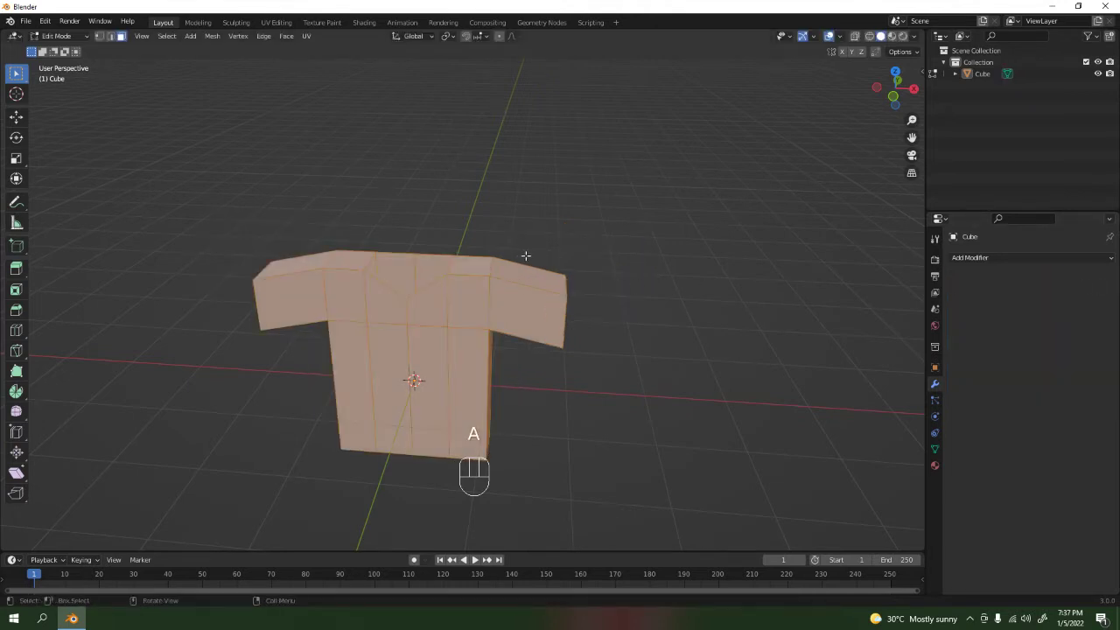
pyautogui.press('g')
pyautogui.rightClick(538, 251)
pyautogui.press('Tab')
pyautogui.press('Tab')
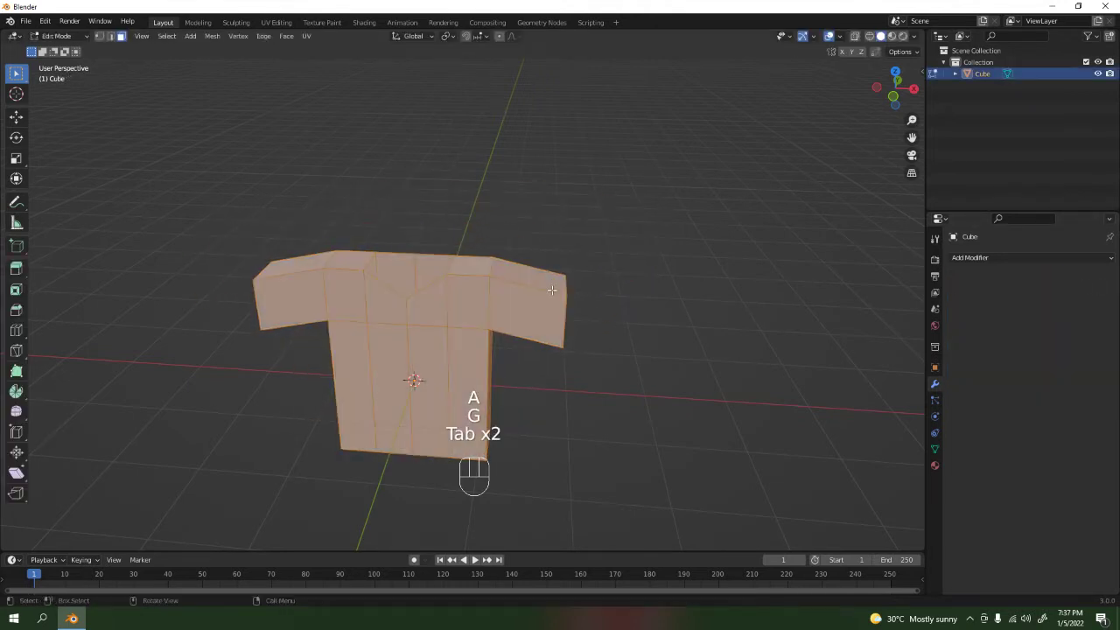
pyautogui.click(551, 290)
pyautogui.press('g')
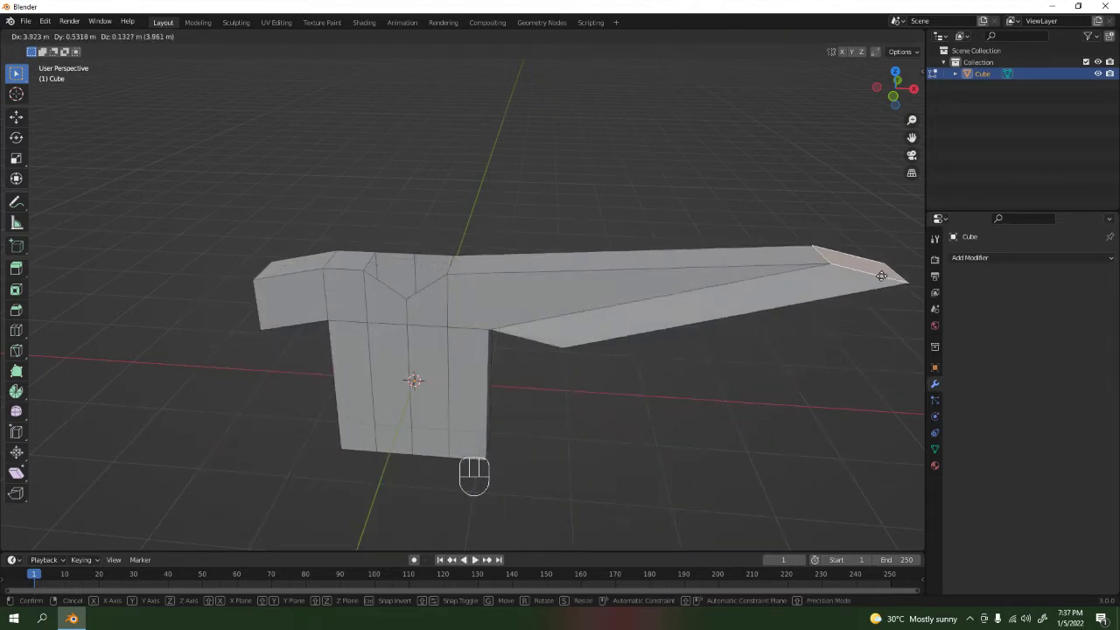
pyautogui.rightClick(640, 263)
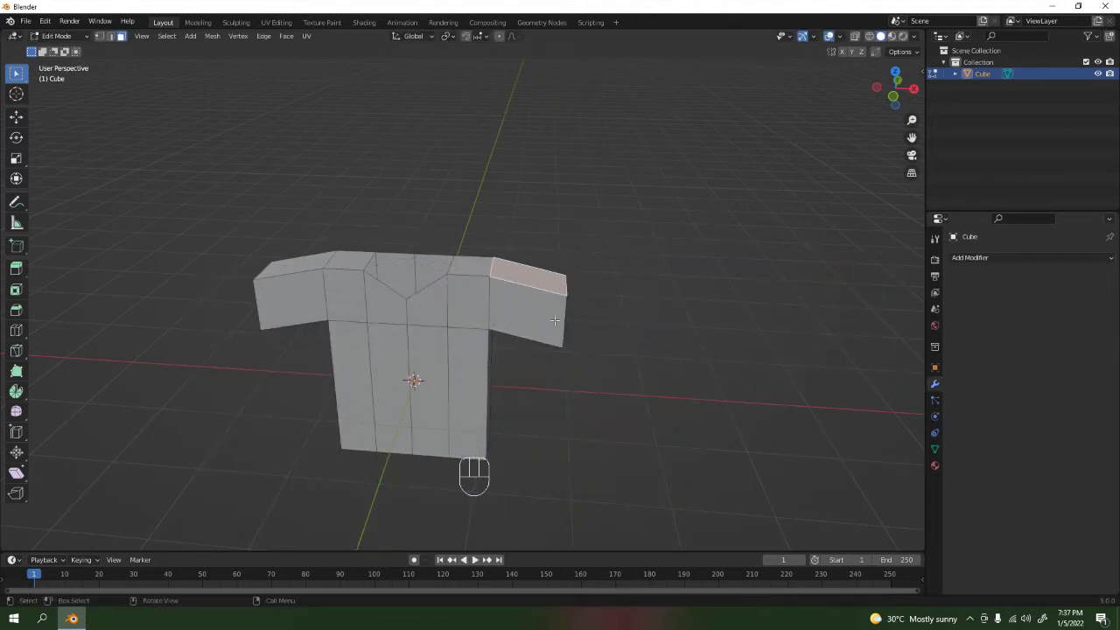
# Step: Add a Subdivision Surface modifier to the shirt, set its viewport levels to 3, and return to Object Mode
pyautogui.click(1010, 265)
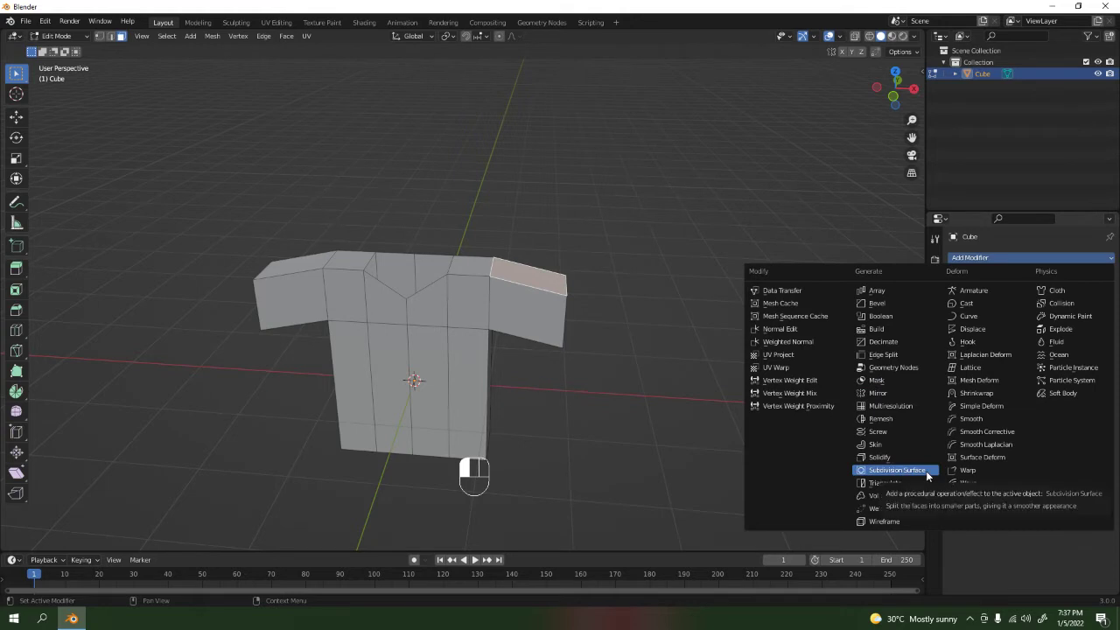
pyautogui.click(897, 470)
pyautogui.moveTo(682, 306); pyautogui.dragTo(498, 304, button='middle')
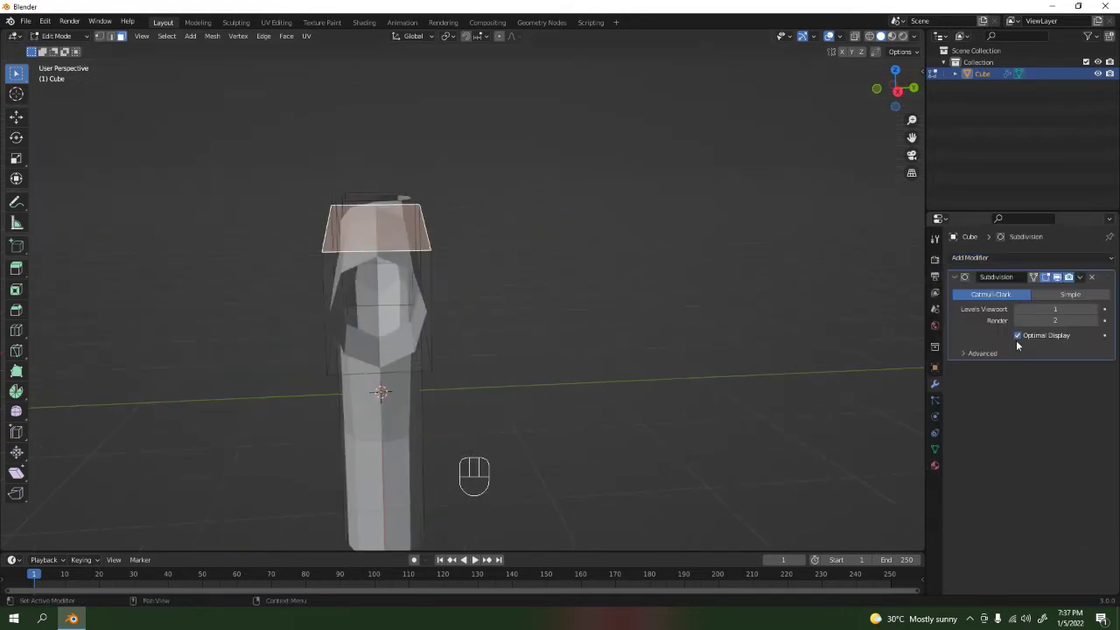
pyautogui.click(1094, 309)
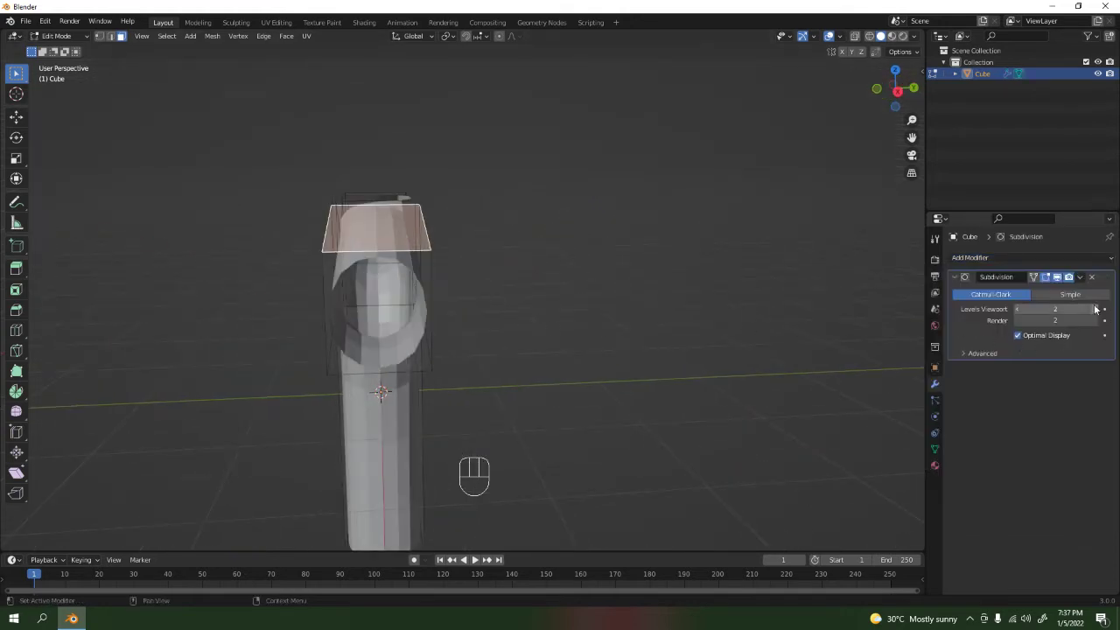
pyautogui.click(1094, 308)
pyautogui.moveTo(503, 285); pyautogui.dragTo(528, 370, button='middle')
pyautogui.press('Tab')
pyautogui.scroll(-3, 498, 328)
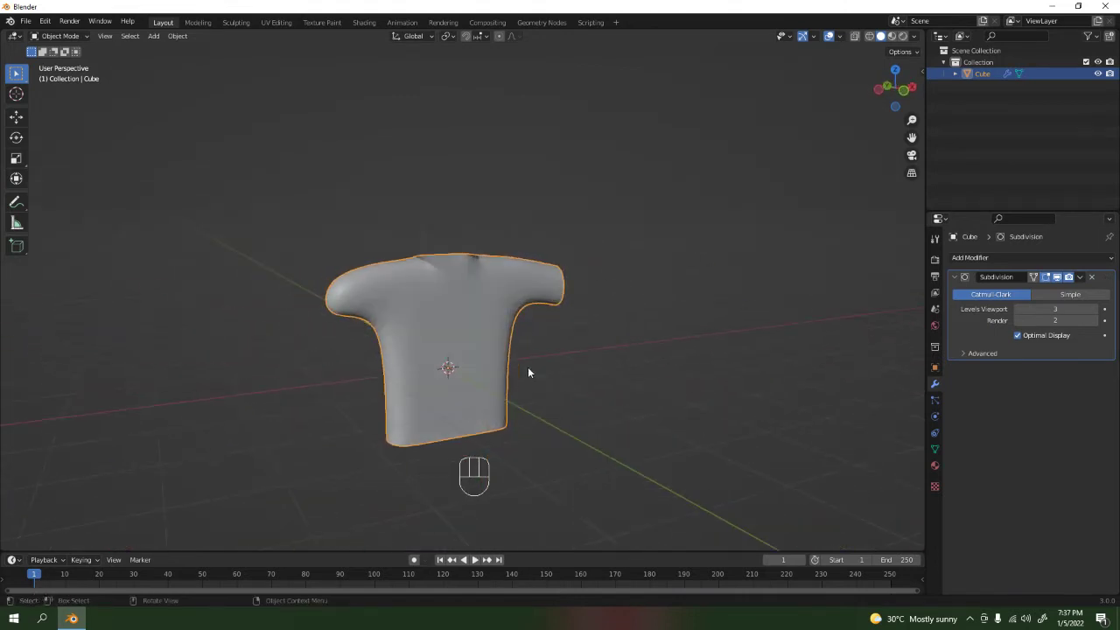
# Step: In vertex selection mode, slide the front middle neckline vertex down along its edge to deepen the V-neck
pyautogui.scroll(5, 527, 370)
pyautogui.press('Tab')
pyautogui.press('Tab')
pyautogui.press('Tab')
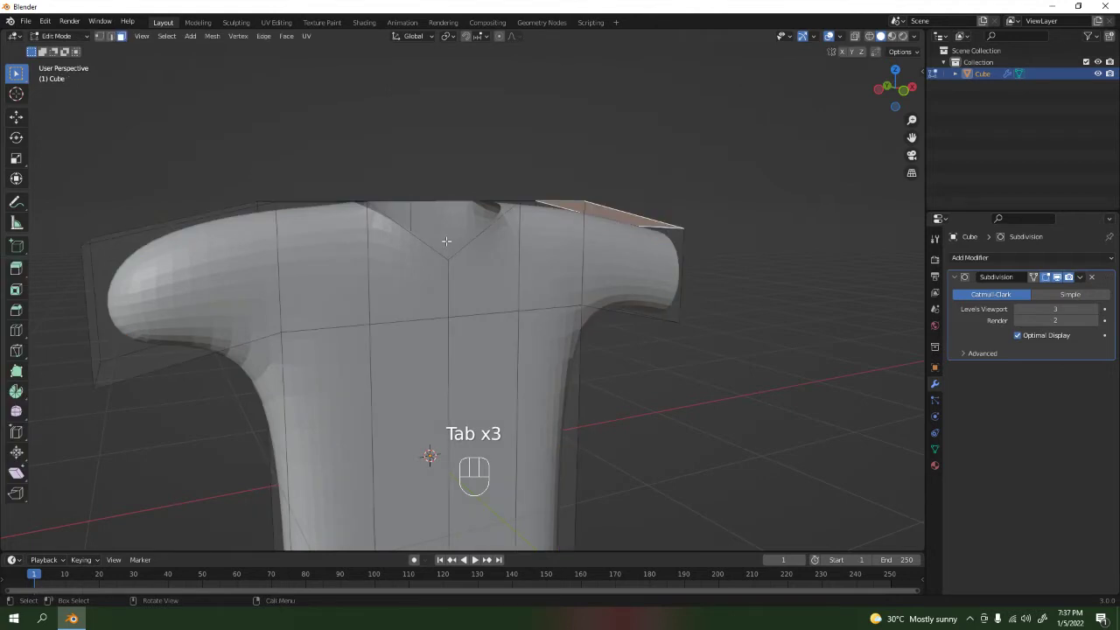
pyautogui.click(100, 37)
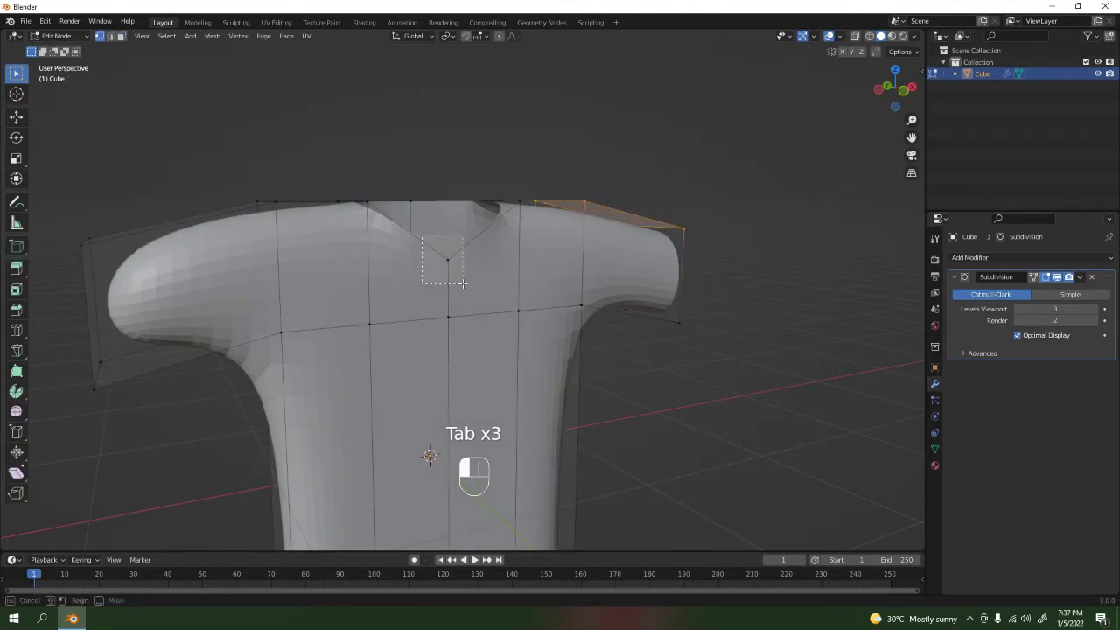
pyautogui.click(446, 259)
pyautogui.press('g')
pyautogui.press('g')
pyautogui.click(467, 304)
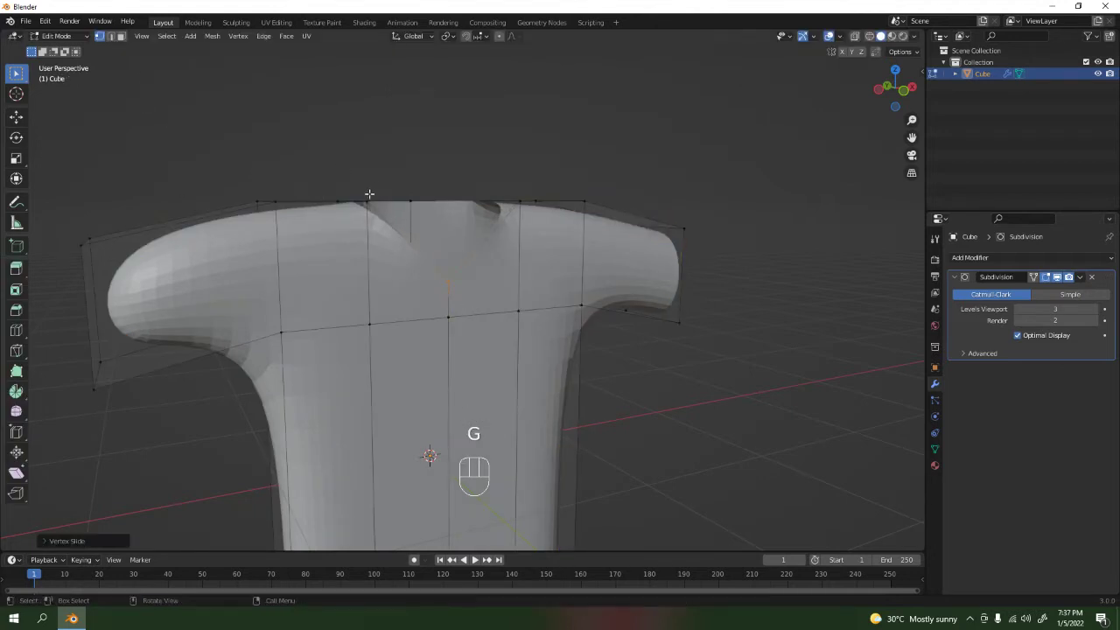
# Step: Try sliding the two front corner vertices of the neckline down along their edges, and undo the slide
pyautogui.moveTo(369, 195); pyautogui.dragTo(371, 275, button='middle')
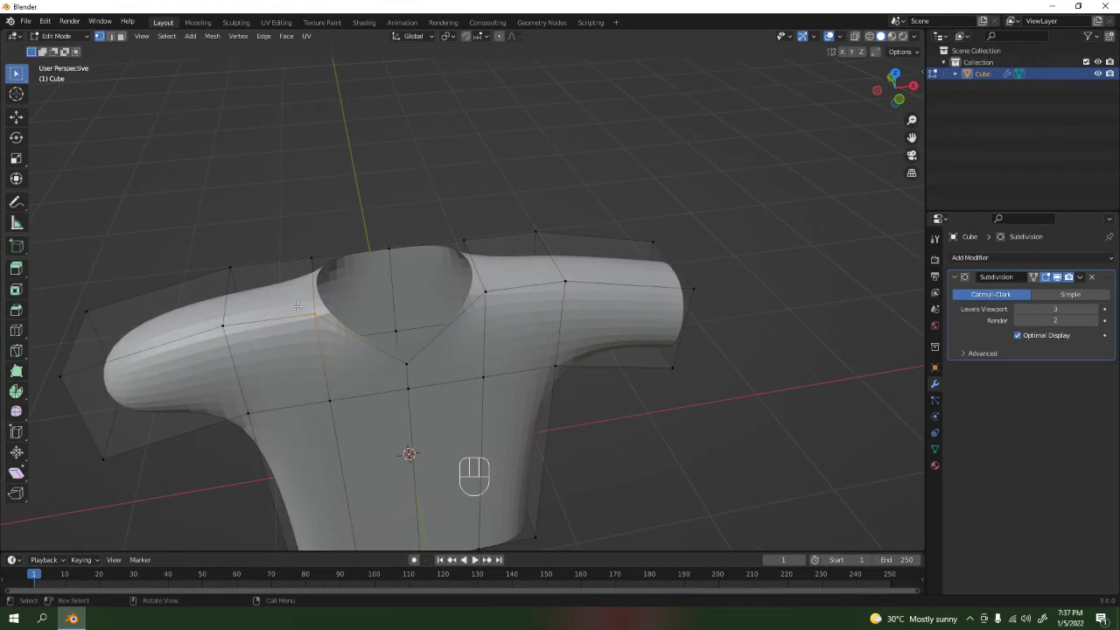
pyautogui.keyDown('shift'); pyautogui.click(467, 285); pyautogui.keyUp('shift')
pyautogui.moveTo(467, 285)
pyautogui.mouseDown(button='middle')
pyautogui.moveTo(468, 262)
pyautogui.moveTo(472, 280)
pyautogui.mouseUp(button='middle')
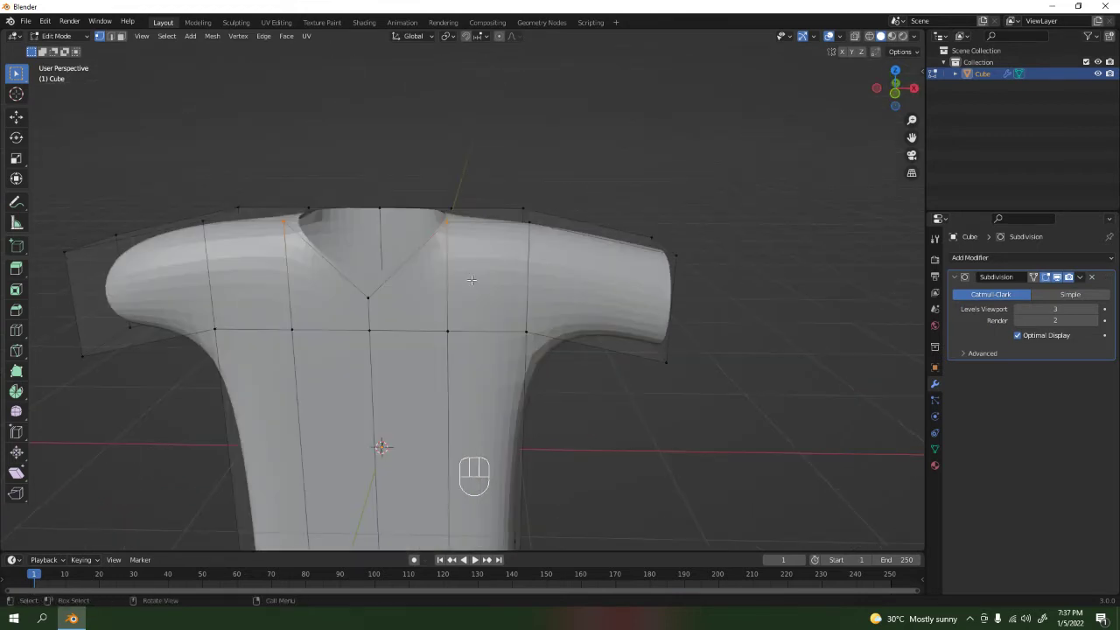
pyautogui.press('g')
pyautogui.press('g')
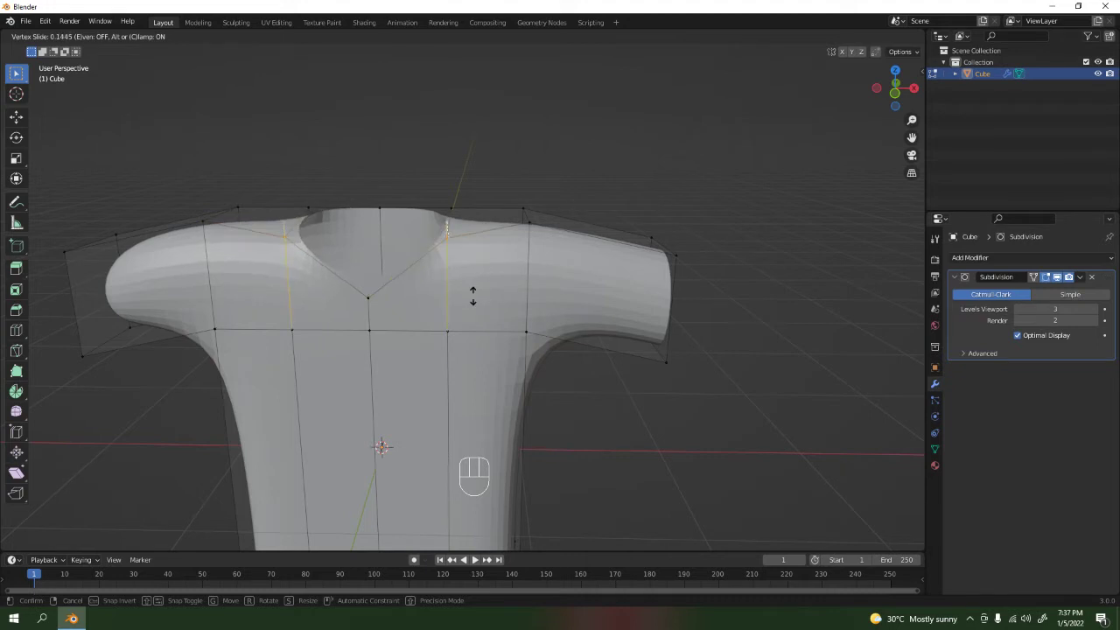
pyautogui.click(477, 300)
pyautogui.press('Tab')
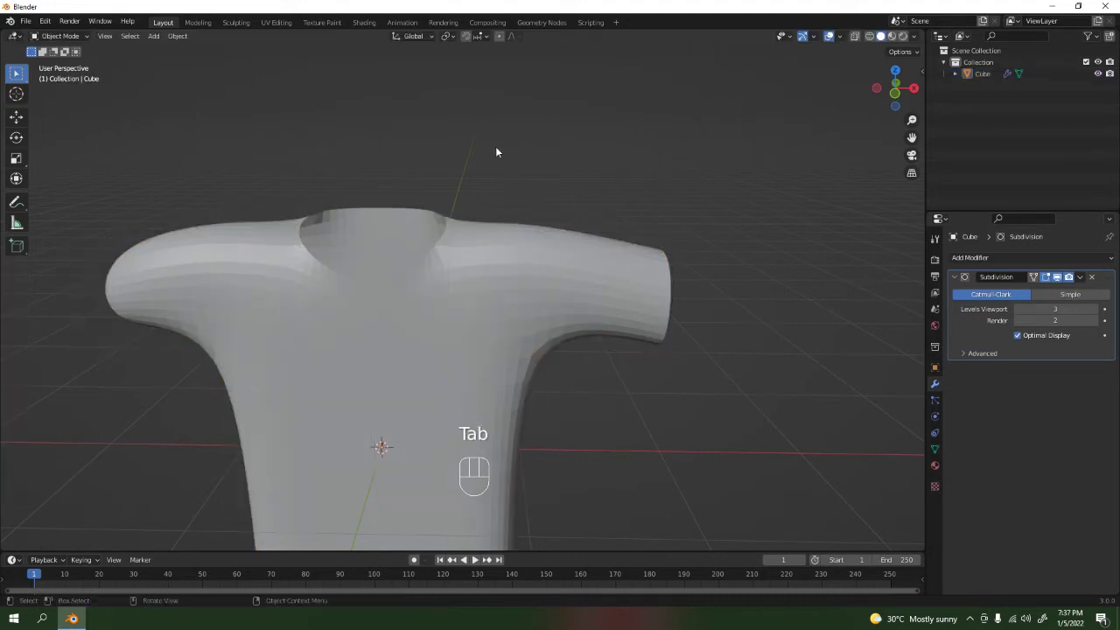
pyautogui.moveTo(495, 146); pyautogui.dragTo(462, 171, button='middle')
pyautogui.hotkey('ctrl', 'z')
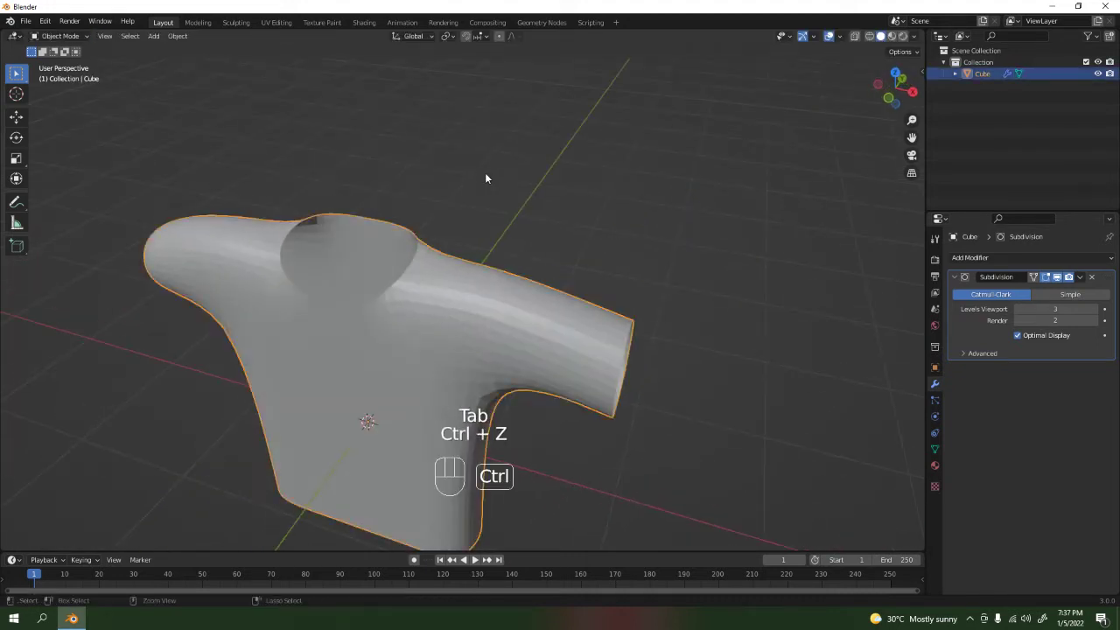
pyautogui.hotkey('ctrl', 'z')
pyautogui.hotkey('ctrl', 'z')
# Step: Switch to edge selection and select the edge loop around the +X sleeve opening
pyautogui.moveTo(685, 294); pyautogui.dragTo(630, 273, button='middle')
pyautogui.press('Tab')
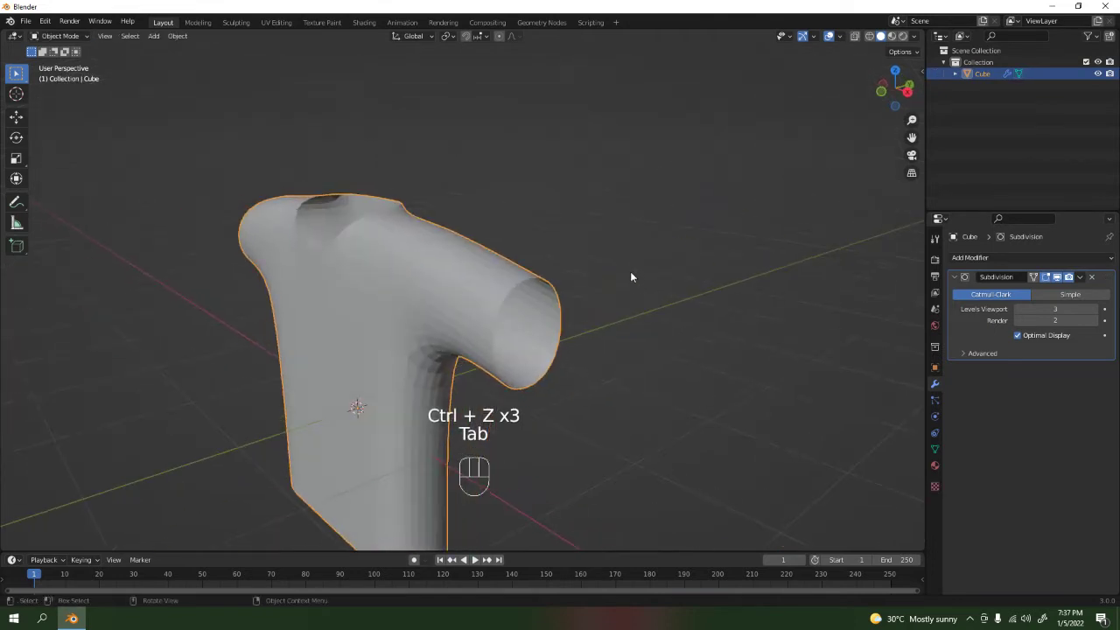
pyautogui.press('Tab')
pyautogui.press('2')
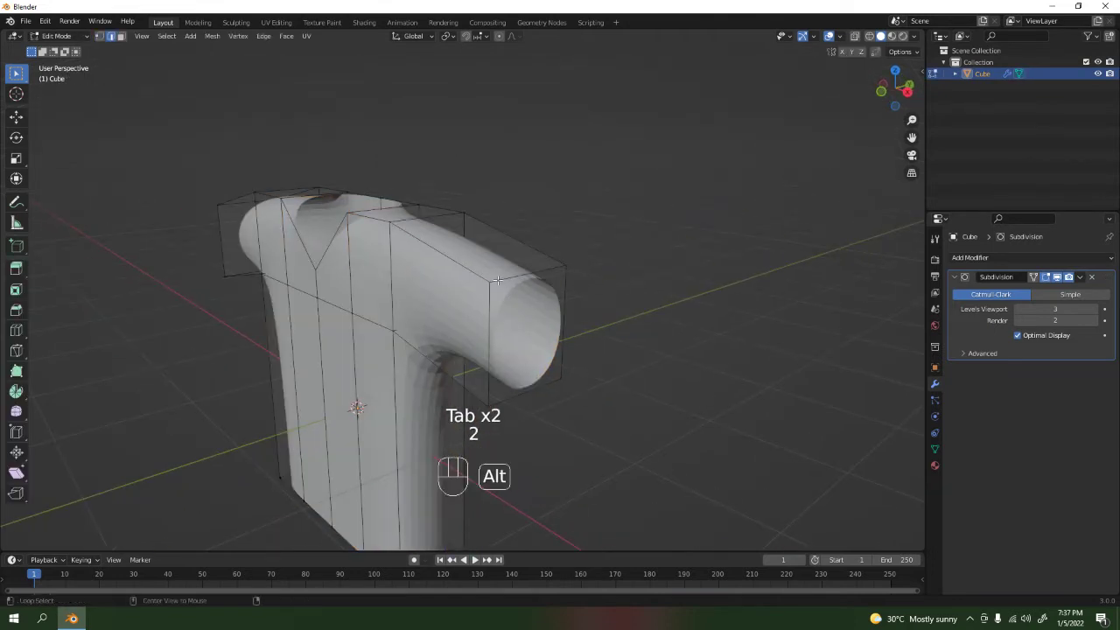
pyautogui.keyDown('alt'); pyautogui.click(499, 288); pyautogui.keyUp('alt')
pyautogui.moveTo(499, 288); pyautogui.dragTo(435, 269, button='middle')
pyautogui.scroll(-4, 614, 303)
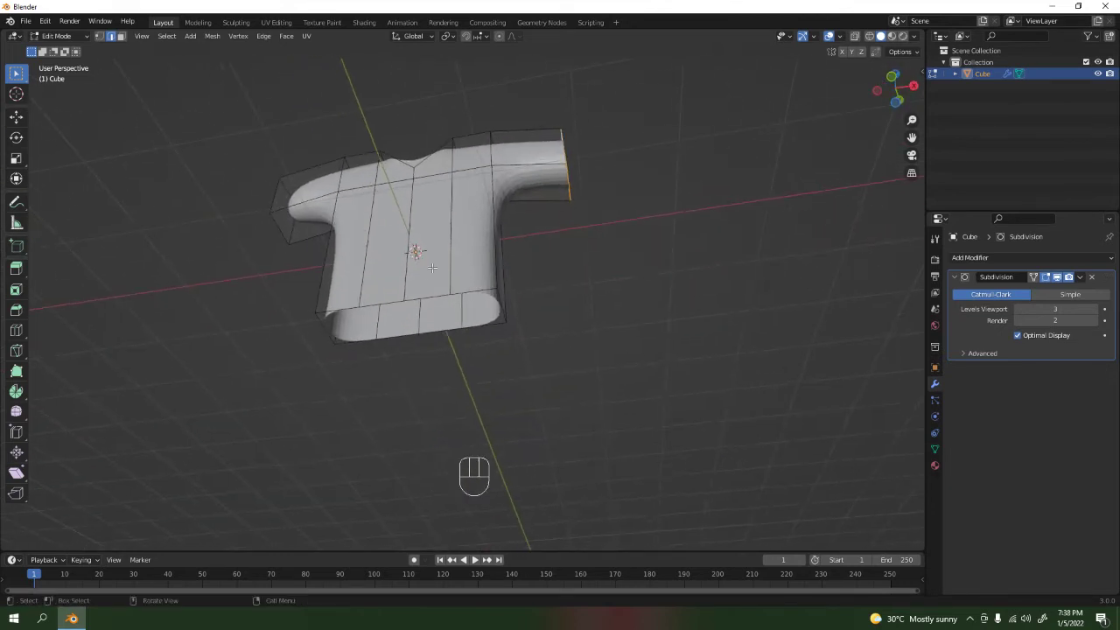
# Step: Select the edge loop around the bottom hem, extrude it and scale it outward by about 1.03
pyautogui.press('2')
pyautogui.keyDown('alt'); pyautogui.click(442, 333); pyautogui.keyUp('alt')
pyautogui.moveTo(442, 332); pyautogui.dragTo(481, 320, button='middle')
pyautogui.scroll(3, 445, 339)
pyautogui.press('e')
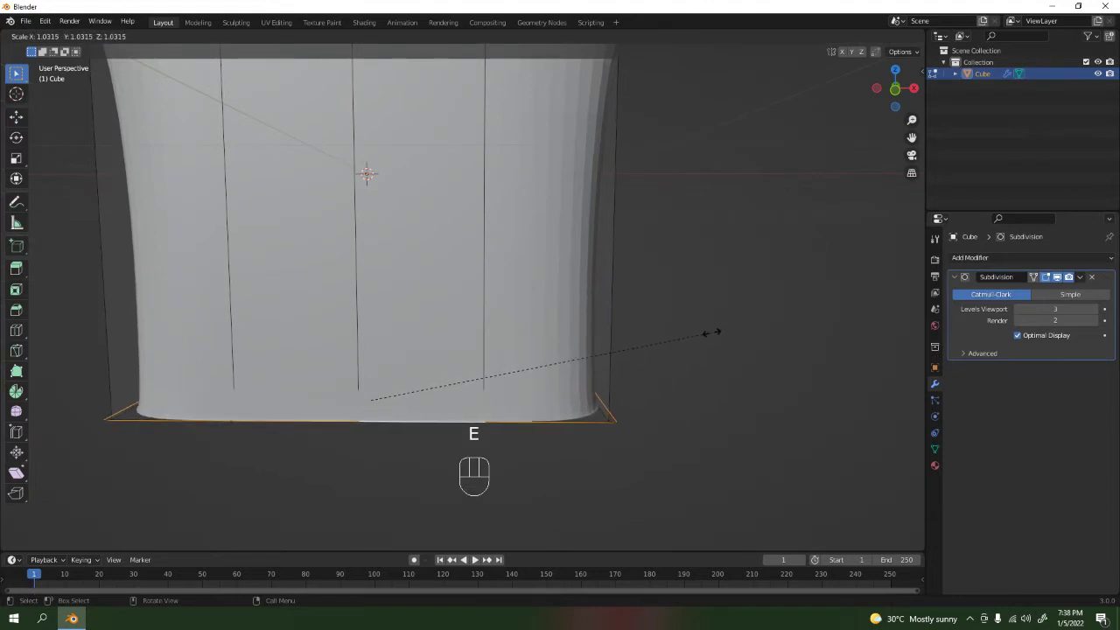
pyautogui.click(710, 332)
# Step: Try extruding the hem loop again, upward along Z and with scaling, and undo all the hem extrusions
pyautogui.press('e')
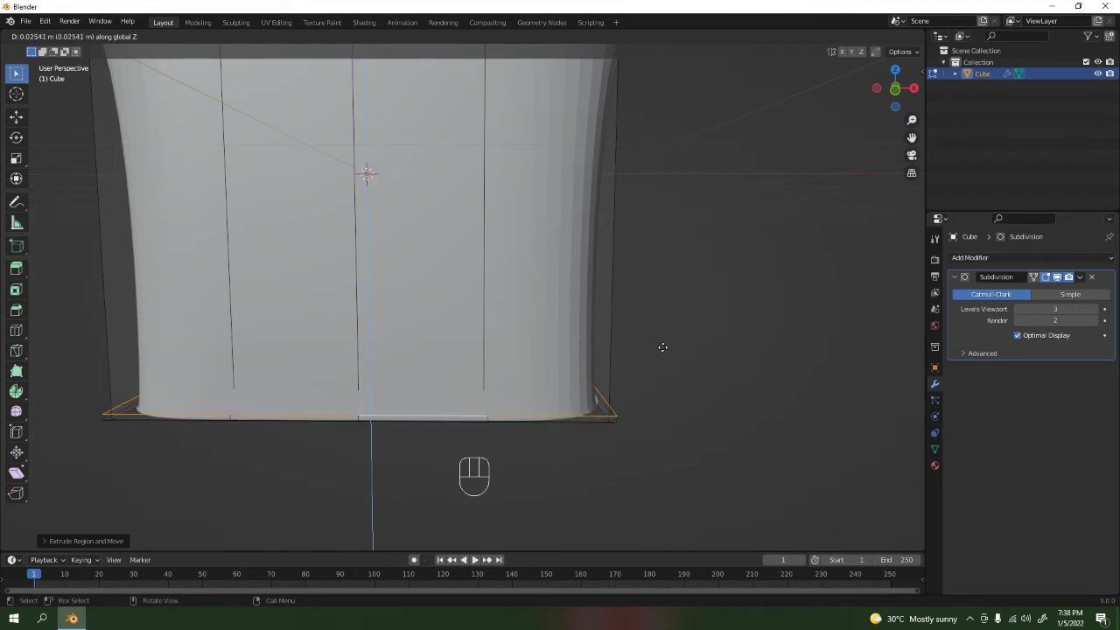
pyautogui.click(711, 366)
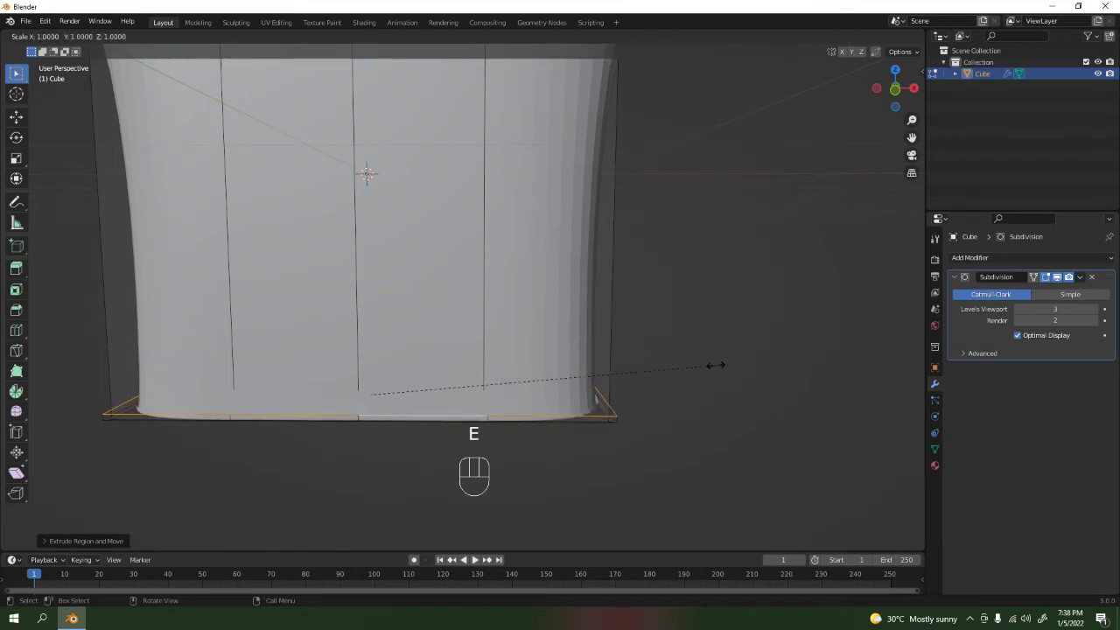
pyautogui.click(708, 357)
pyautogui.press('Tab')
pyautogui.scroll(-3, 665, 355)
pyautogui.moveTo(618, 354); pyautogui.dragTo(605, 384, button='middle')
pyautogui.hotkey('ctrl', 'z')
pyautogui.hotkey('ctrl', 'z')
pyautogui.hotkey('ctrl', 'z')
pyautogui.hotkey('ctrl', 'z')
# Step: Add a horizontal loop cut around the torso and slide it up toward the armholes by a factor of about -0.38
pyautogui.press('Tab')
pyautogui.scroll(-3, 645, 376)
pyautogui.moveTo(559, 321); pyautogui.dragTo(510, 309, button='middle')
pyautogui.press('Tab')
pyautogui.hotkey('ctrl', 'r')
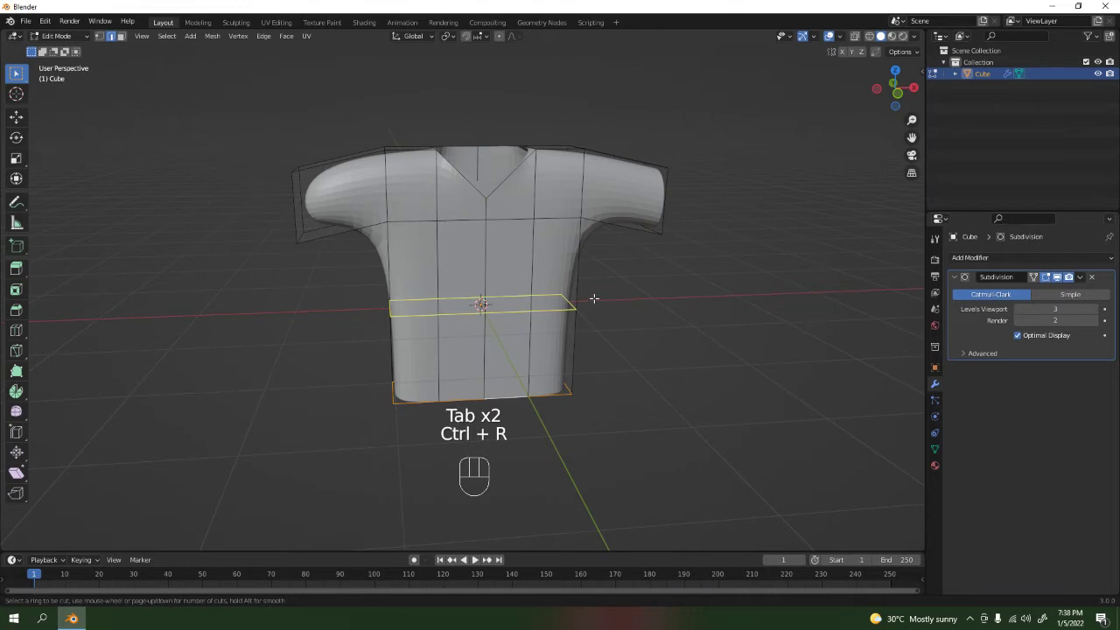
pyautogui.hotkey('ctrl', 'r')
pyautogui.click(529, 301)
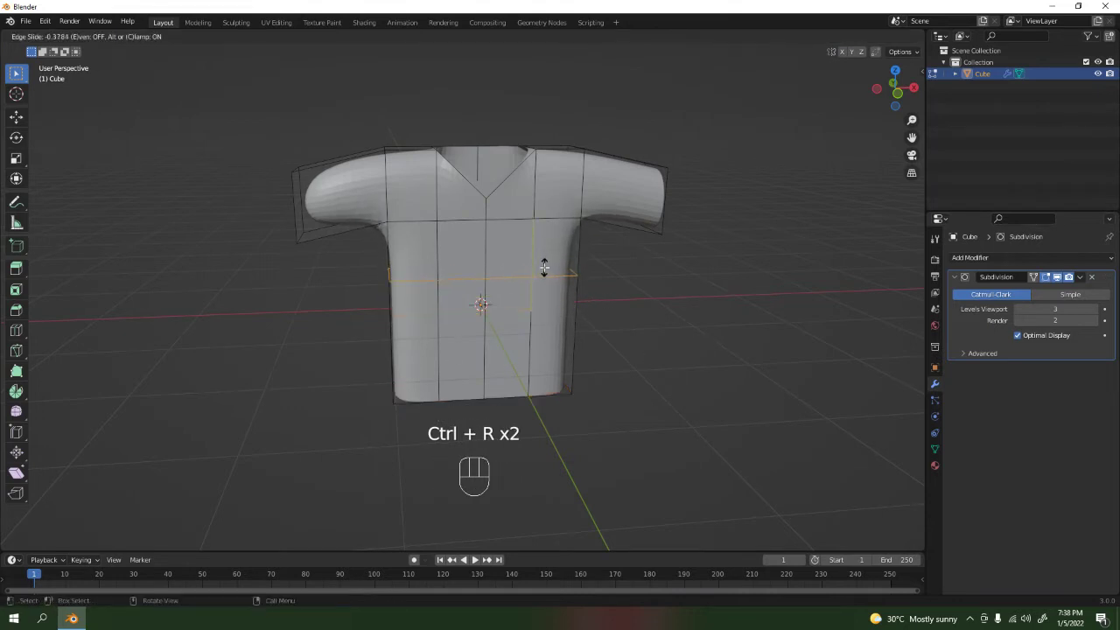
pyautogui.click(544, 266)
# Step: Add one loop cut around the middle of each sleeve
pyautogui.hotkey('ctrl', 'r')
pyautogui.click(646, 181)
pyautogui.click(525, 181)
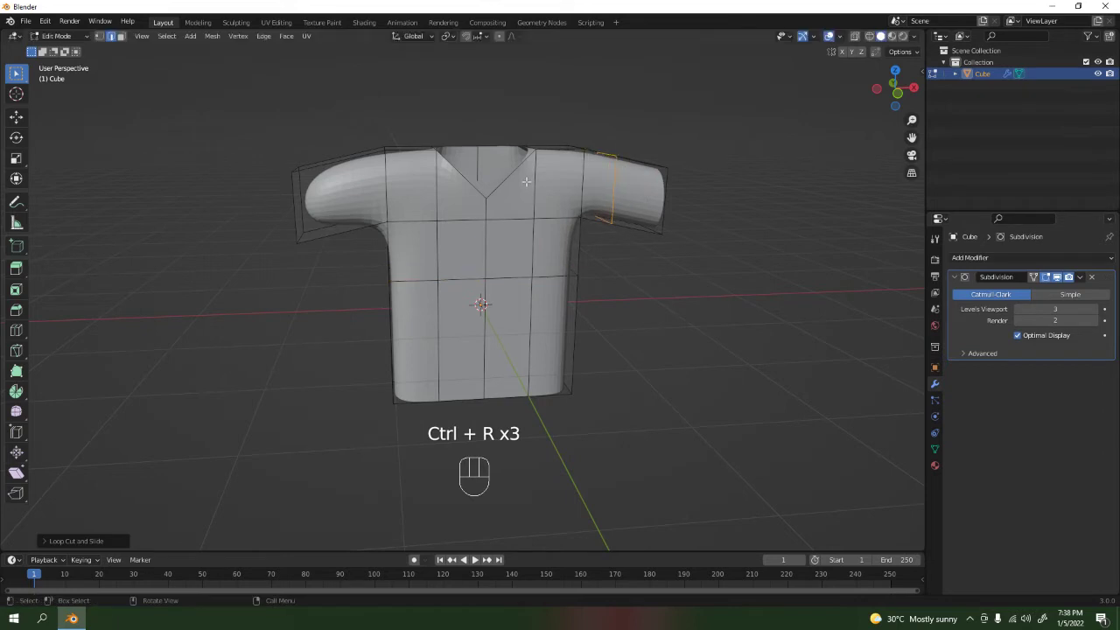
pyautogui.hotkey('ctrl', 'r')
pyautogui.click(345, 202)
# Step: Delete the face that closes the end of the -X sleeve
pyautogui.press('Tab')
pyautogui.moveTo(346, 201); pyautogui.dragTo(446, 311, button='middle')
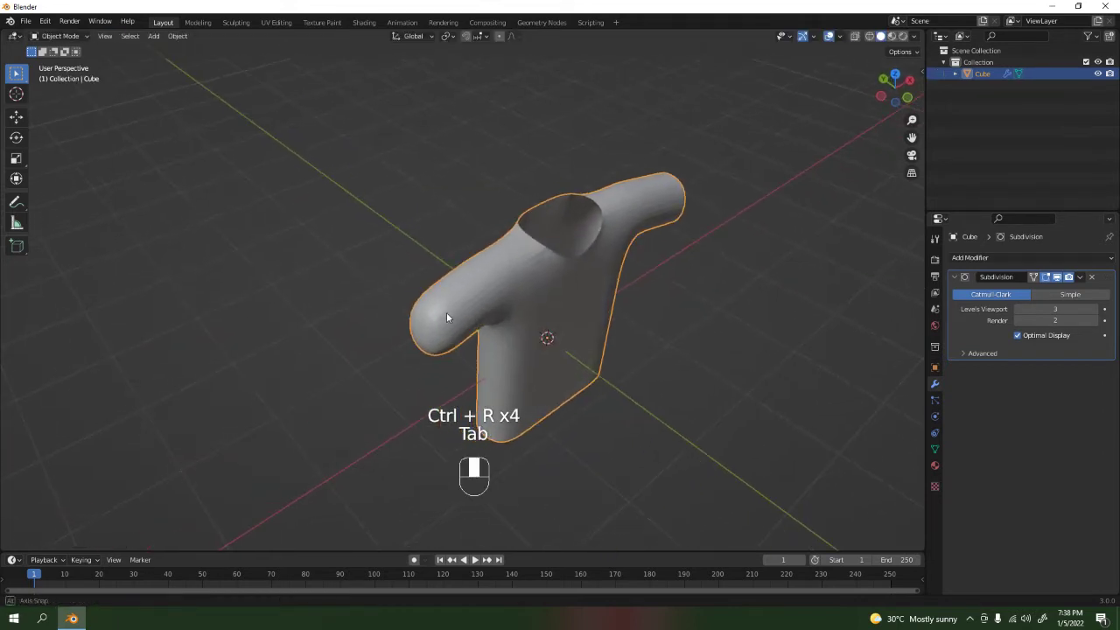
pyautogui.press('Tab')
pyautogui.press('3')
pyautogui.click(406, 348)
pyautogui.press('Delete')
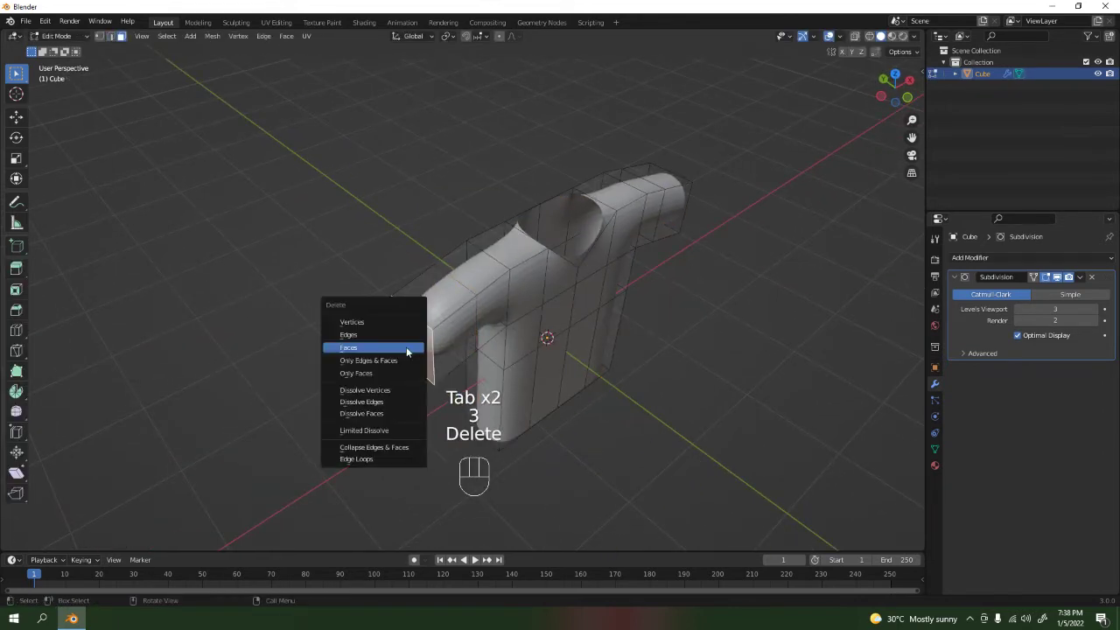
pyautogui.click(406, 346)
pyautogui.moveTo(406, 346); pyautogui.dragTo(424, 231, button='middle')
pyautogui.press('Tab')
pyautogui.press('Tab')
pyautogui.scroll(3, 592, 292)
pyautogui.scroll(2, 592, 292)
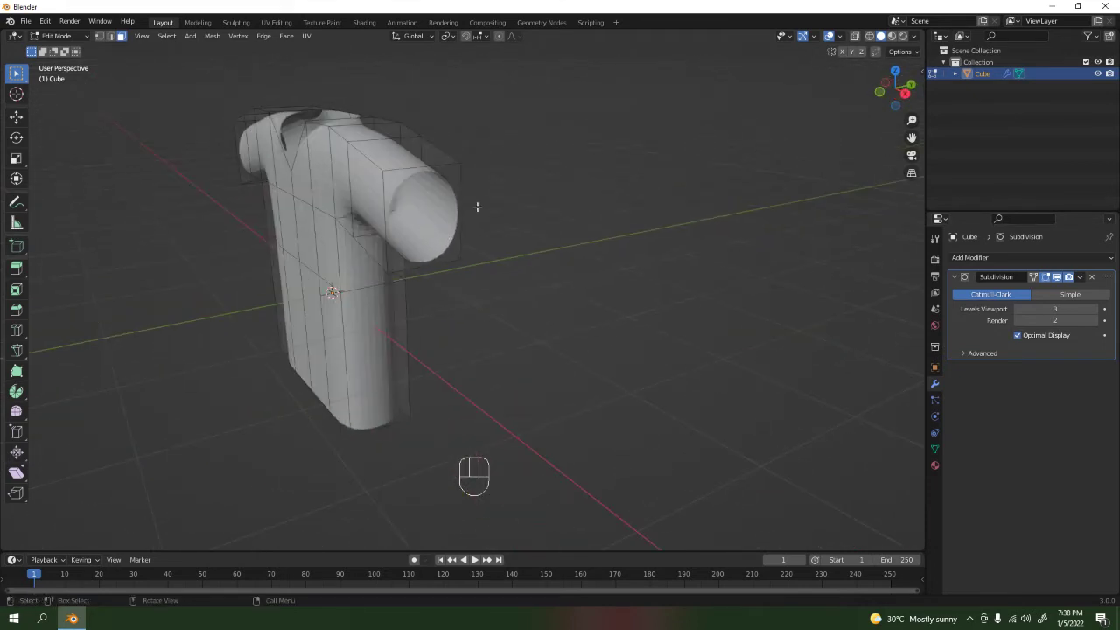
# Step: Flatten the whole shirt front to back by scaling the object down along the Y axis in object mode
pyautogui.press('Tab')
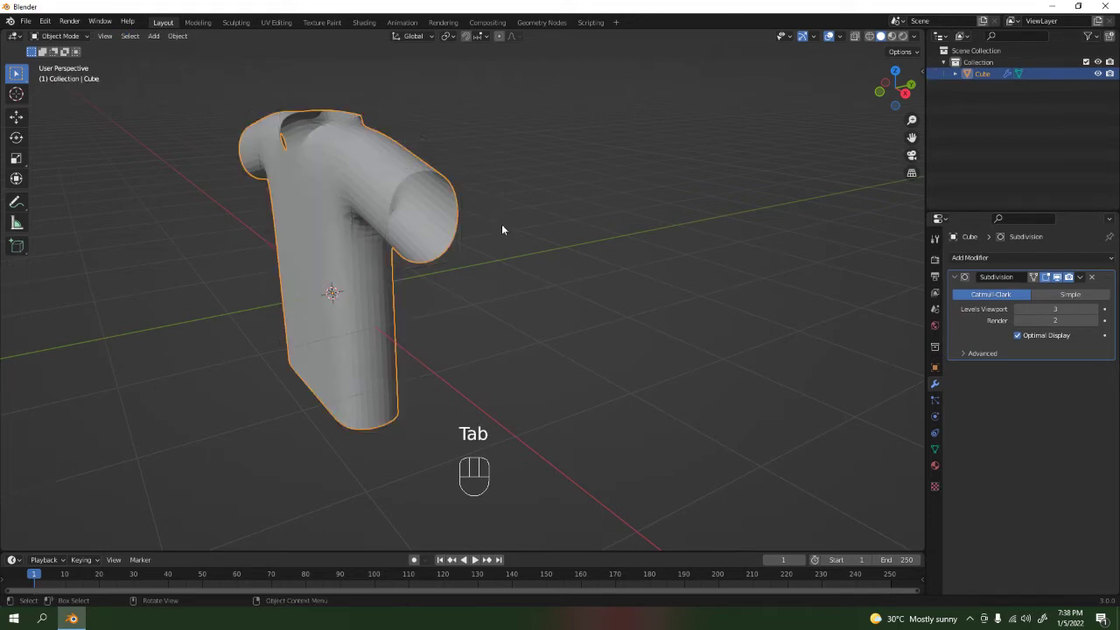
pyautogui.press('s')
pyautogui.press('y')
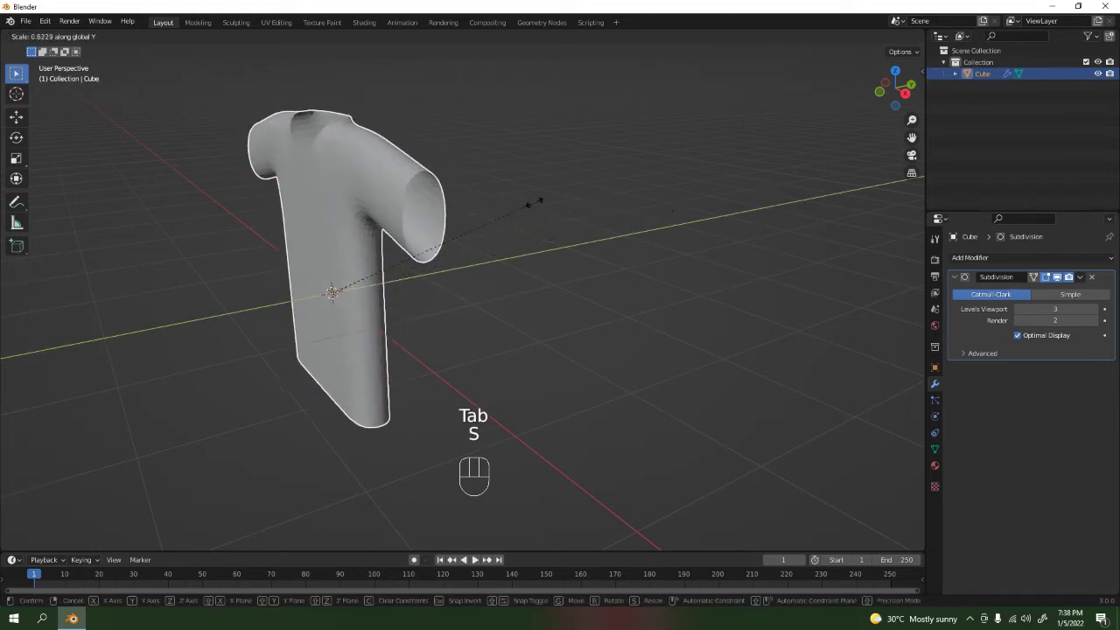
pyautogui.click(397, 186)
pyautogui.moveTo(397, 186); pyautogui.dragTo(487, 290, button='middle')
# Step: Select the new edge loop around the torso and scale it inward to about 0.86 in the front view
pyautogui.press('Tab')
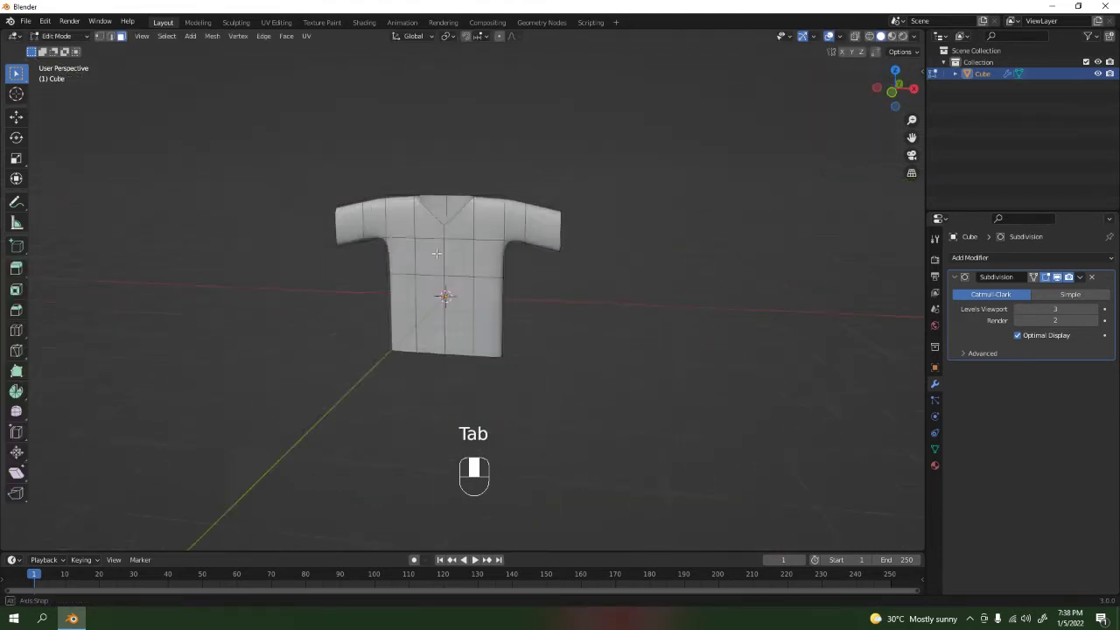
pyautogui.scroll(3, 487, 290)
pyautogui.press('2')
pyautogui.keyDown('alt'); pyautogui.click(474, 243); pyautogui.keyUp('alt')
pyautogui.moveTo(474, 243); pyautogui.dragTo(513, 263, button='middle')
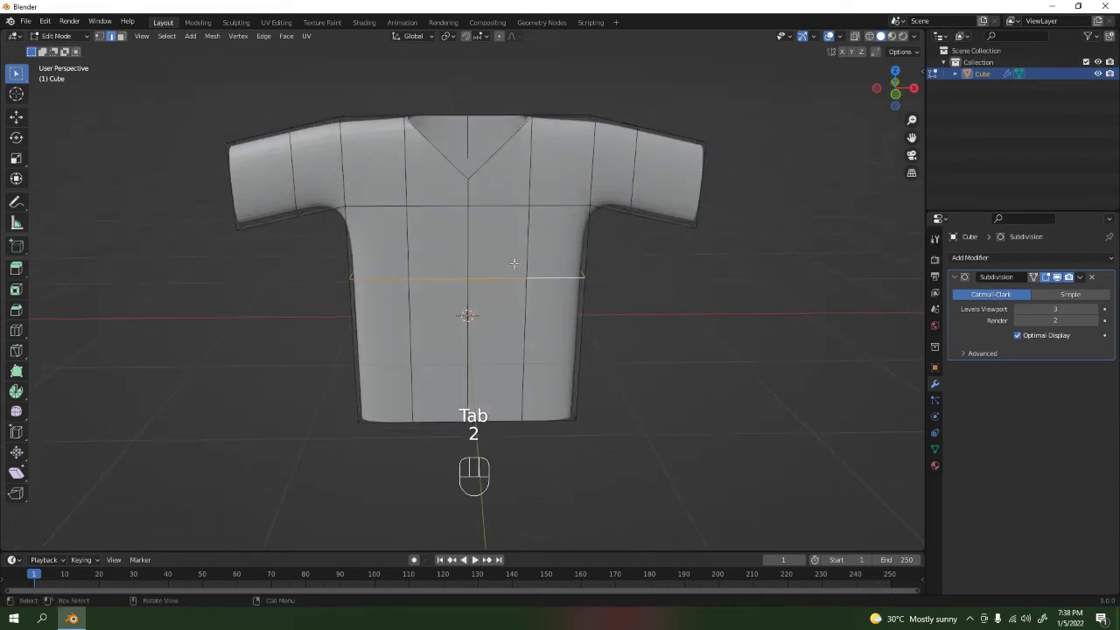
pyautogui.press('KP_1')
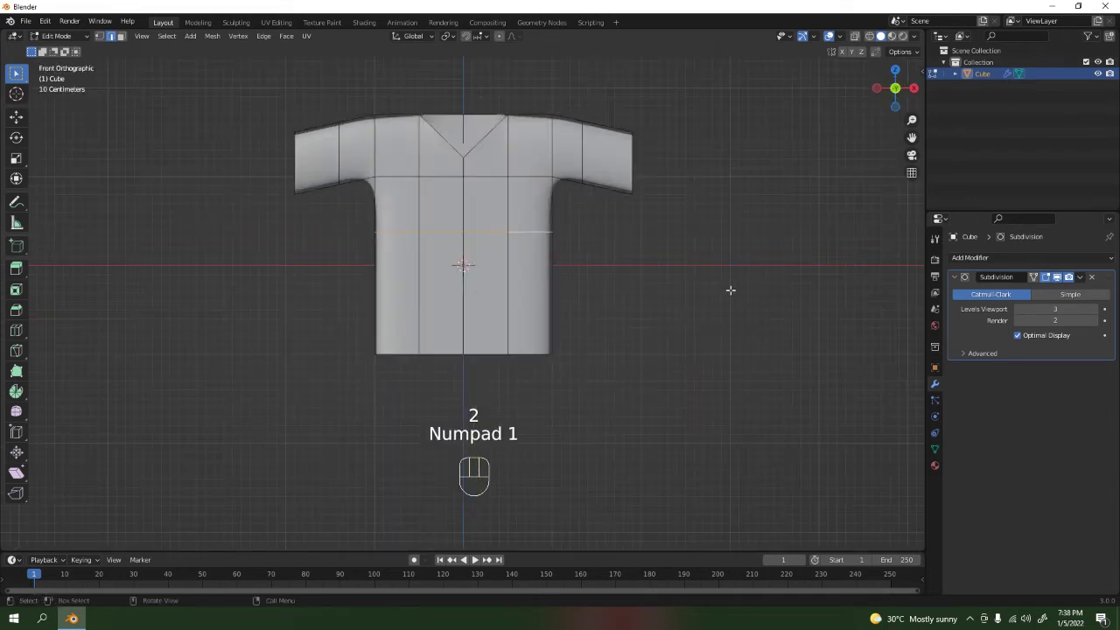
pyautogui.press('s')
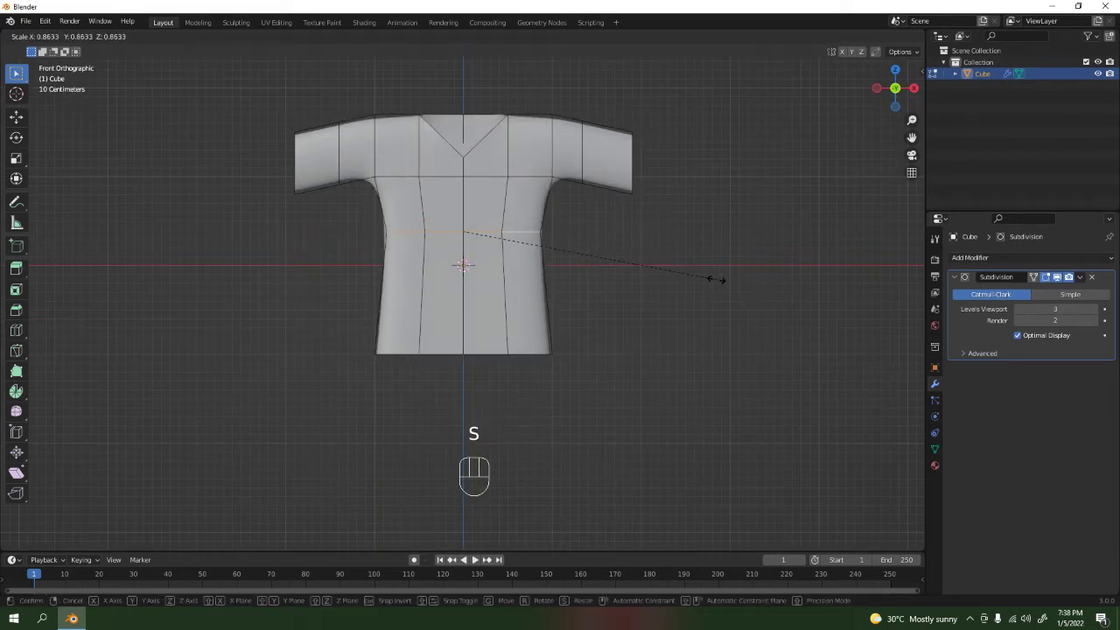
pyautogui.click(713, 279)
# Step: Slide the torso loop down to waist height and scale it inward again to about 0.87
pyautogui.press('g')
pyautogui.press('g')
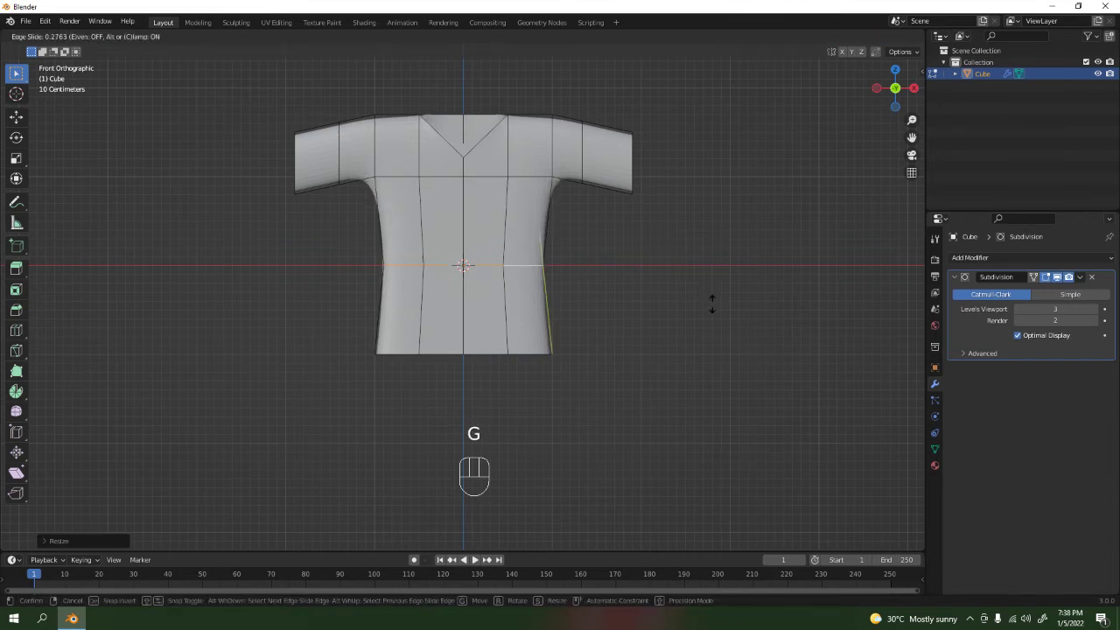
pyautogui.click(711, 302)
pyautogui.press('s')
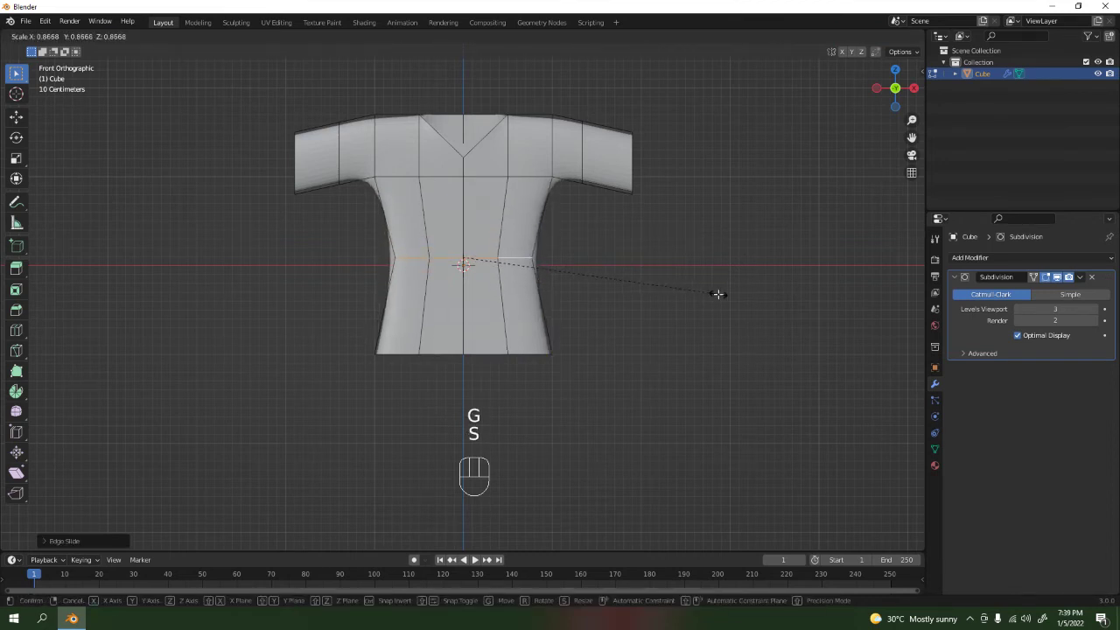
pyautogui.click(717, 294)
pyautogui.press('Tab')
pyautogui.click(701, 251)
pyautogui.scroll(-3, 599, 313)
pyautogui.moveTo(599, 313); pyautogui.dragTo(642, 329, button='middle')
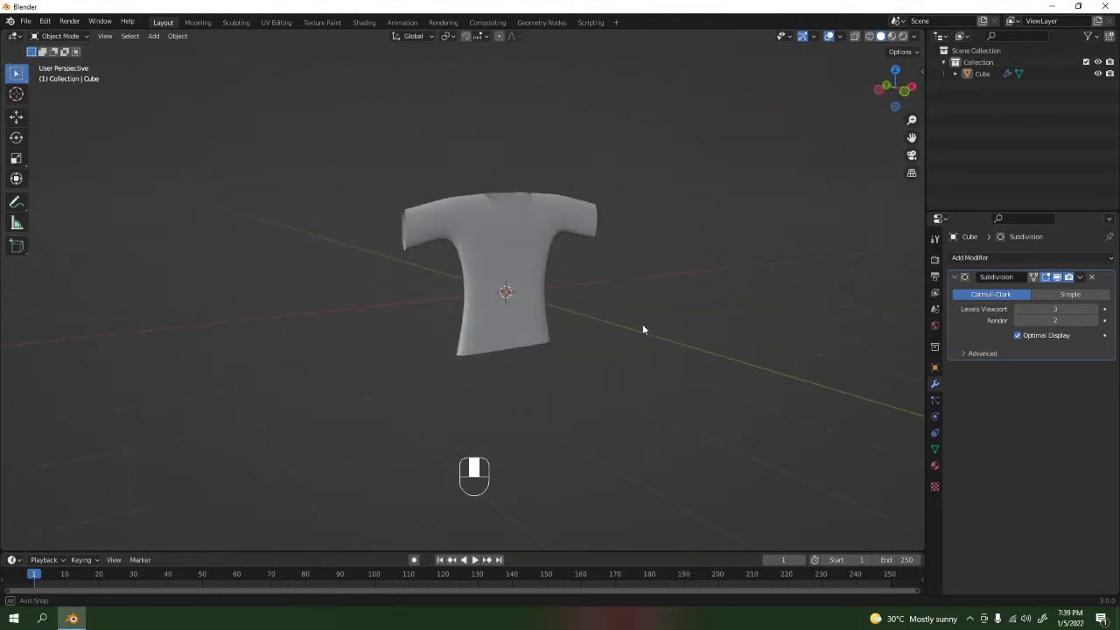
# Step: Switch to vertex selection and select the centre front vertex of the hem in the front view
pyautogui.press('Tab')
pyautogui.moveTo(563, 324); pyautogui.dragTo(548, 255, button='middle')
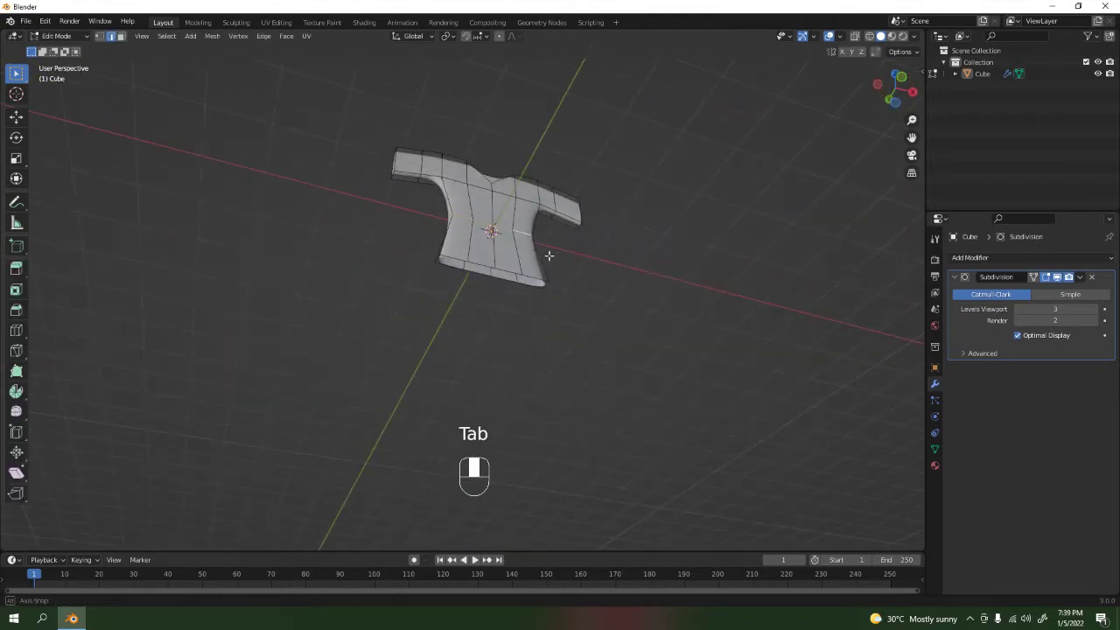
pyautogui.scroll(3, 549, 255)
pyautogui.press('1')
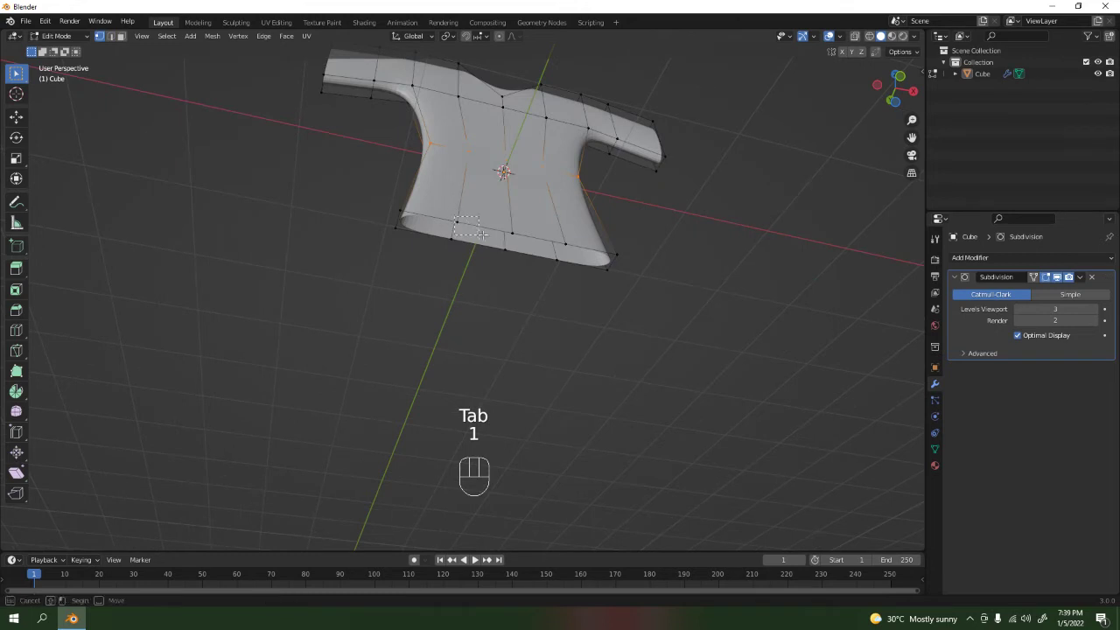
pyautogui.click(493, 237)
pyautogui.moveTo(498, 237); pyautogui.dragTo(487, 314, button='middle')
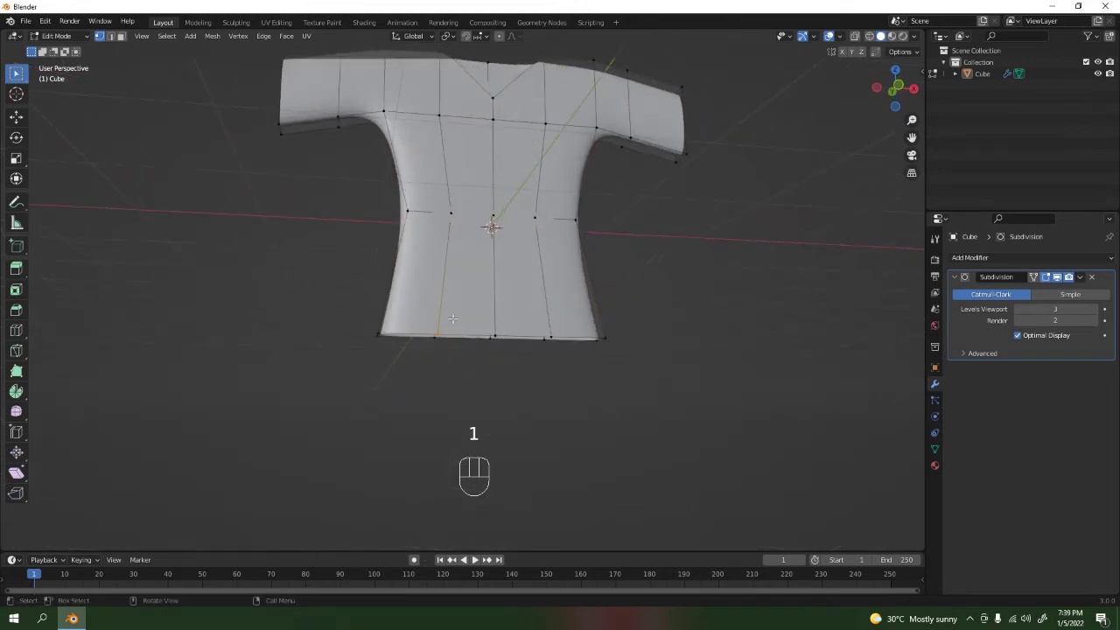
pyautogui.click(510, 355)
pyautogui.moveTo(510, 355); pyautogui.dragTo(487, 345, button='middle')
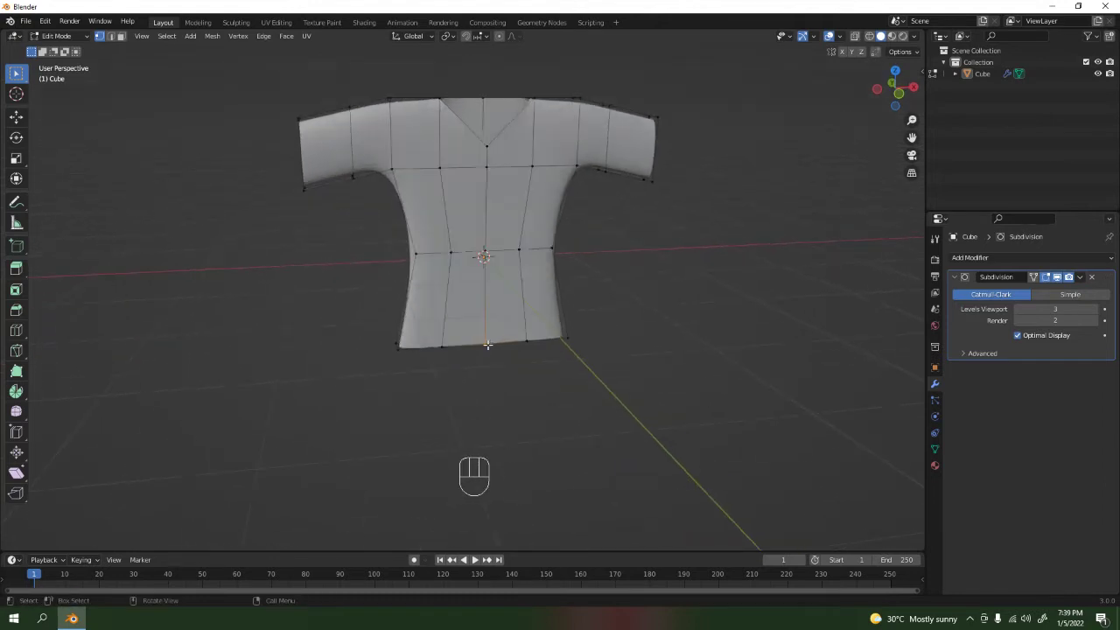
pyautogui.press('KP_1')
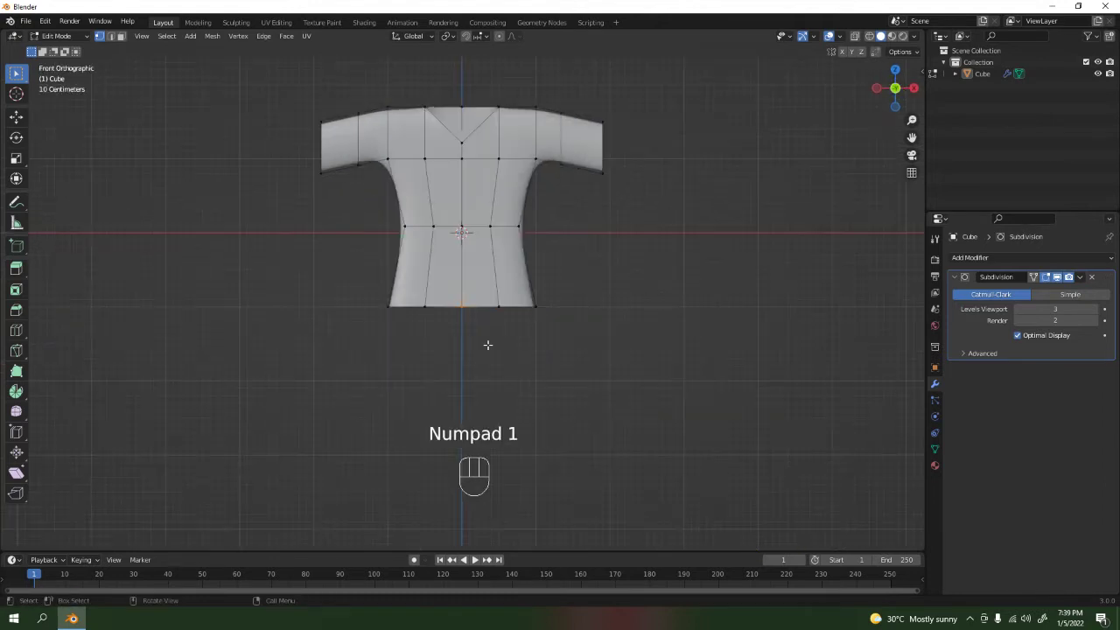
# Step: Turn on proportional editing and move the hem vertex down along Z about 0.2 m with a proportional size of about 1.33 m
pyautogui.click(500, 37)
pyautogui.press('g')
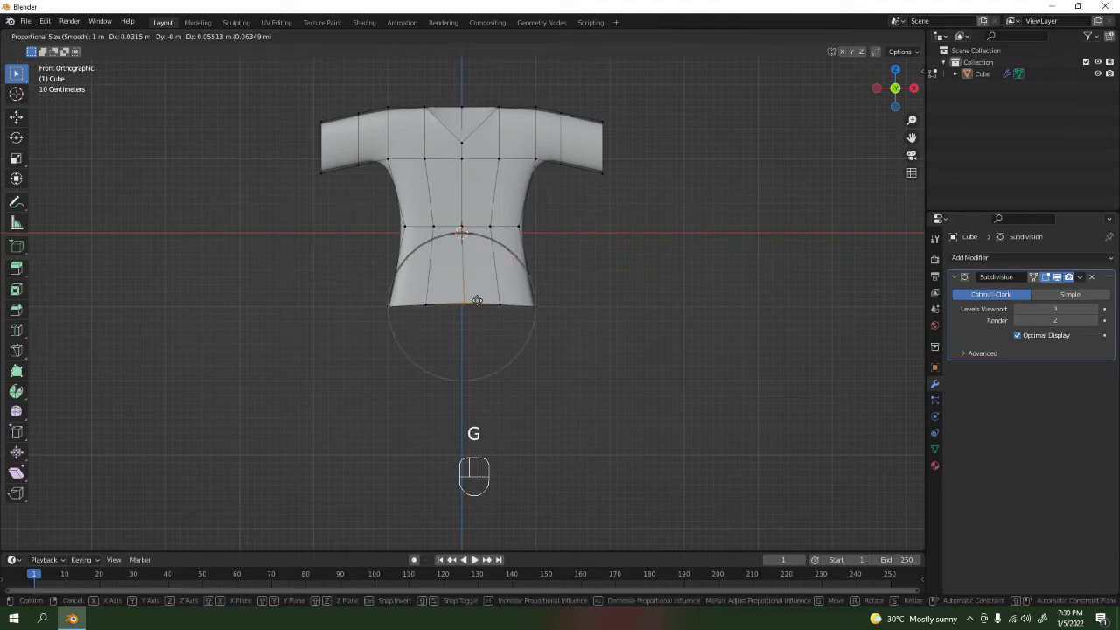
pyautogui.press('z')
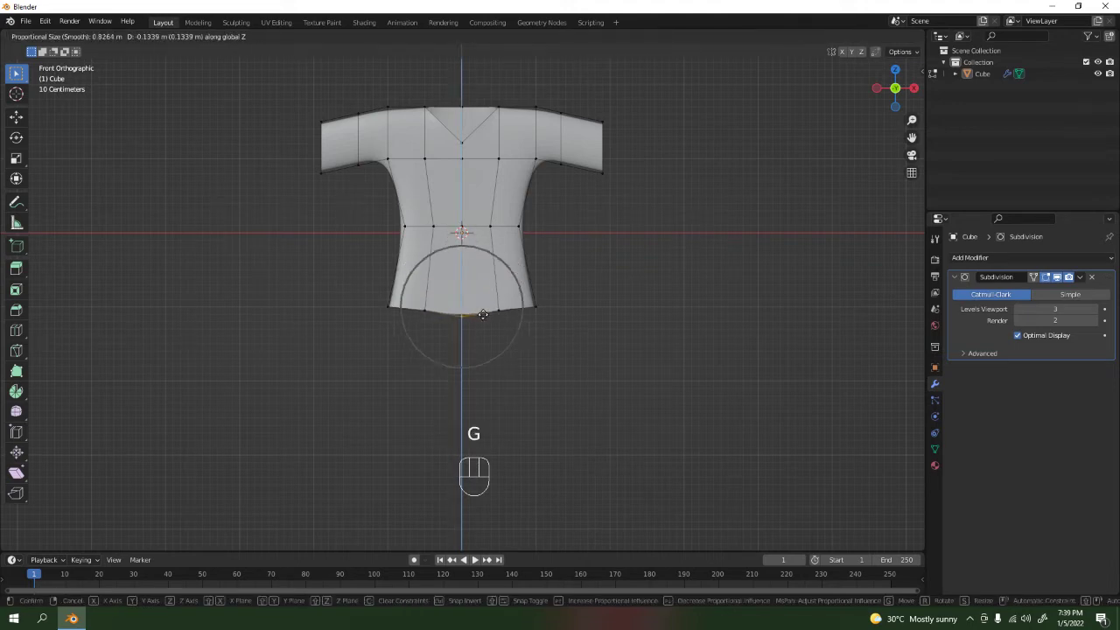
pyautogui.scroll(-3, 484, 321)
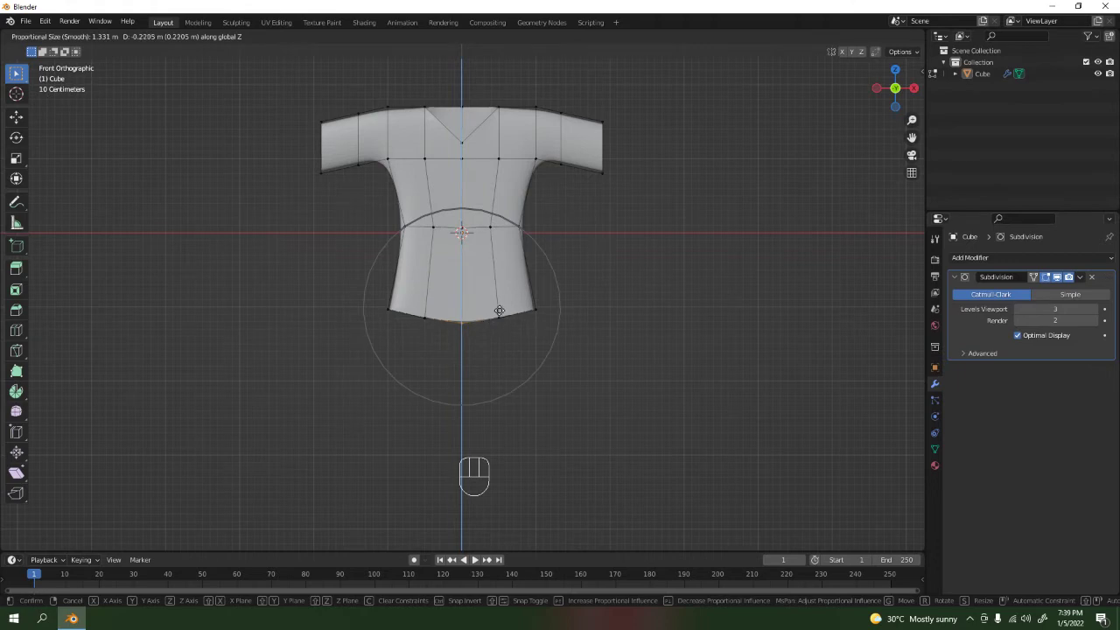
pyautogui.click(535, 328)
pyautogui.press('Tab')
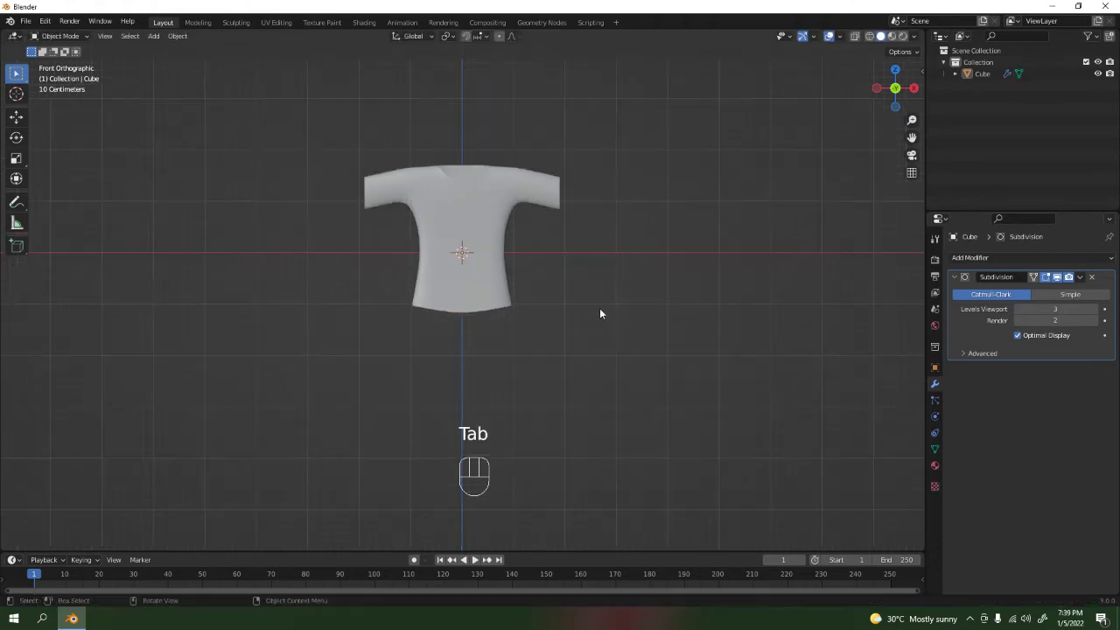
# Step: Examine the shirt's curved hem and overall shape from several angles in object and edit mode
pyautogui.moveTo(600, 313); pyautogui.dragTo(433, 386, button='middle')
pyautogui.scroll(4, 385, 326)
pyautogui.press('KP_1')
pyautogui.press('Tab')
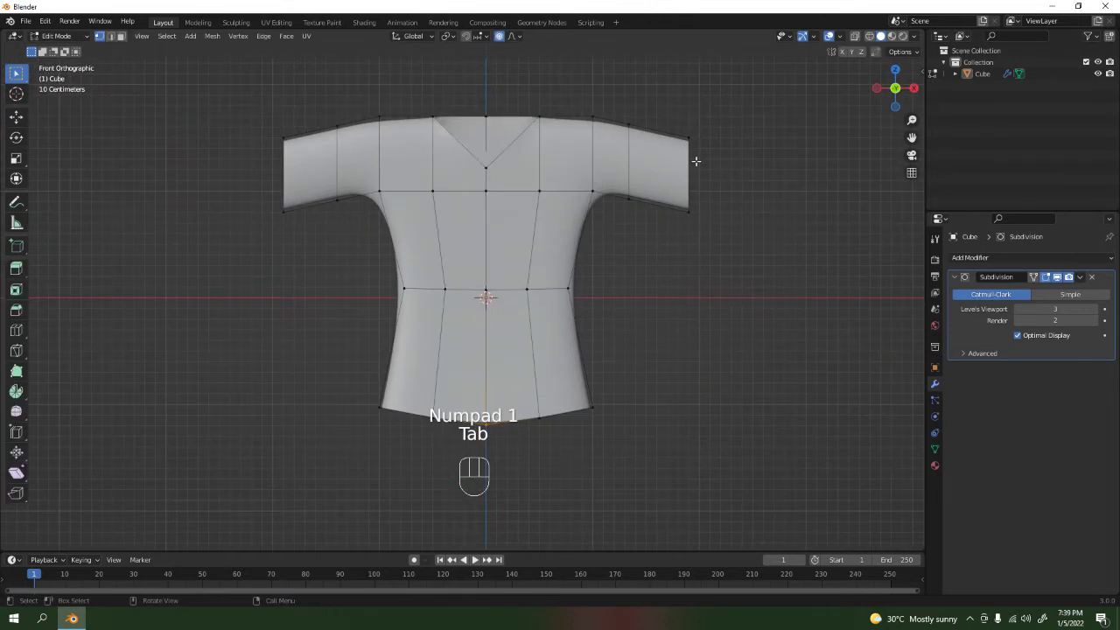
pyautogui.scroll(2, 694, 160)
pyautogui.moveTo(695, 160); pyautogui.dragTo(587, 263, button='middle')
pyautogui.scroll(-2, 578, 257)
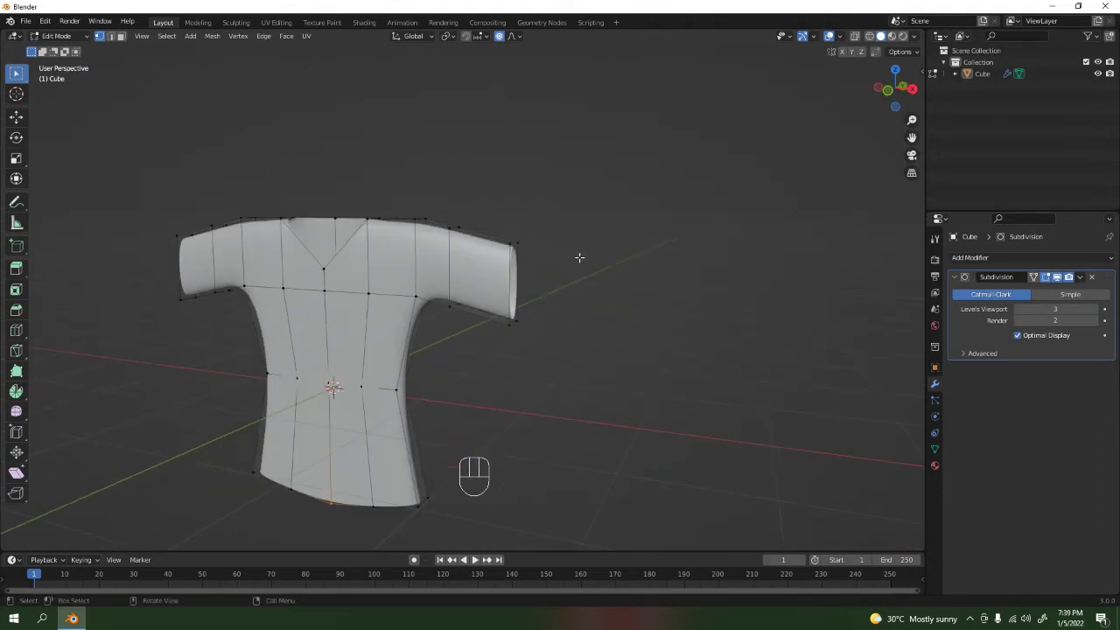
pyautogui.press('Tab')
pyautogui.scroll(-2, 553, 495)
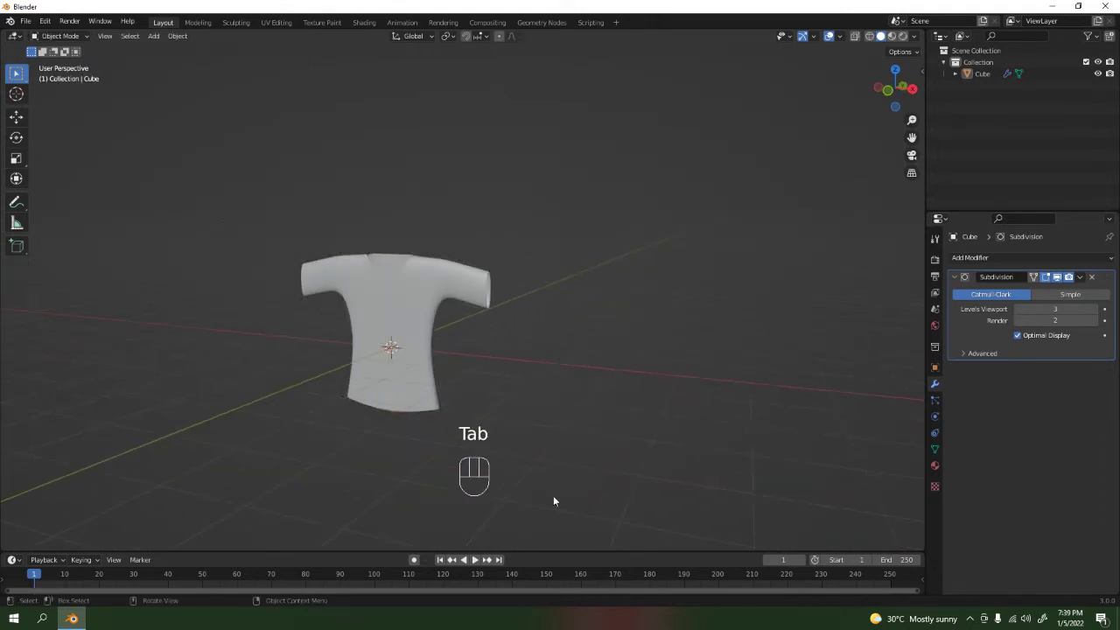
pyautogui.moveTo(553, 495); pyautogui.dragTo(532, 378, button='middle')
# Step: Try adding a loop cut below the armholes and scaling it inward to about 0.87 with proportional editing, and undo both
pyautogui.press('Tab')
pyautogui.scroll(2, 411, 370)
pyautogui.moveTo(412, 370); pyautogui.dragTo(490, 322, button='middle')
pyautogui.hotkey('ctrl', 'r')
pyautogui.click(481, 322)
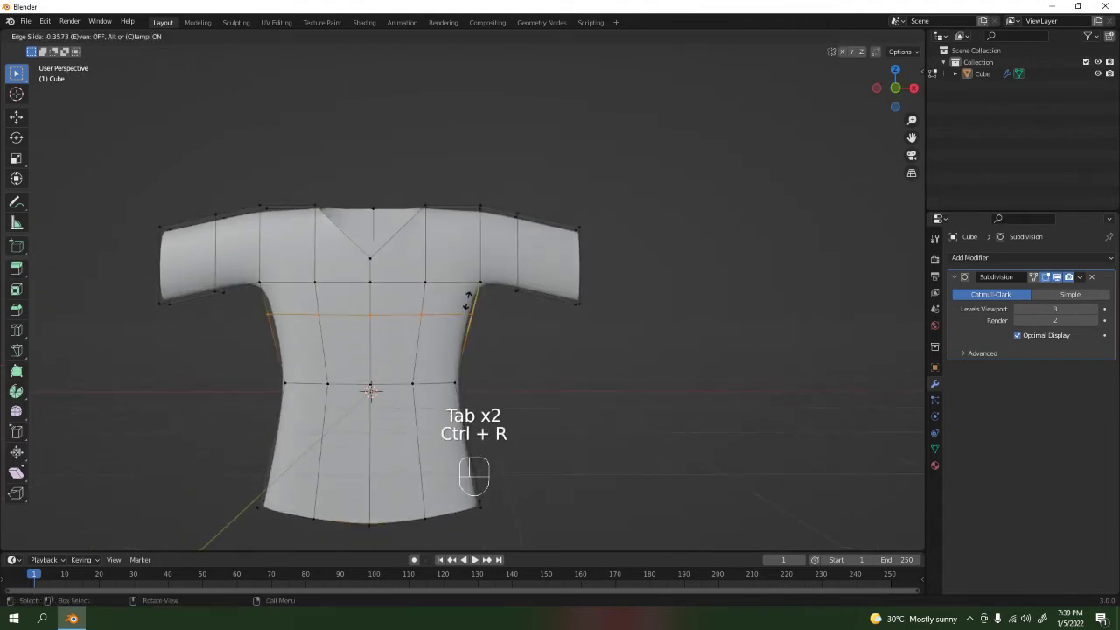
pyautogui.click(466, 300)
pyautogui.press('s')
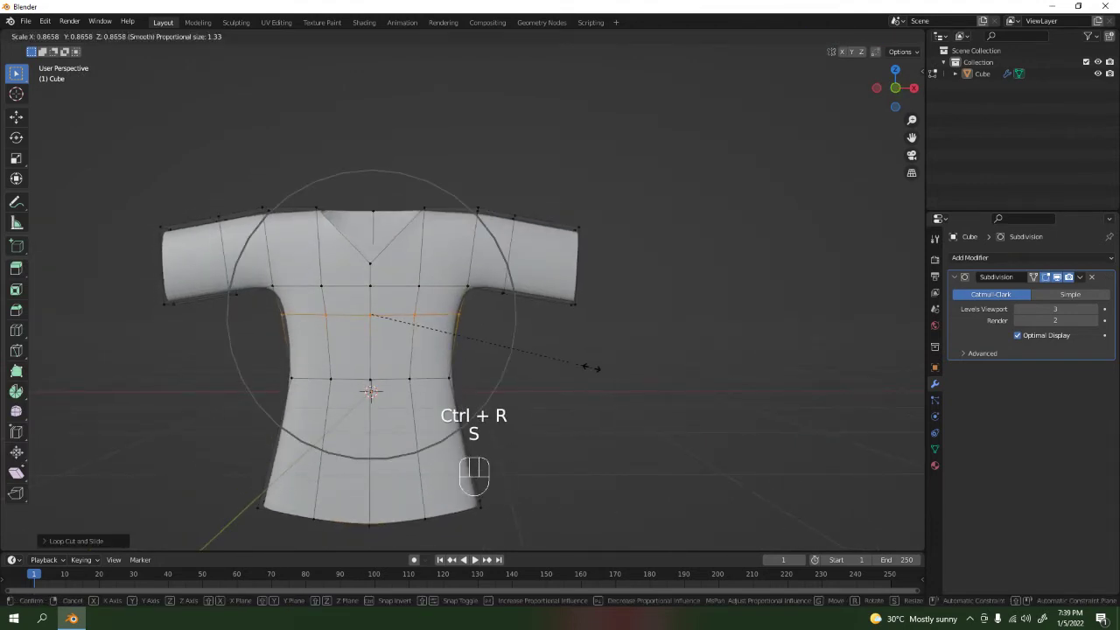
pyautogui.click(591, 367)
pyautogui.hotkey('ctrl', 'z')
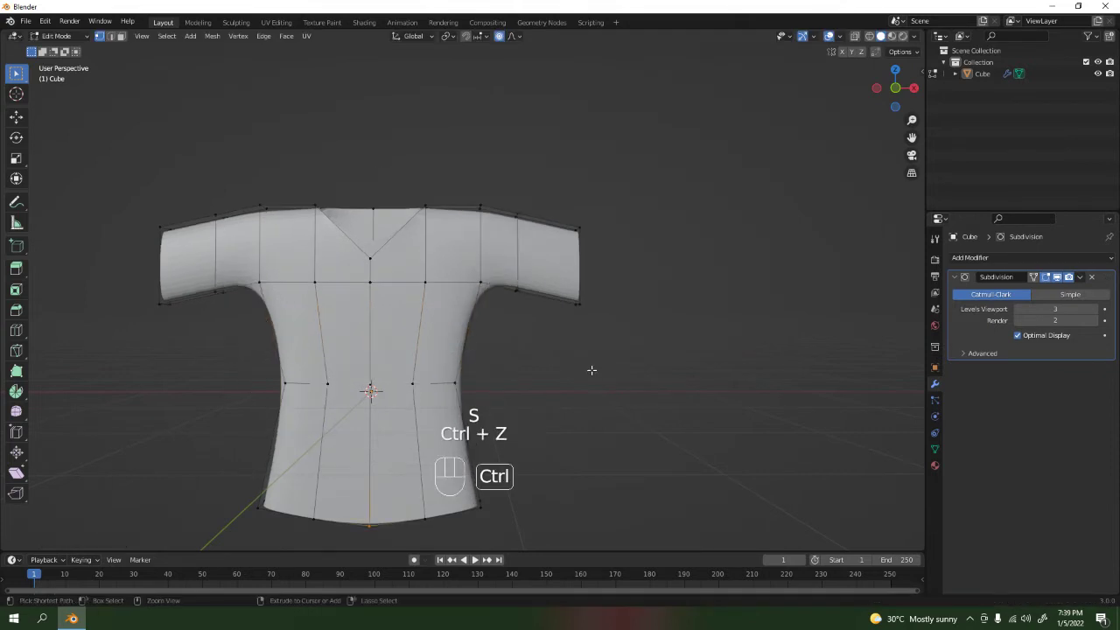
# Step: Return to object mode and apply the Subdivision modifier to the shirt
pyautogui.press('Tab')
pyautogui.scroll(-5, 568, 376)
pyautogui.moveTo(560, 383)
pyautogui.mouseDown(button='middle')
pyautogui.moveTo(570, 437)
pyautogui.moveTo(439, 426)
pyautogui.moveTo(390, 444)
pyautogui.moveTo(624, 439)
pyautogui.moveTo(561, 401)
pyautogui.mouseUp(button='middle')
pyautogui.scroll(3, 561, 401)
pyautogui.keyDown('shift'); pyautogui.moveTo(531, 280); pyautogui.dragTo(535, 308, button='middle'); pyautogui.keyUp('shift')
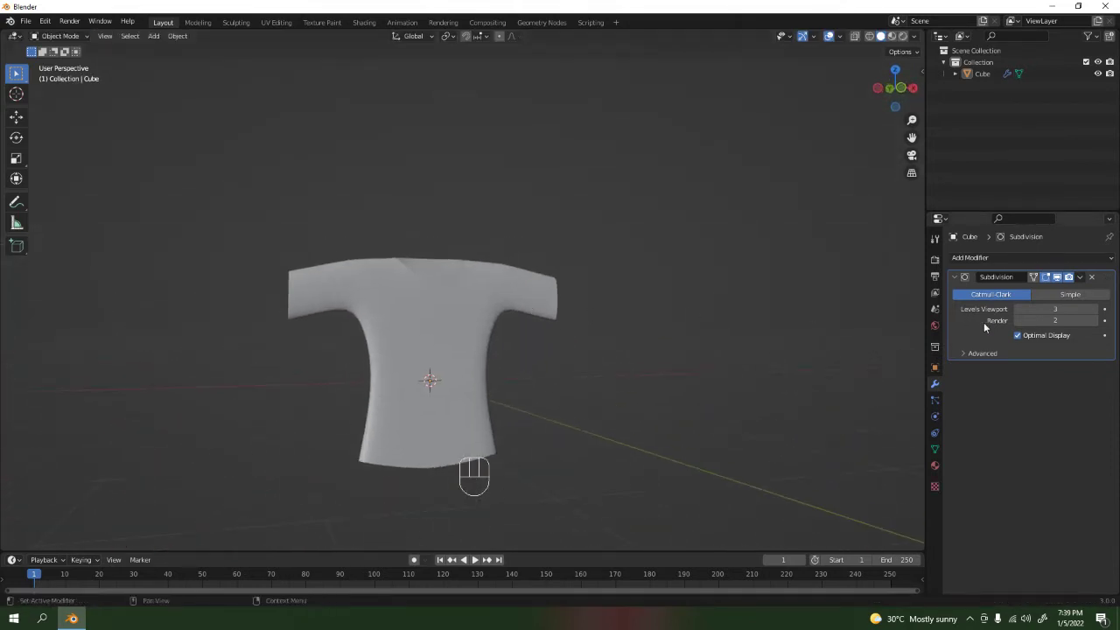
pyautogui.scroll(3, 740, 375)
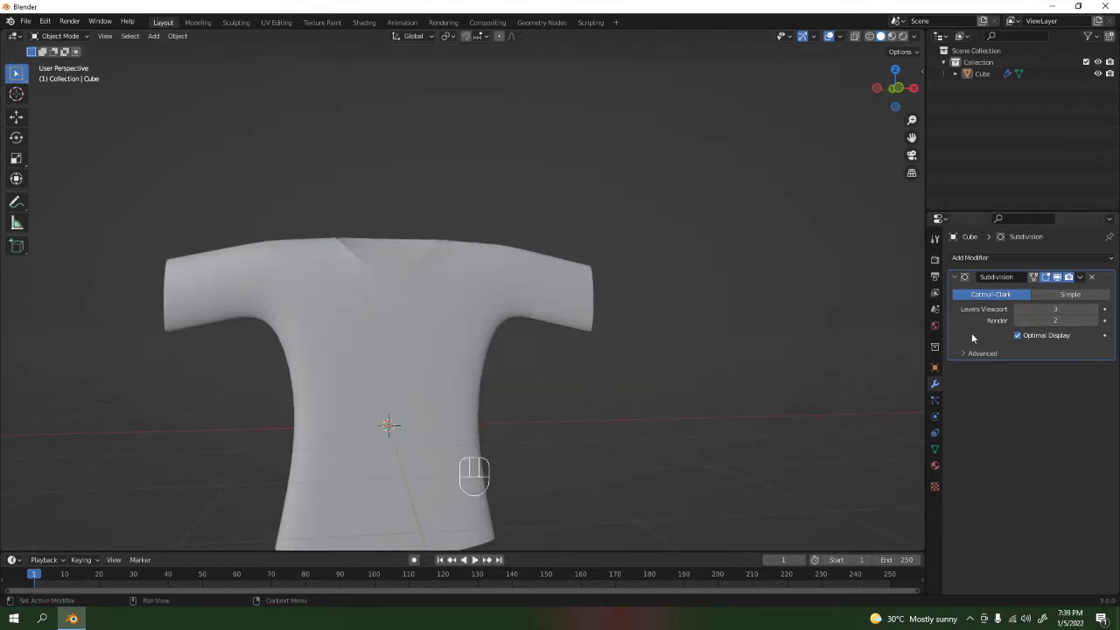
pyautogui.hotkey('ctrl', 'a')
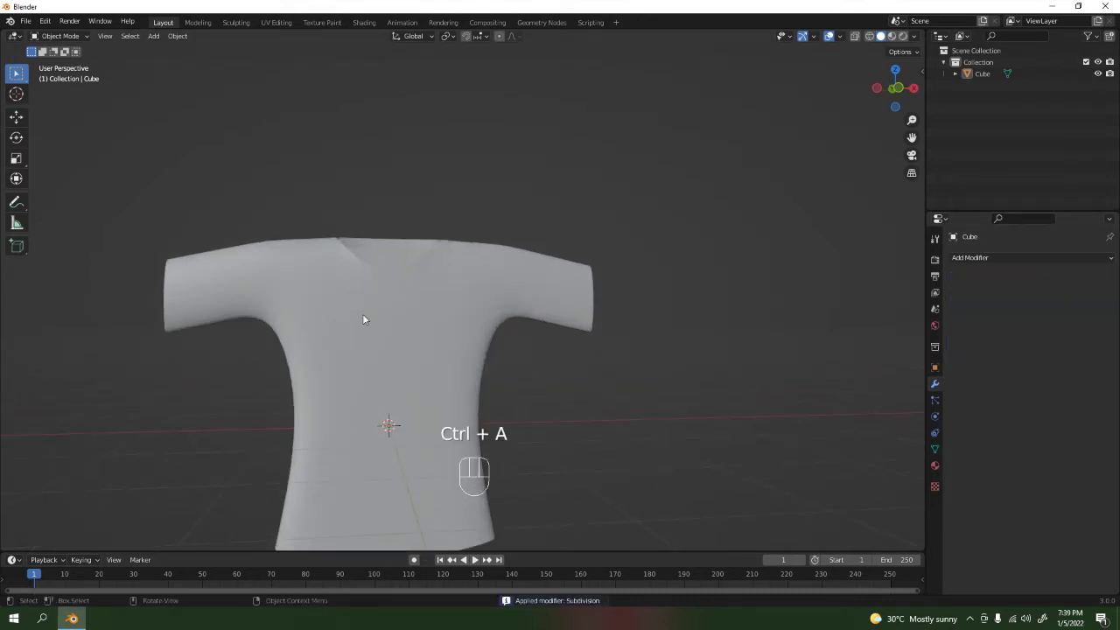
# Step: Select all vertices of the shirt mesh, merge them by distance and return to object mode
pyautogui.press('Tab')
pyautogui.press('a')
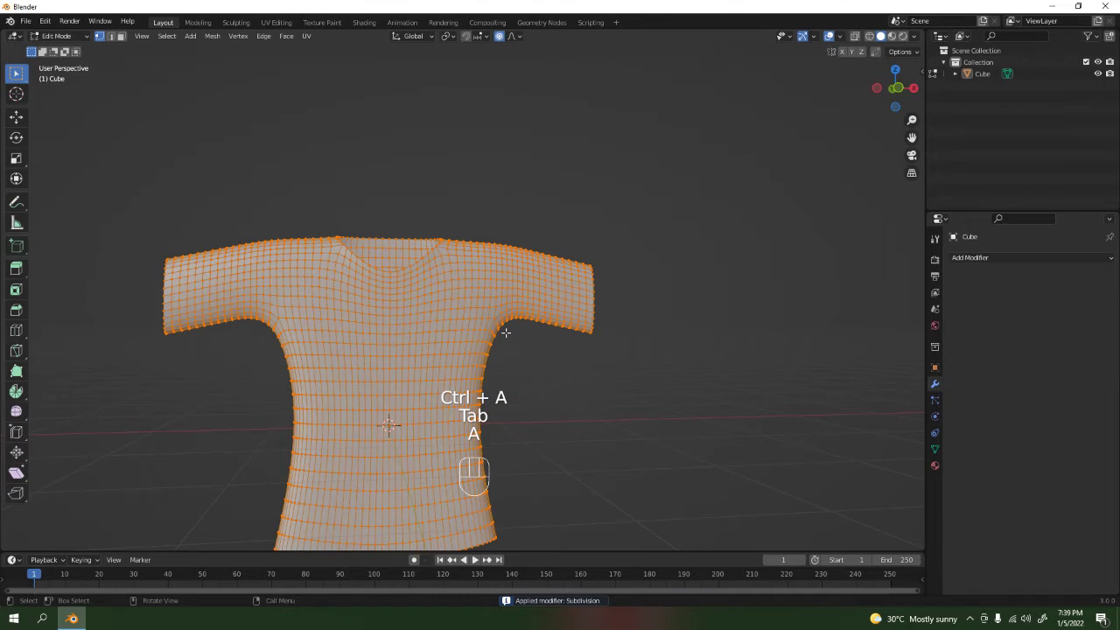
pyautogui.press('m')
pyautogui.click(507, 333)
pyautogui.press('Tab')
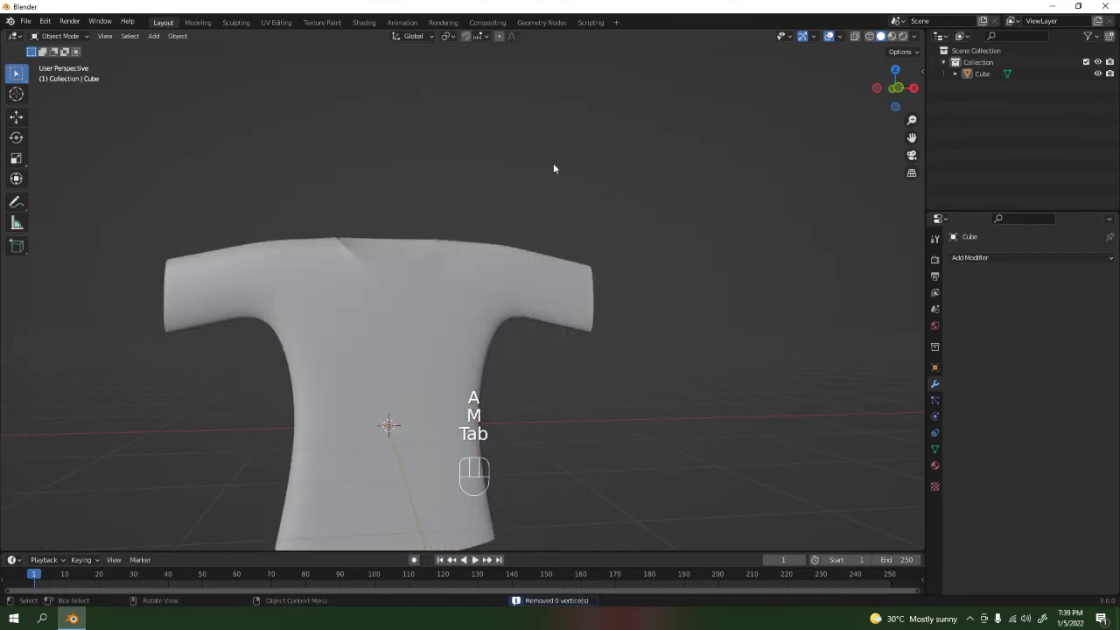
# Step: Add a Solidify modifier to the shirt and set its thickness to 0.03 m
pyautogui.moveTo(553, 167); pyautogui.dragTo(518, 202, button='middle')
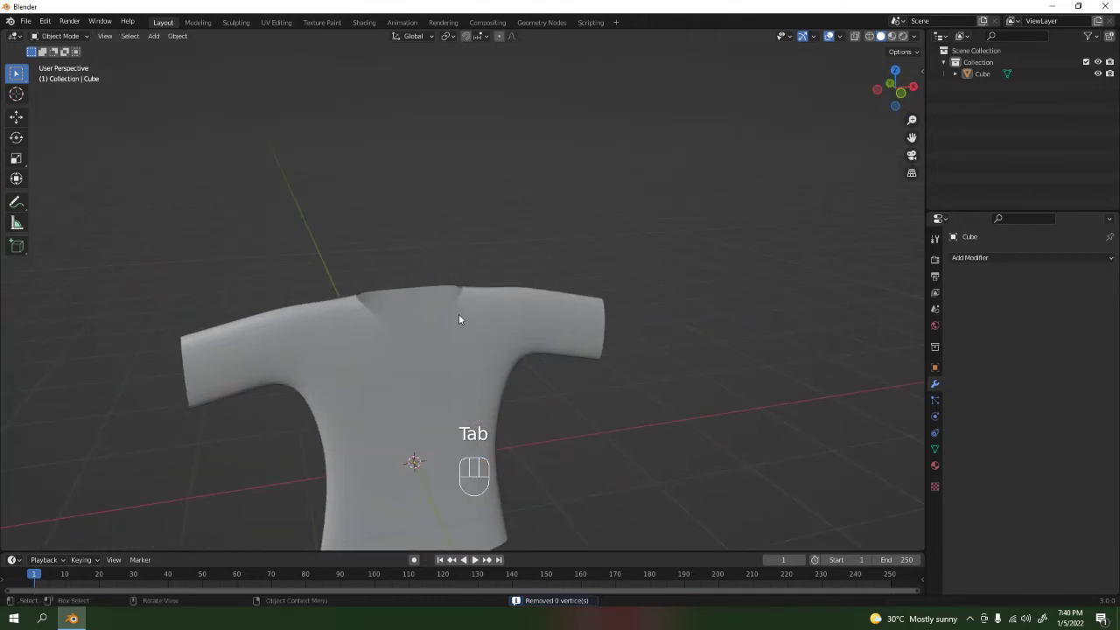
pyautogui.click(459, 317)
pyautogui.rightClick(459, 316)
pyautogui.click(458, 316)
pyautogui.moveTo(458, 316); pyautogui.dragTo(452, 258, button='middle')
pyautogui.click(555, 215)
pyautogui.click(1075, 256)
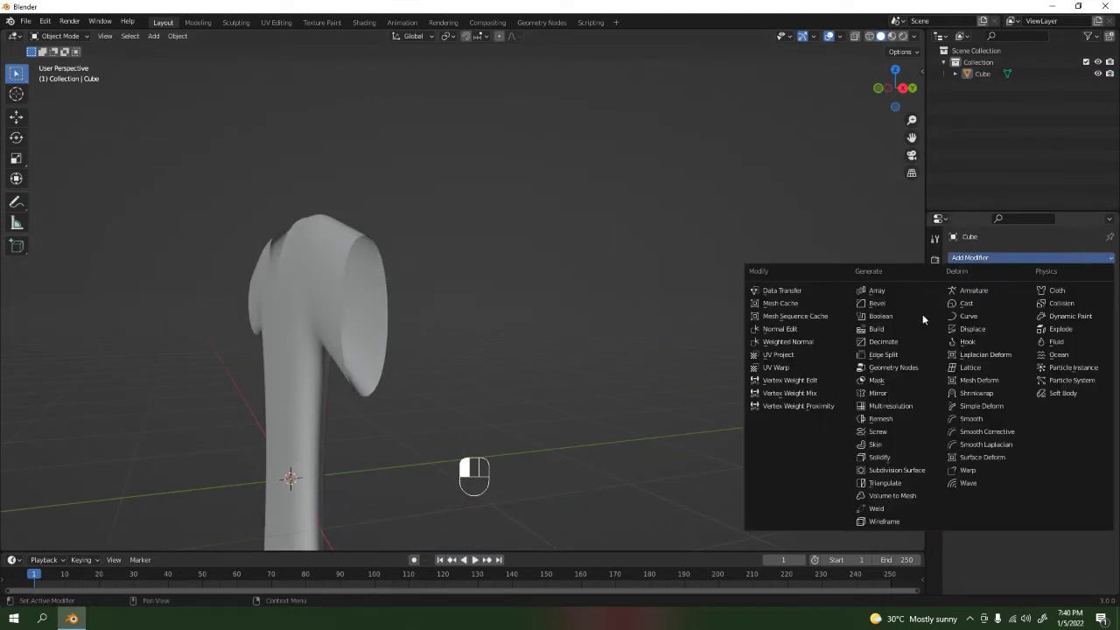
pyautogui.click(815, 460)
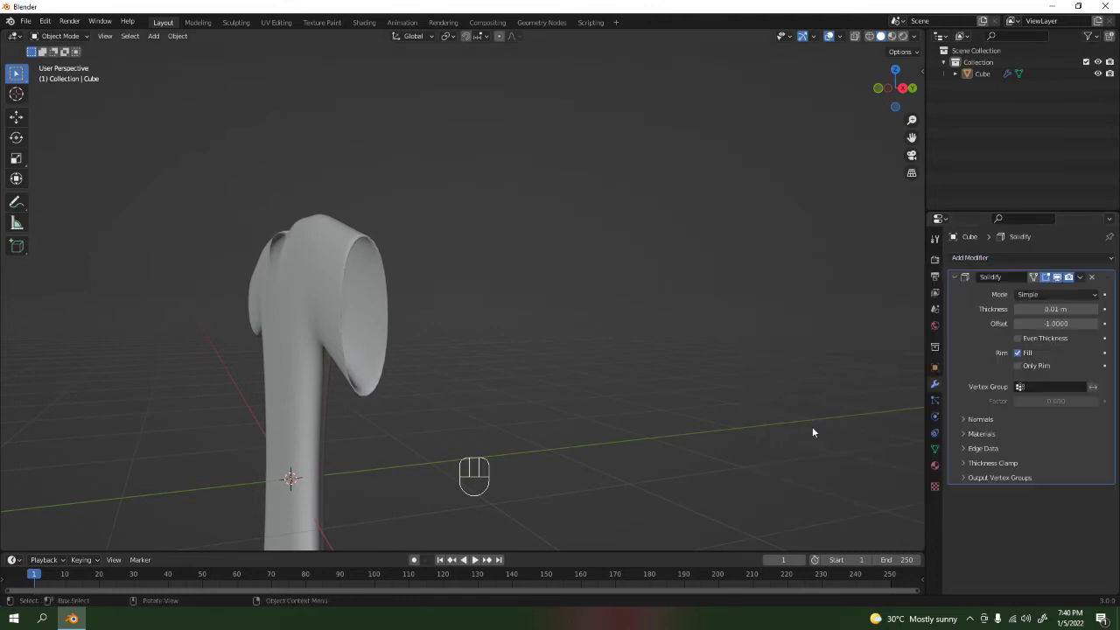
pyautogui.click(1096, 310)
pyautogui.moveTo(569, 315); pyautogui.dragTo(478, 312, button='middle')
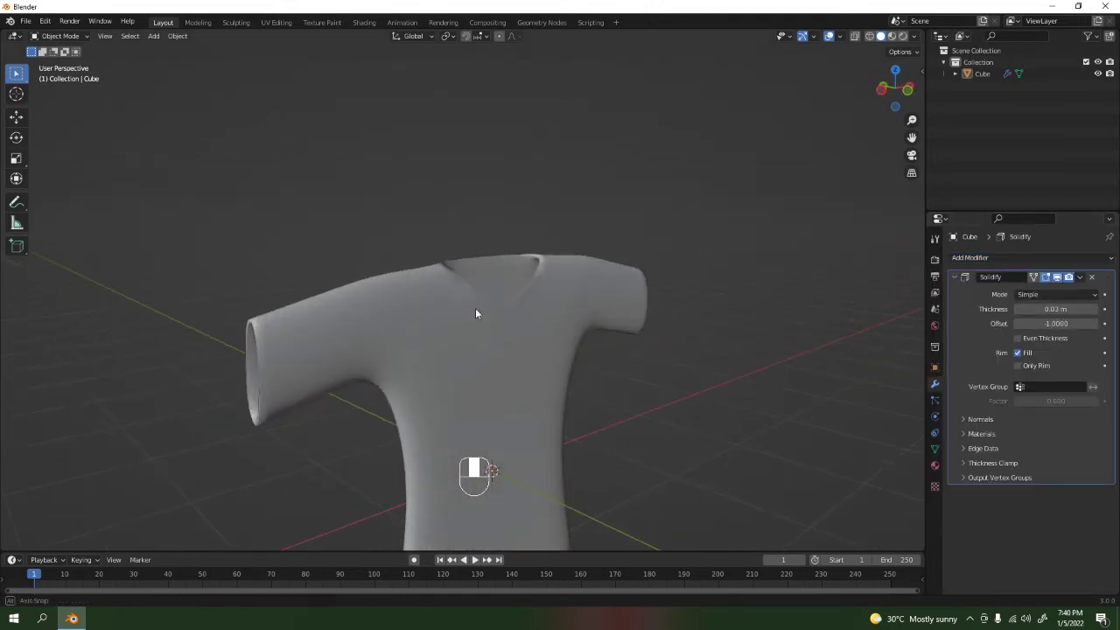
# Step: Enable Auto Smooth for the shirt mesh's normals at a 30° angle
pyautogui.click(934, 368)
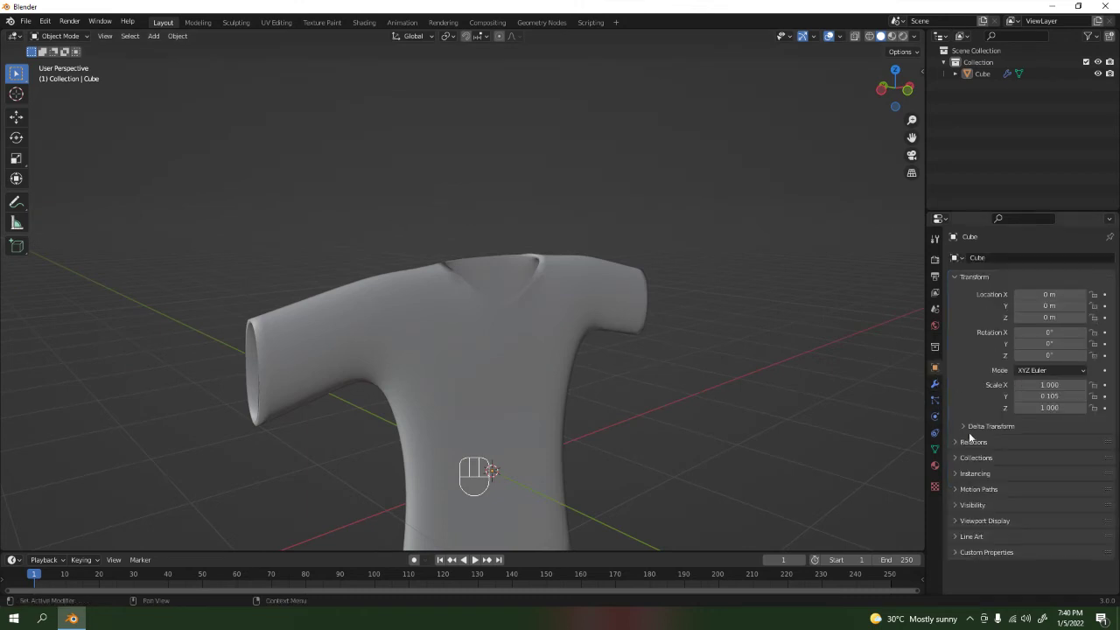
pyautogui.click(961, 506)
pyautogui.click(966, 505)
pyautogui.click(934, 449)
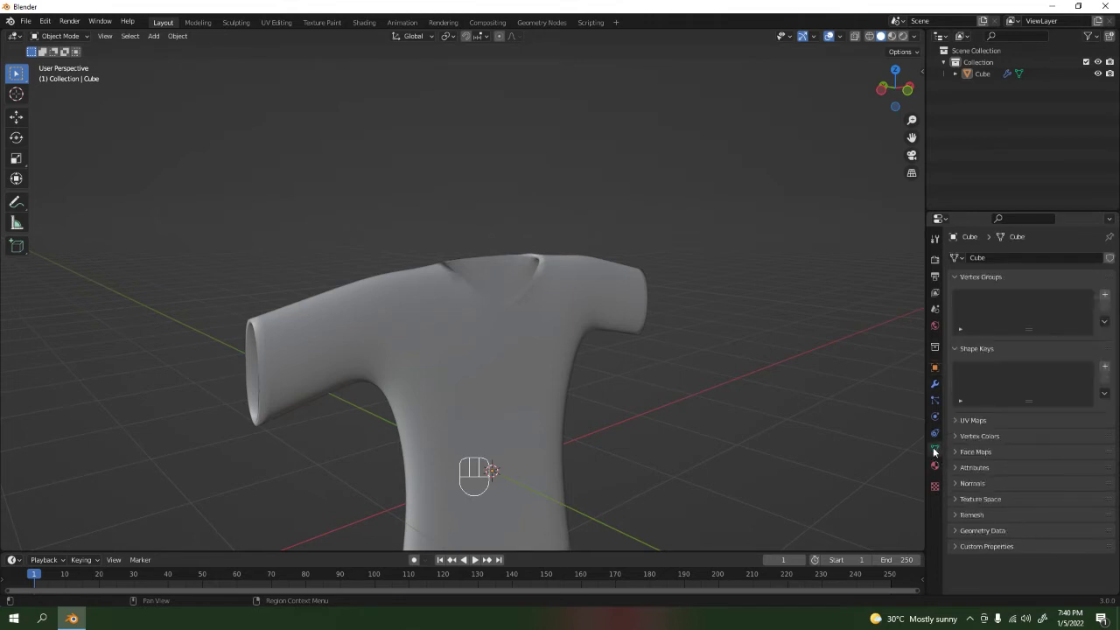
pyautogui.click(972, 486)
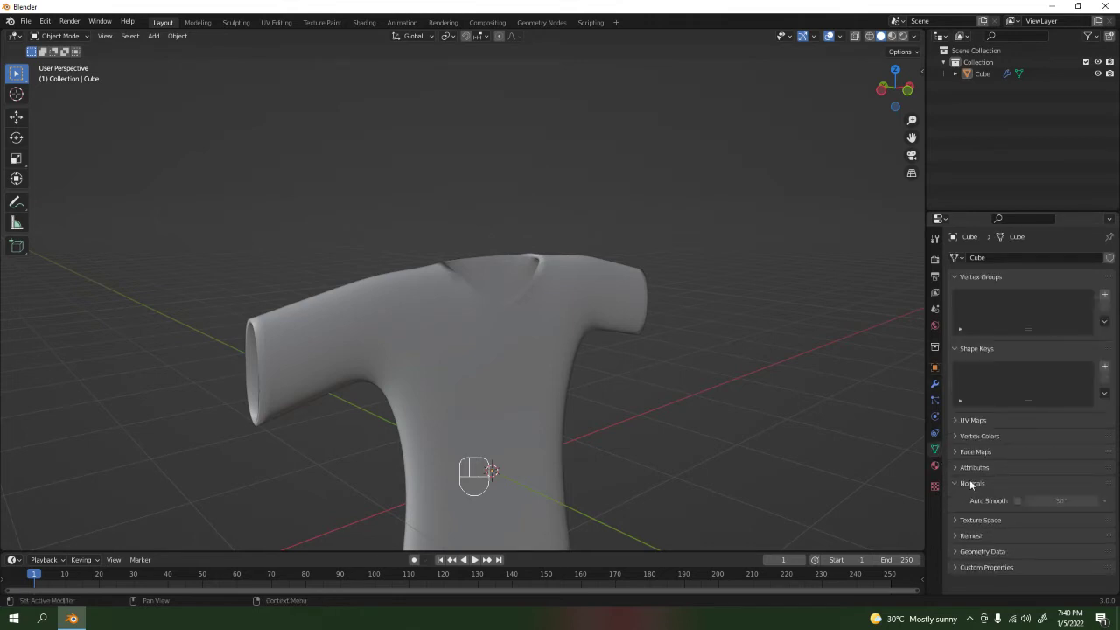
pyautogui.scroll(6, 501, 309)
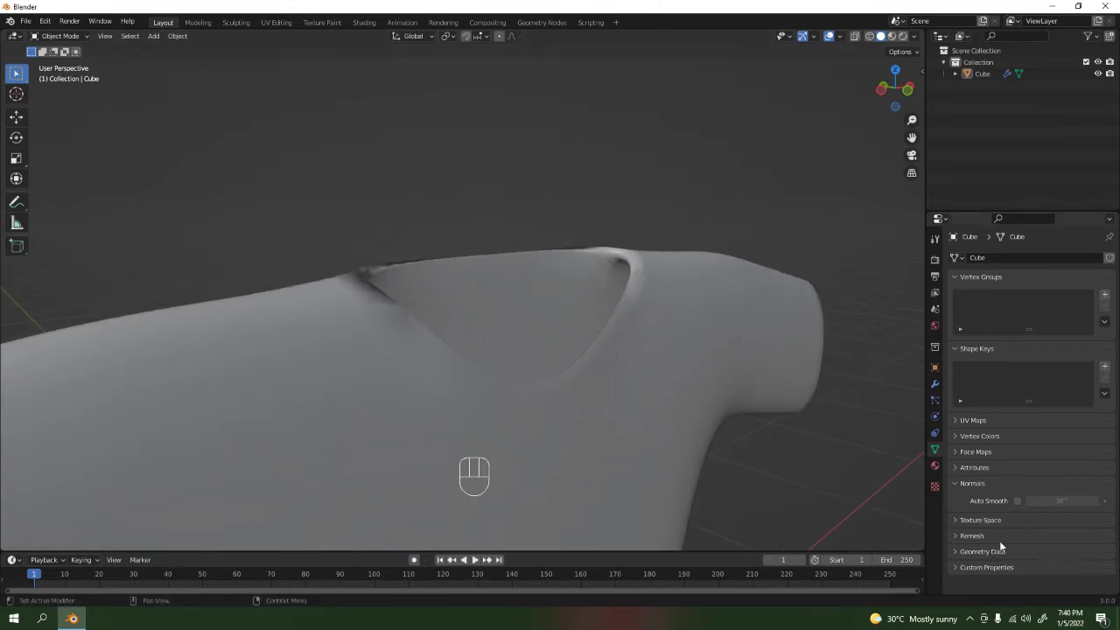
pyautogui.click(1016, 500)
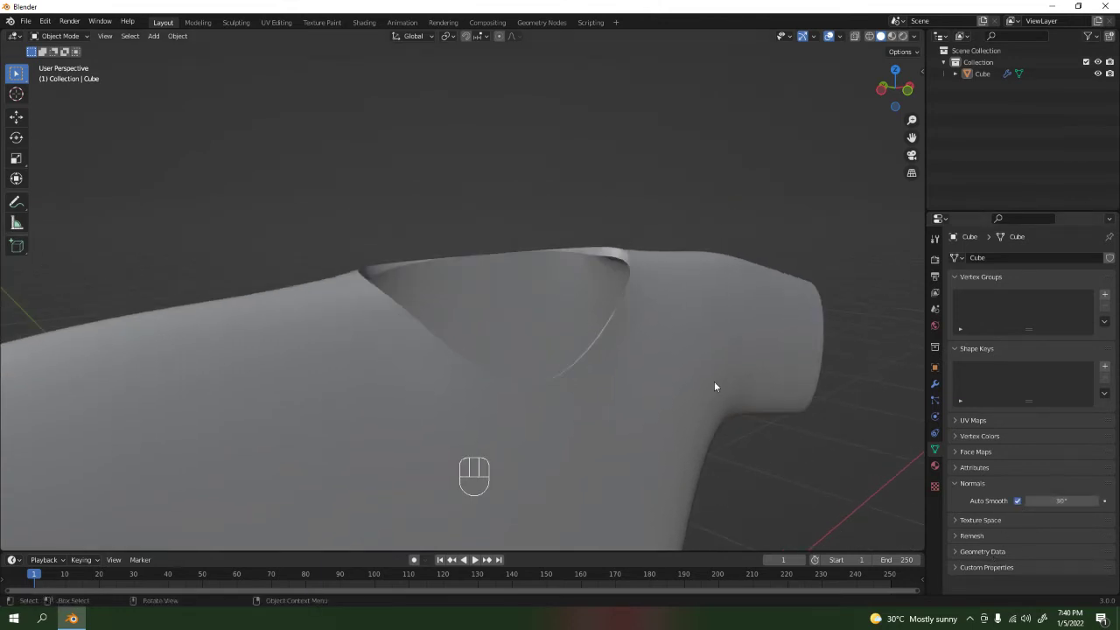
pyautogui.moveTo(714, 386); pyautogui.dragTo(480, 371, button='middle')
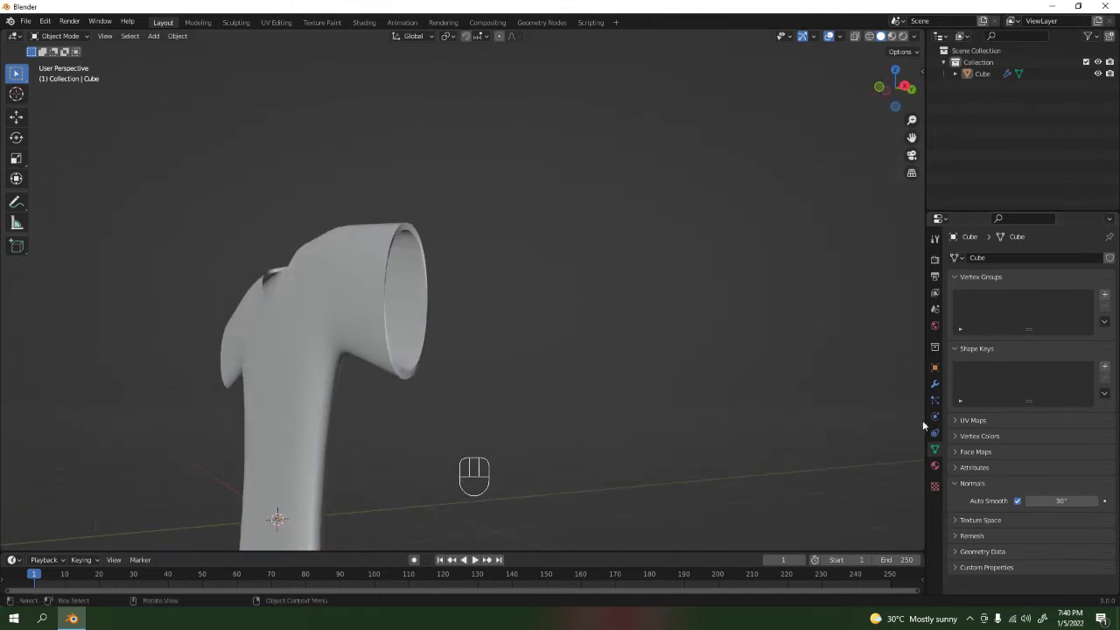
# Step: Set the shirt's Solidify thickness to 0.01 m and apply the modifier
pyautogui.click(934, 386)
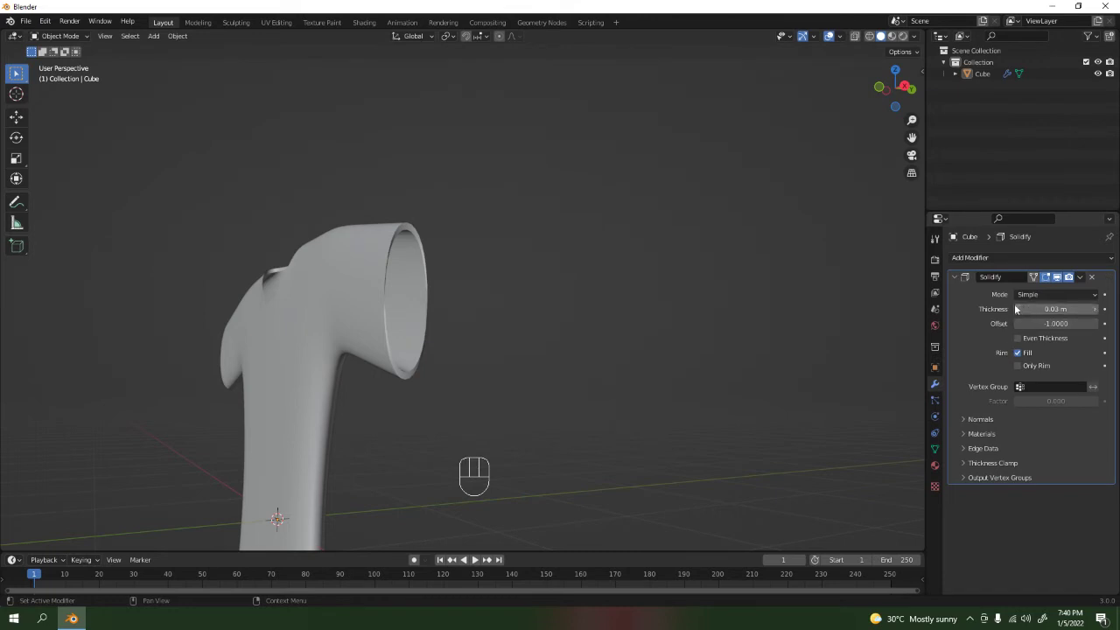
pyautogui.click(1016, 309)
pyautogui.moveTo(520, 374); pyautogui.dragTo(515, 425, button='middle')
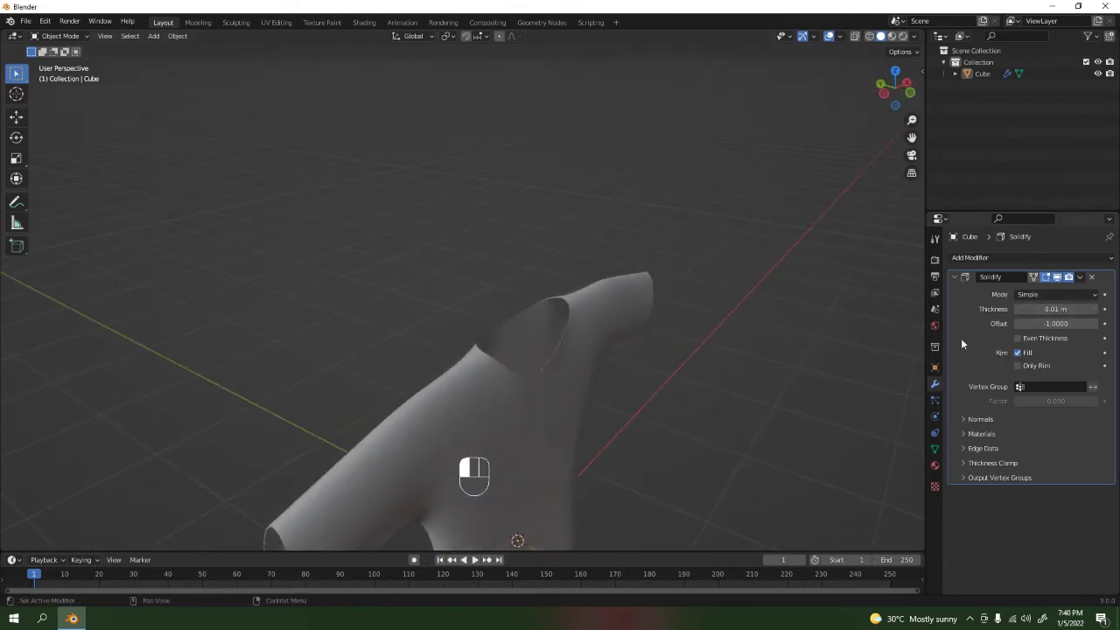
pyautogui.hotkey('ctrl', 'a')
pyautogui.moveTo(612, 338); pyautogui.dragTo(583, 287, button='middle')
pyautogui.press('Tab')
pyautogui.press('Tab')
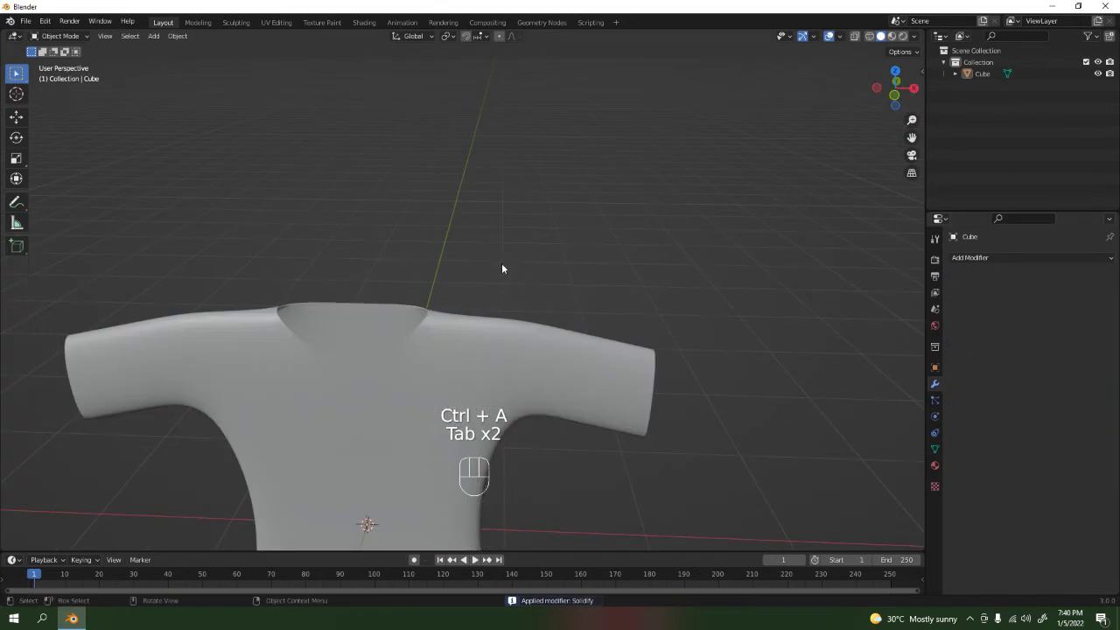
# Step: Switch to the Shading workspace and select the shirt for material editing
pyautogui.moveTo(402, 270); pyautogui.dragTo(394, 44, button='middle')
pyautogui.click(363, 22)
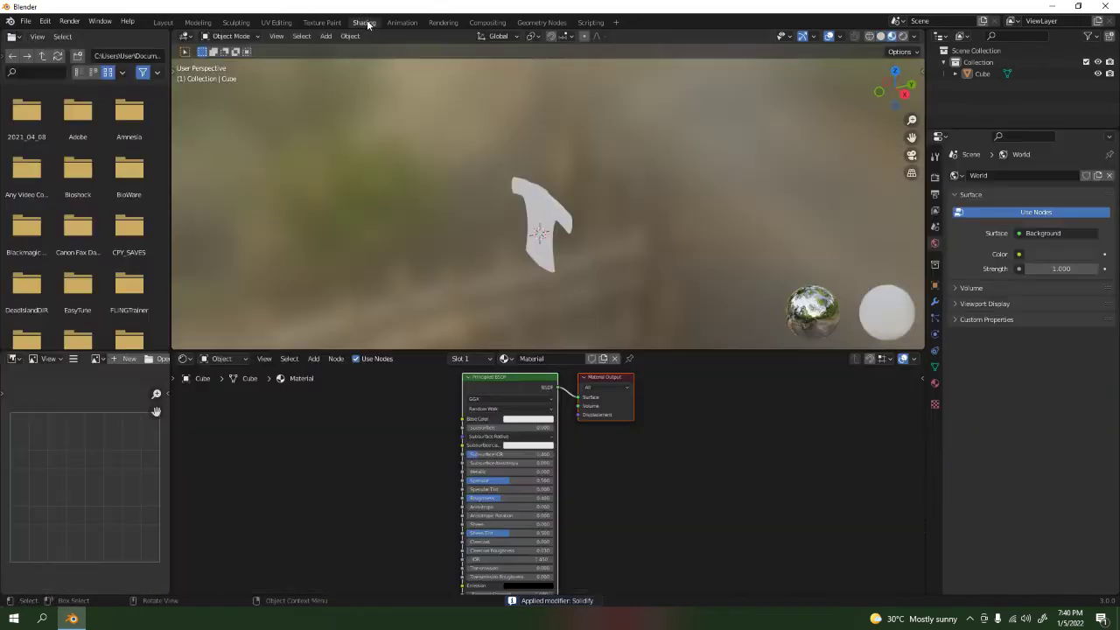
pyautogui.moveTo(466, 249)
pyautogui.mouseDown(button='middle')
pyautogui.moveTo(660, 195)
pyautogui.moveTo(635, 185)
pyautogui.moveTo(542, 297)
pyautogui.mouseUp(button='middle')
pyautogui.click(532, 337)
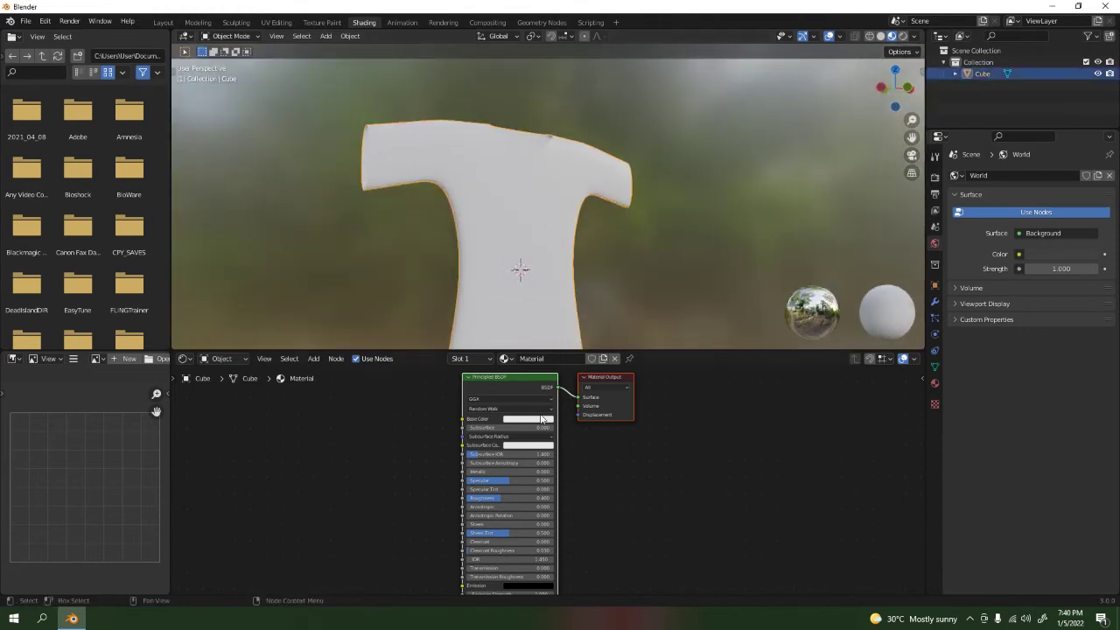
# Step: Add a ColorRamp node to the shirt's material and connect its Color output to the Principled BSDF's Base Color
pyautogui.hotkey('shift', 'a')
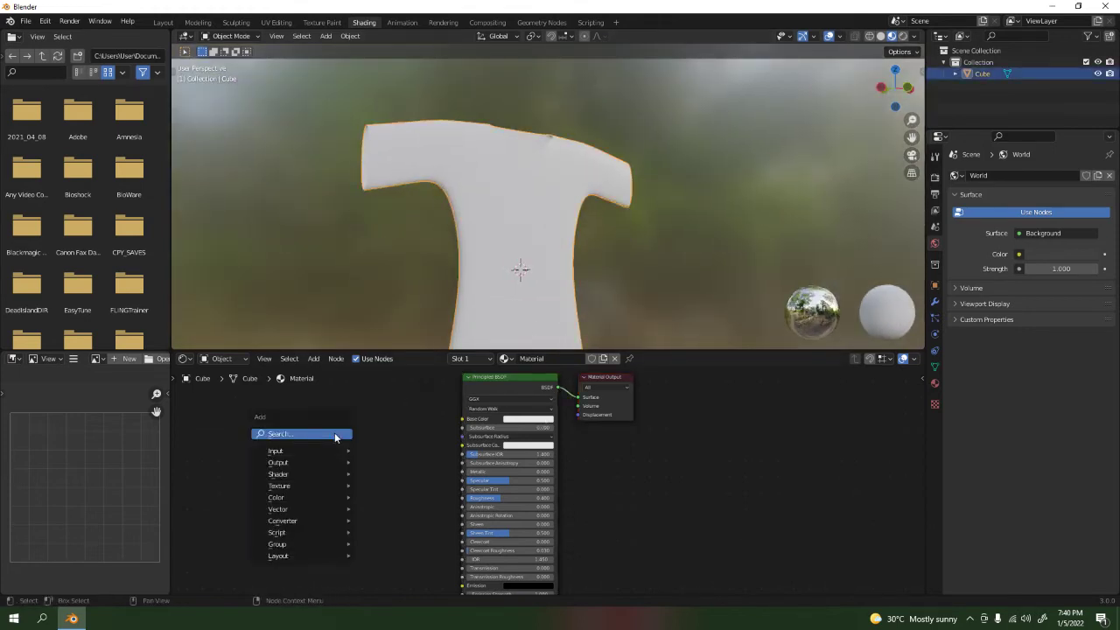
pyautogui.moveTo(317, 477)
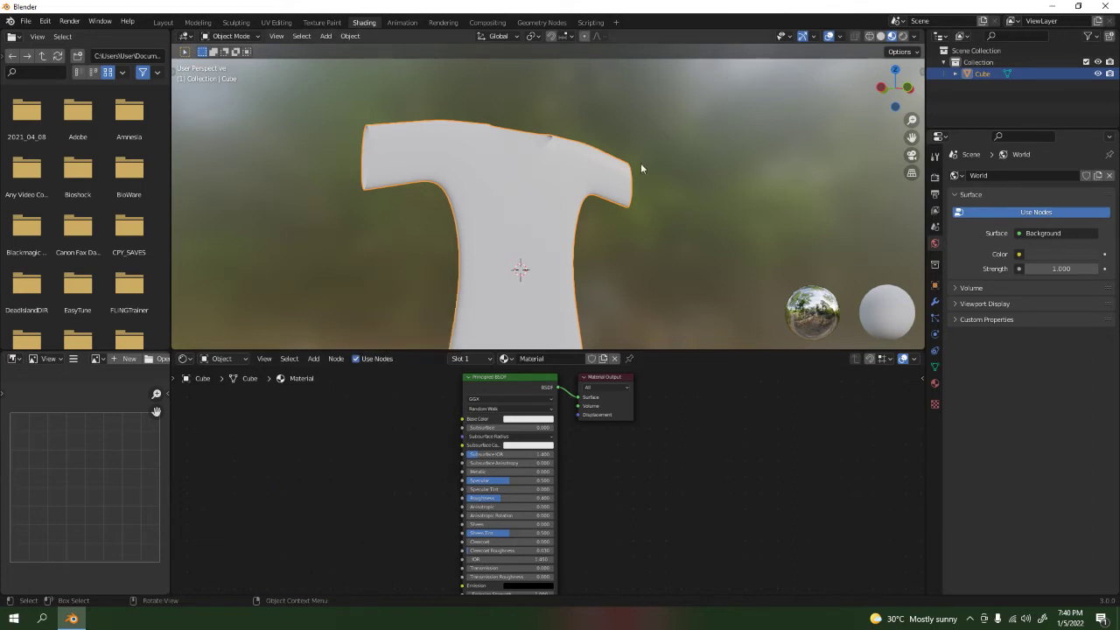
pyautogui.hotkey('shift', 'a')
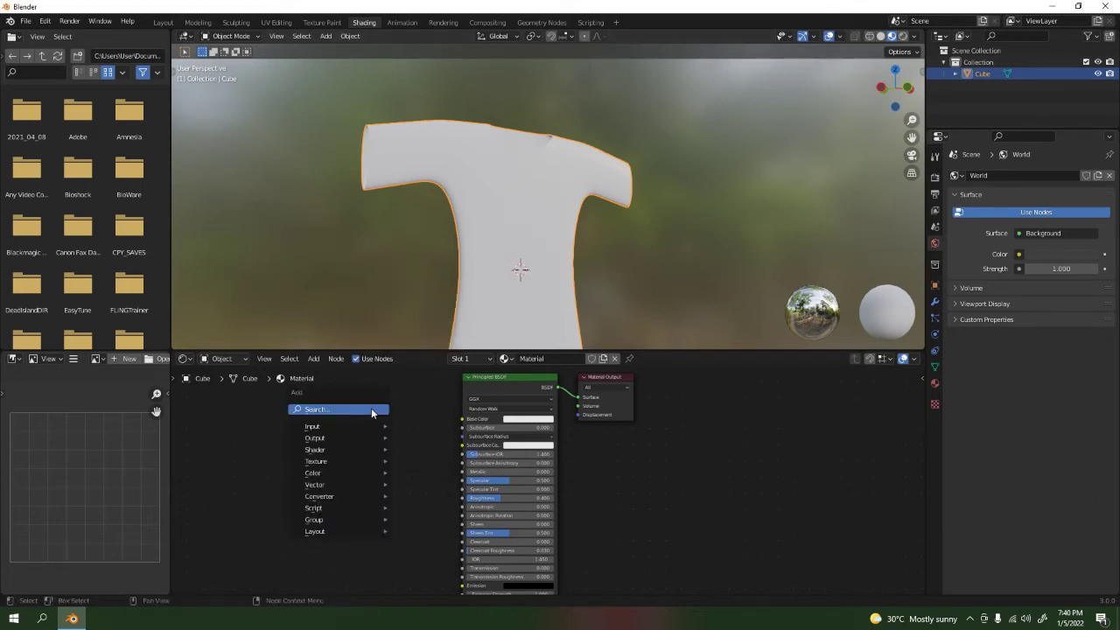
pyautogui.moveTo(342, 497)
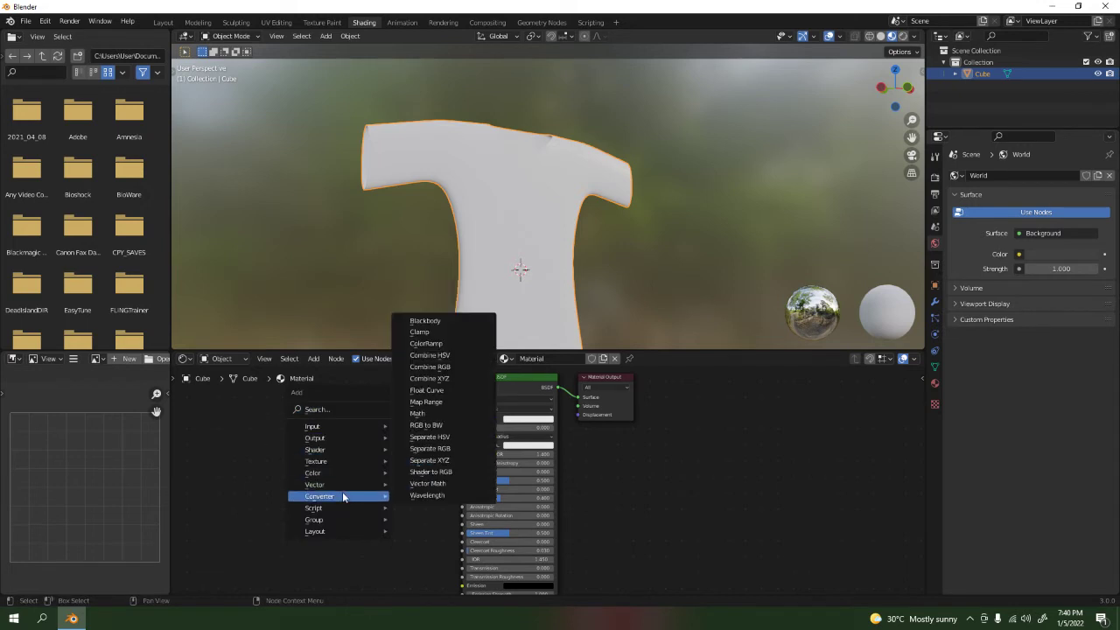
pyautogui.click(426, 343)
pyautogui.click(395, 443)
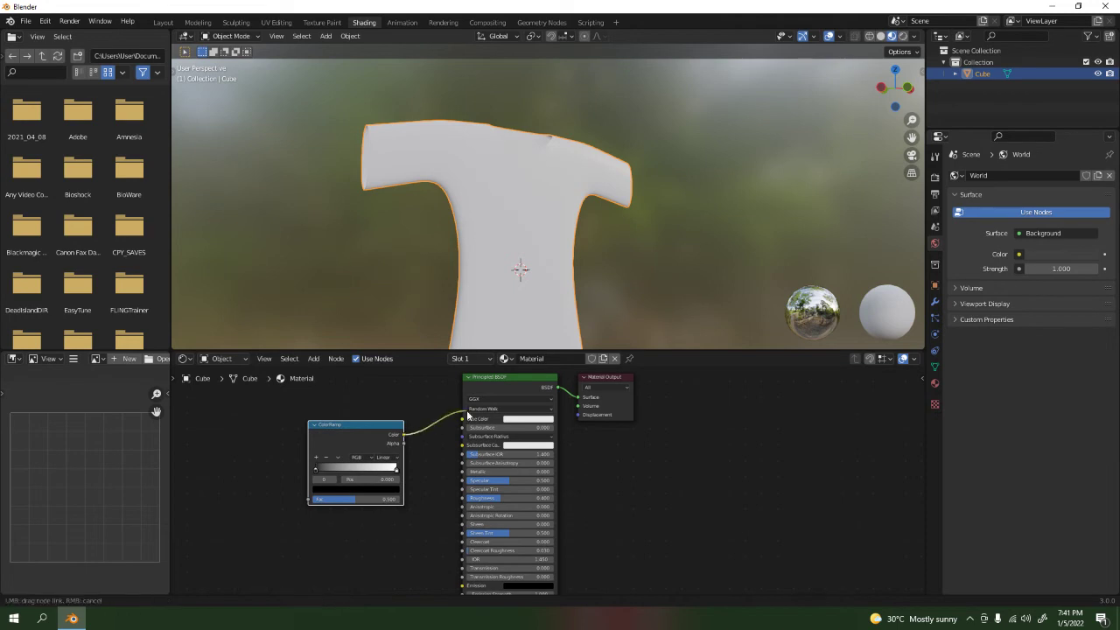
pyautogui.moveTo(460, 416); pyautogui.dragTo(462, 419)
# Step: Add a Noise Texture node before the ColorRamp and connect its Fac output to the ColorRamp's Fac input
pyautogui.moveTo(333, 441); pyautogui.dragTo(636, 455, button='middle')
pyautogui.scroll(2, 537, 446)
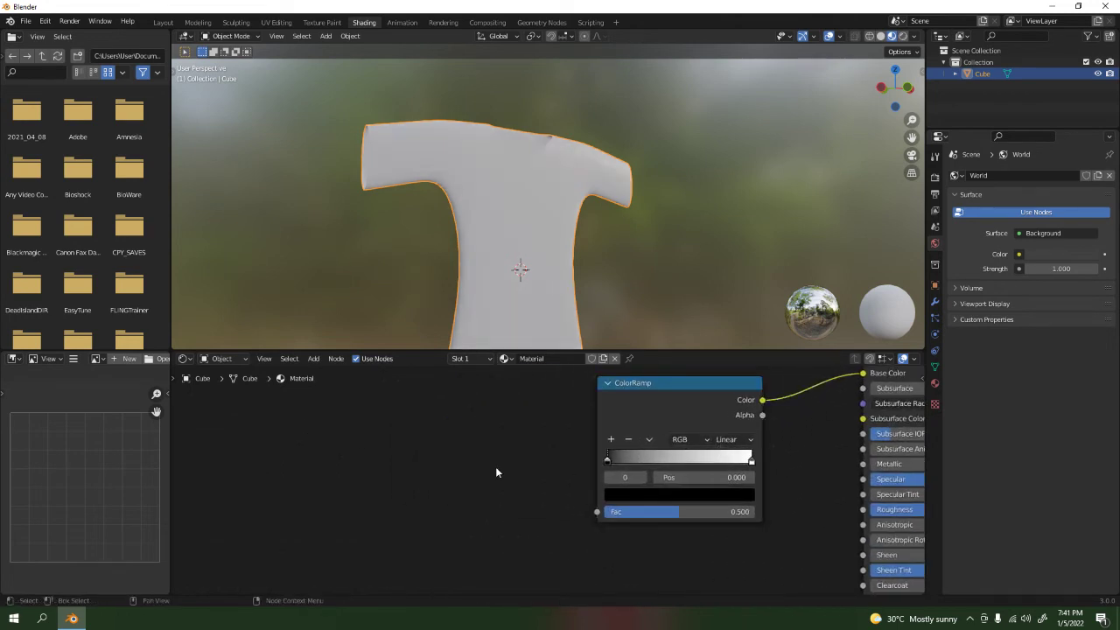
pyautogui.hotkey('shift', 'a')
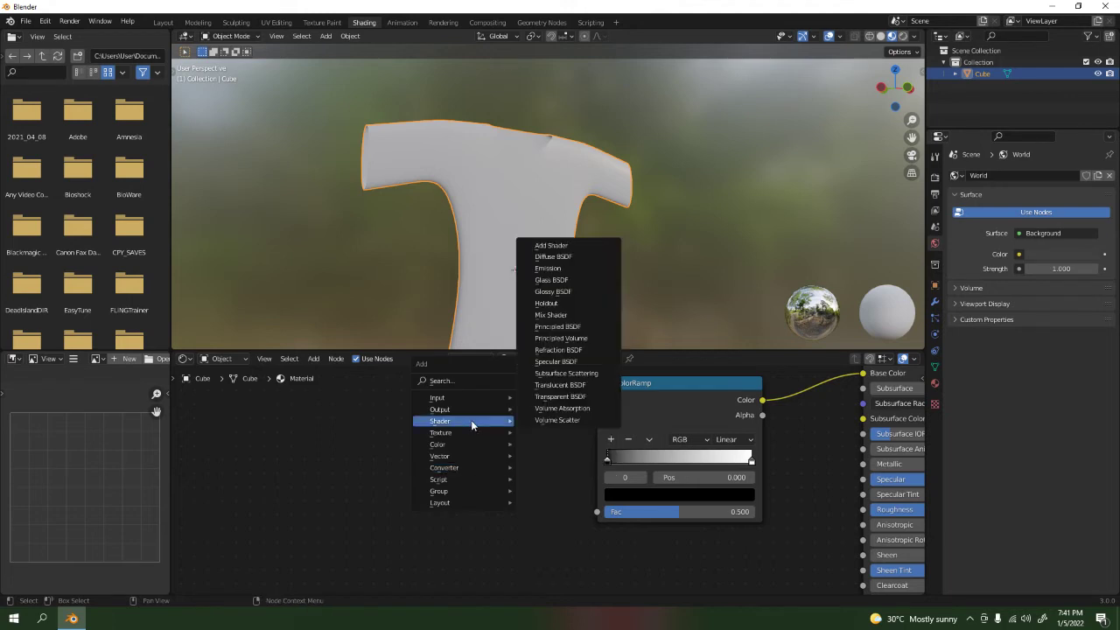
pyautogui.moveTo(479, 456)
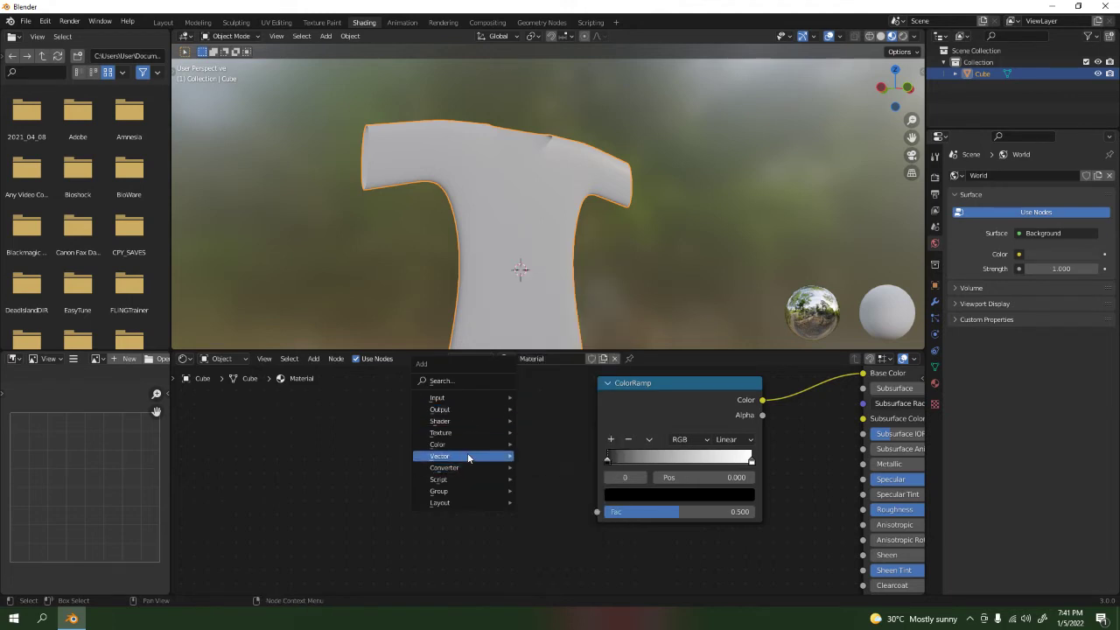
pyautogui.moveTo(485, 432)
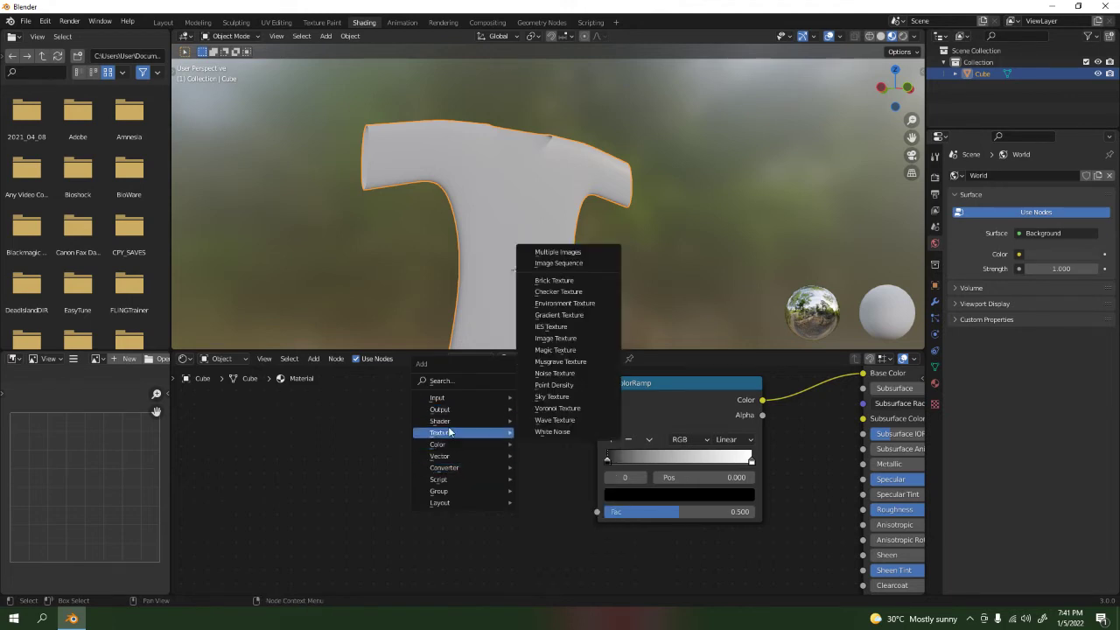
pyautogui.click(579, 377)
pyautogui.click(450, 457)
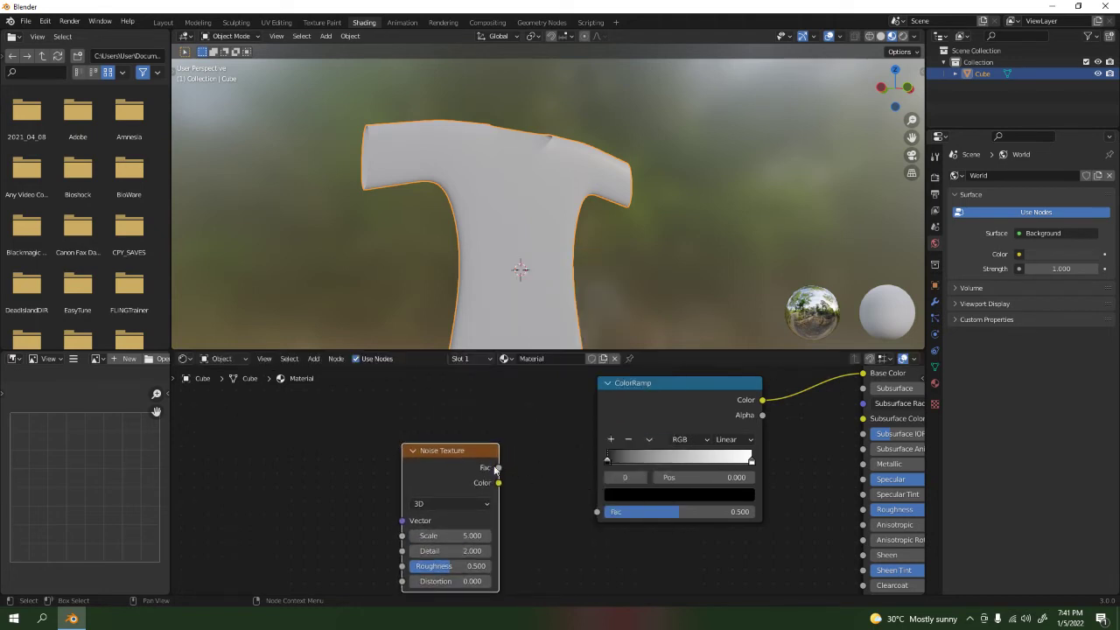
pyautogui.moveTo(497, 468); pyautogui.dragTo(595, 510)
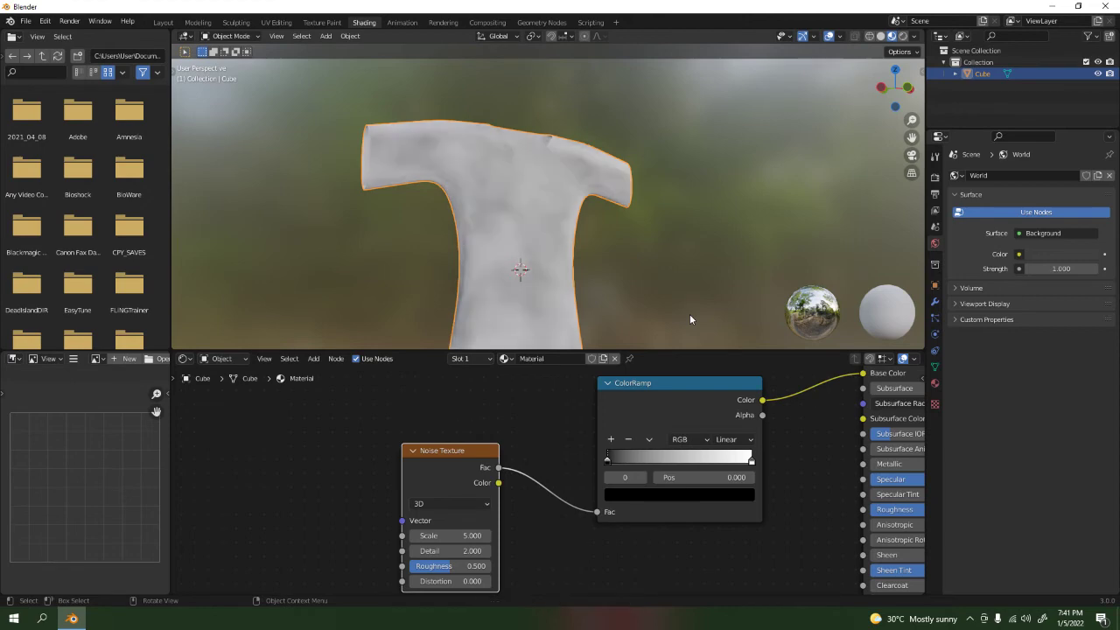
# Step: Set the Principled BSDF's Roughness to 1.000 and its Specular to 0.073
pyautogui.moveTo(690, 317); pyautogui.dragTo(607, 158, button='middle')
pyautogui.scroll(5, 829, 440)
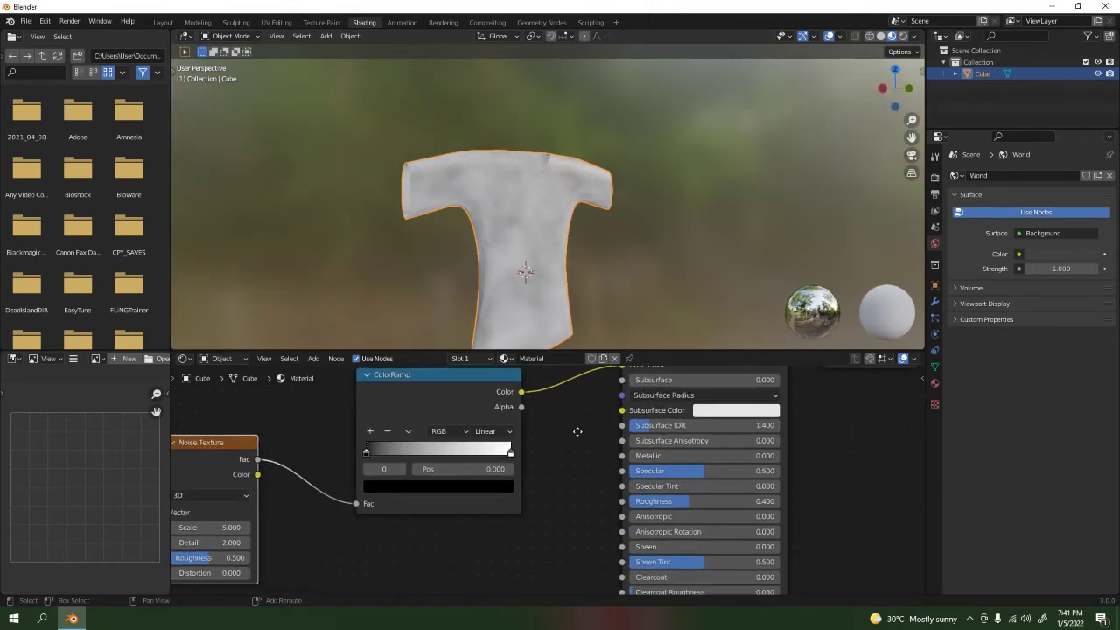
pyautogui.scroll(1, 570, 530)
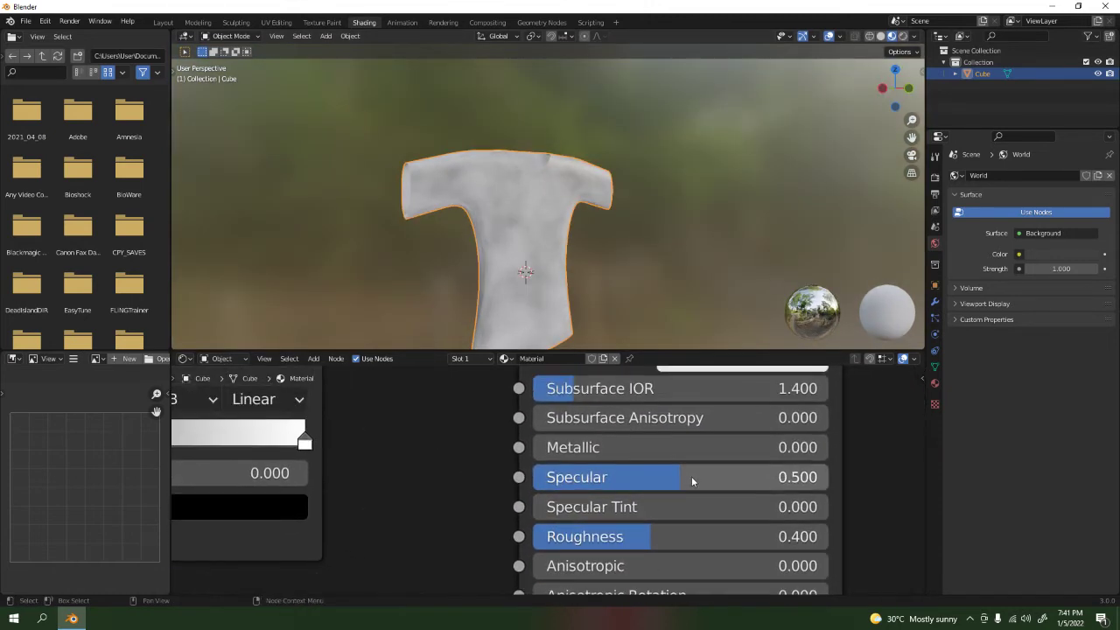
pyautogui.moveTo(691, 536); pyautogui.dragTo(828, 536)
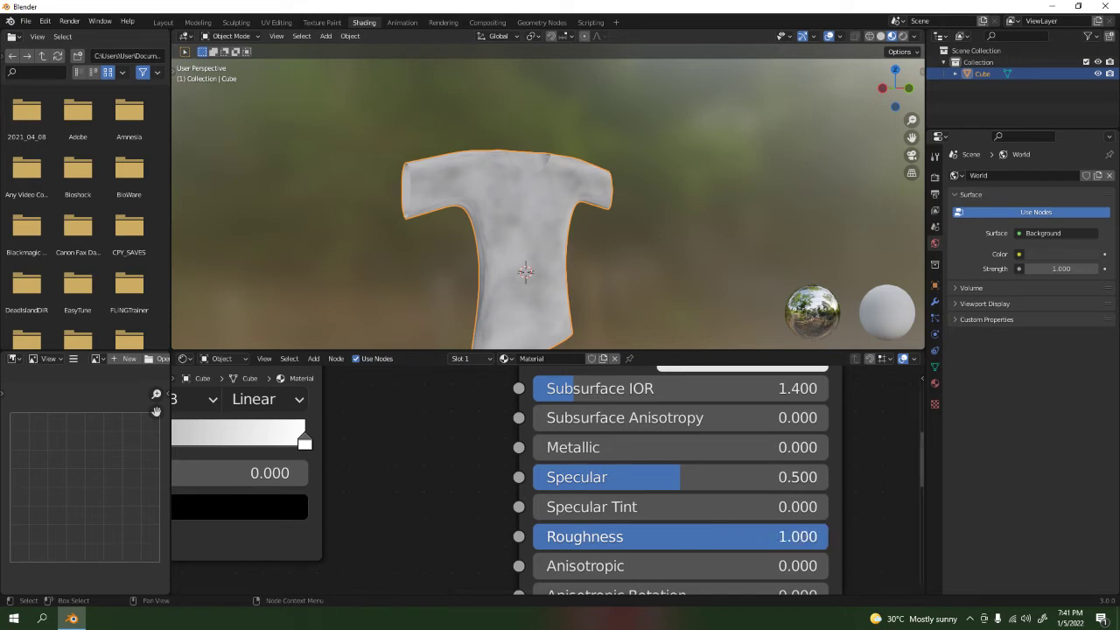
pyautogui.moveTo(692, 481); pyautogui.dragTo(554, 480)
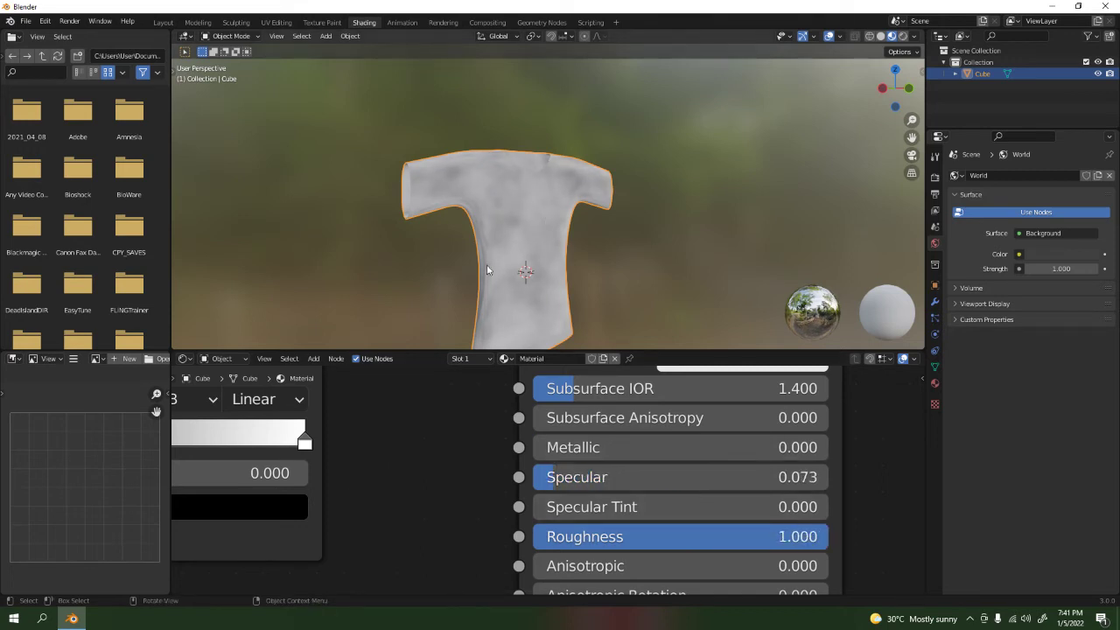
pyautogui.moveTo(487, 270); pyautogui.dragTo(464, 292, button='middle')
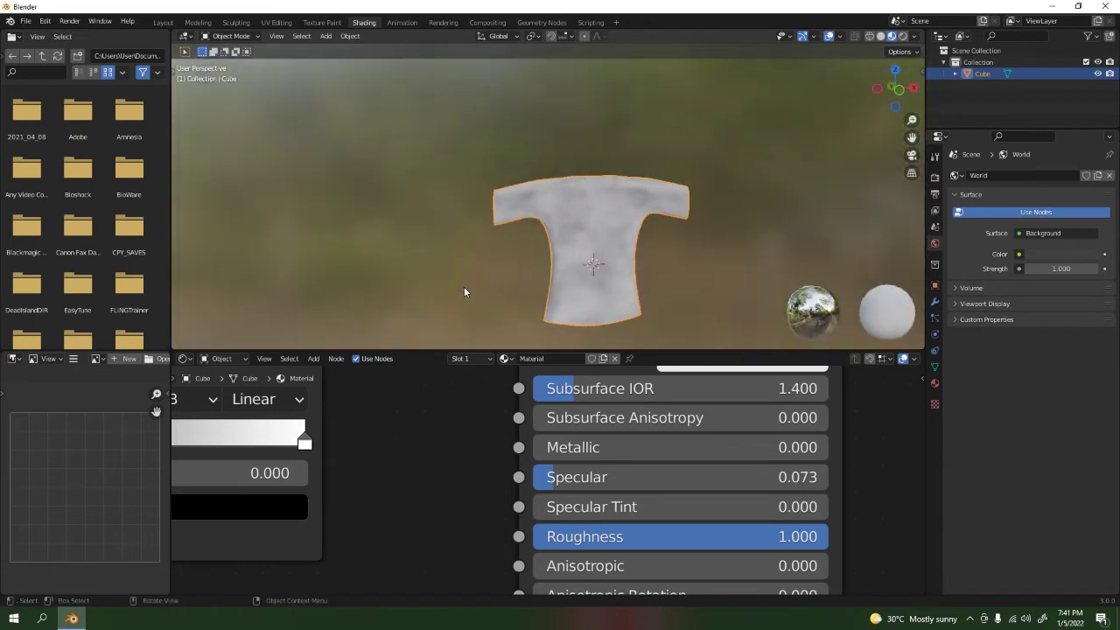
# Step: Raise the Noise Texture node's Roughness to 0.975 and inspect the pattern up close on the shirt's sleeve
pyautogui.moveTo(359, 442); pyautogui.dragTo(749, 471, button='middle')
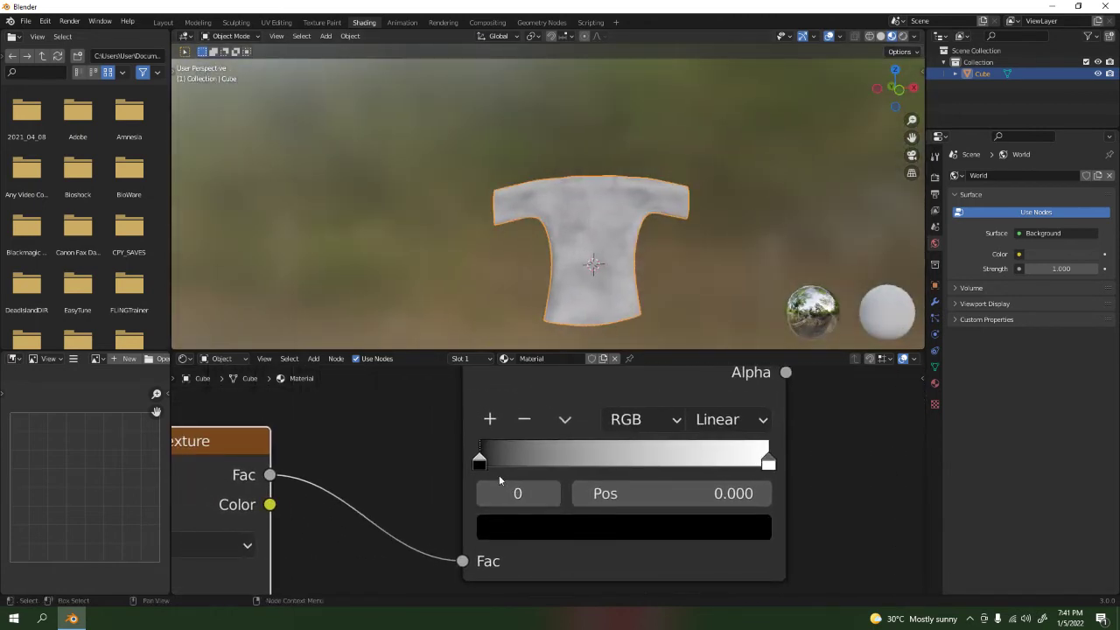
pyautogui.moveTo(498, 475); pyautogui.dragTo(656, 385, button='middle')
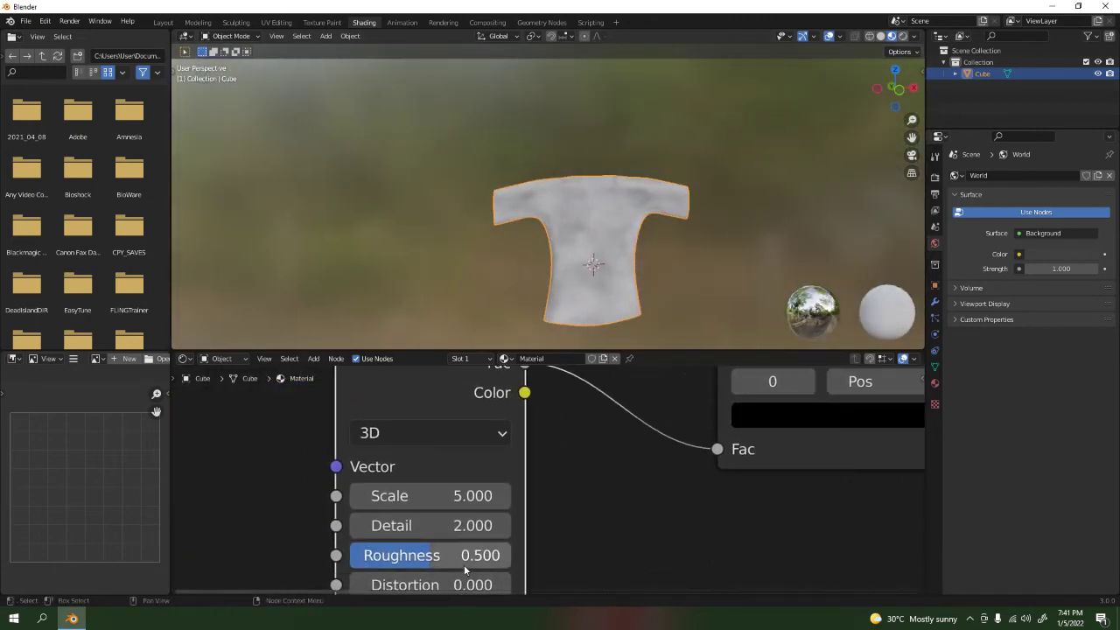
pyautogui.moveTo(465, 568); pyautogui.dragTo(500, 569)
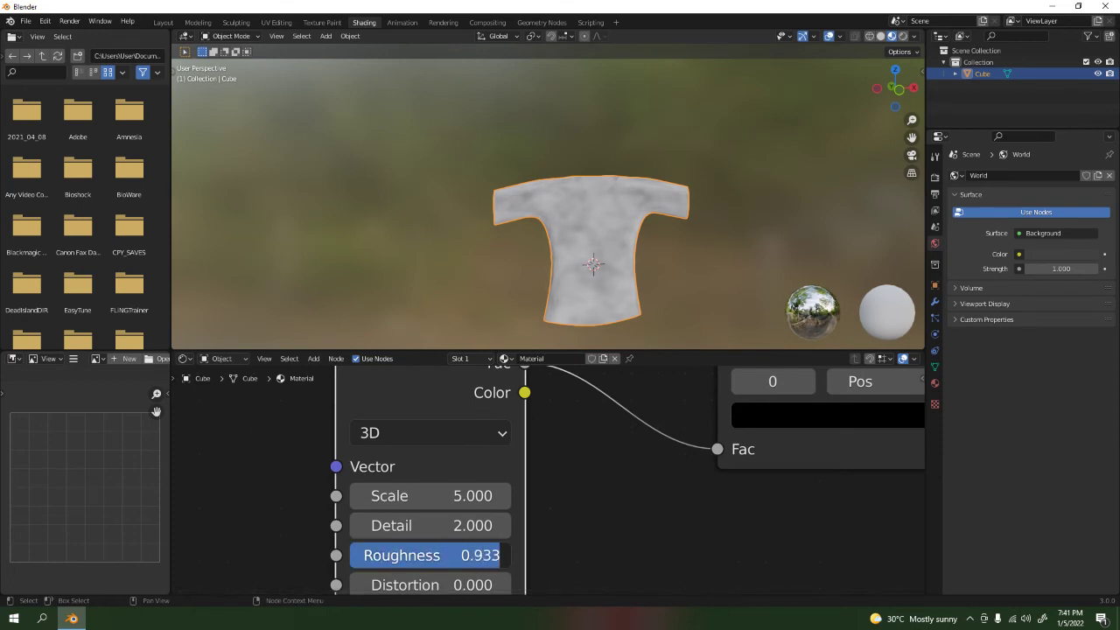
pyautogui.scroll(6, 596, 297)
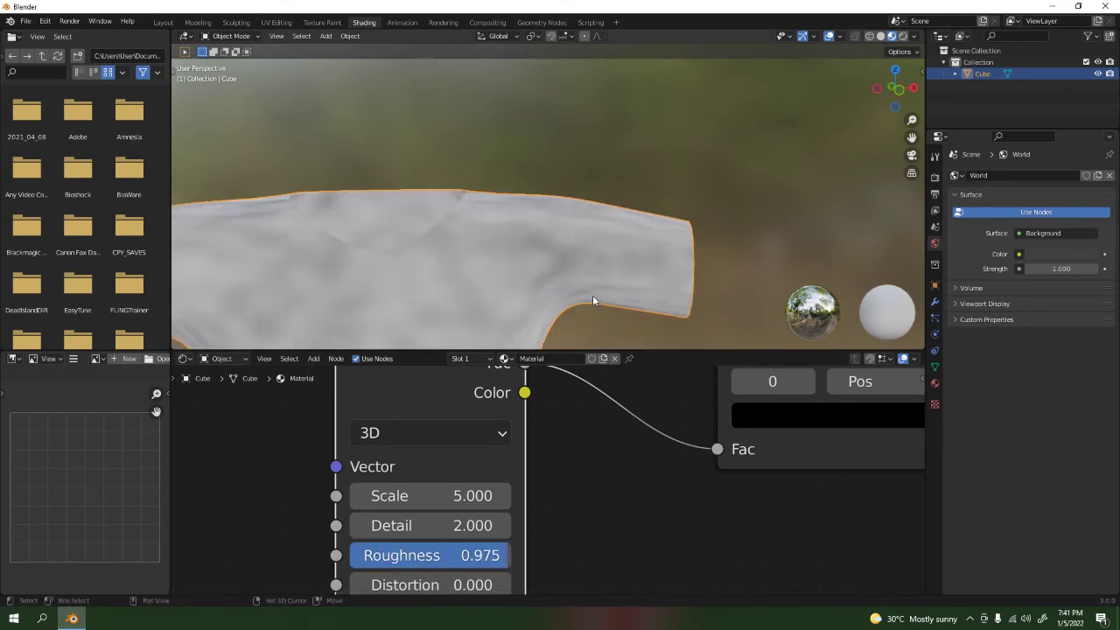
# Step: Set the Noise Texture's Detail to 9.000 and color the ColorRamp's first stop bright green with hue 0.327 and full saturation and value
pyautogui.moveTo(562, 226); pyautogui.dragTo(563, 262, button='middle')
pyautogui.moveTo(449, 526); pyautogui.dragTo(490, 525)
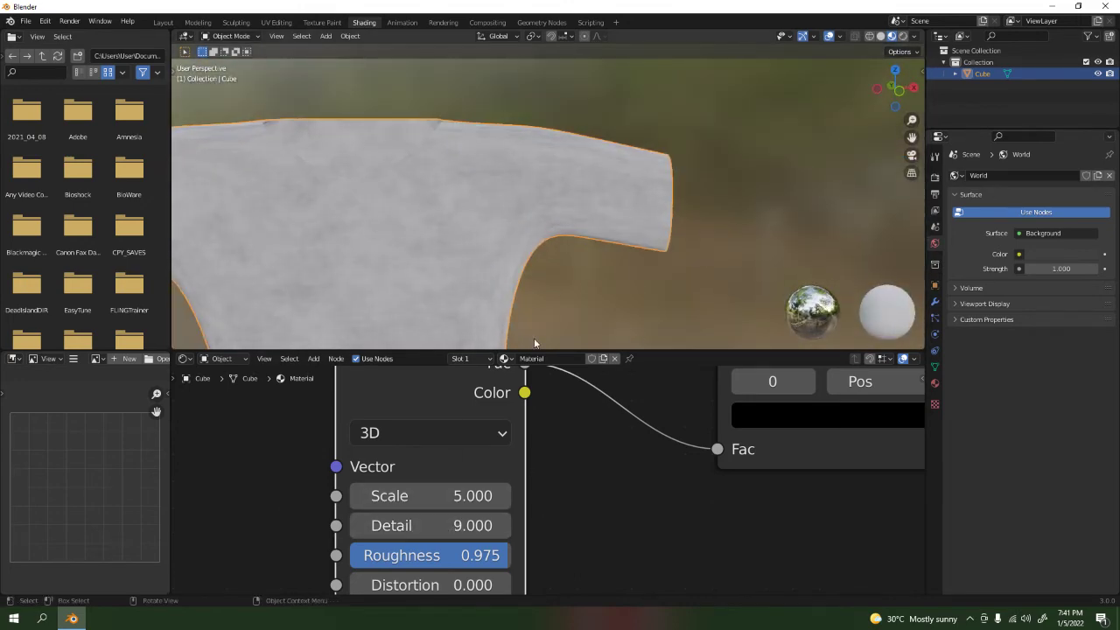
pyautogui.moveTo(795, 397); pyautogui.dragTo(695, 484, button='middle')
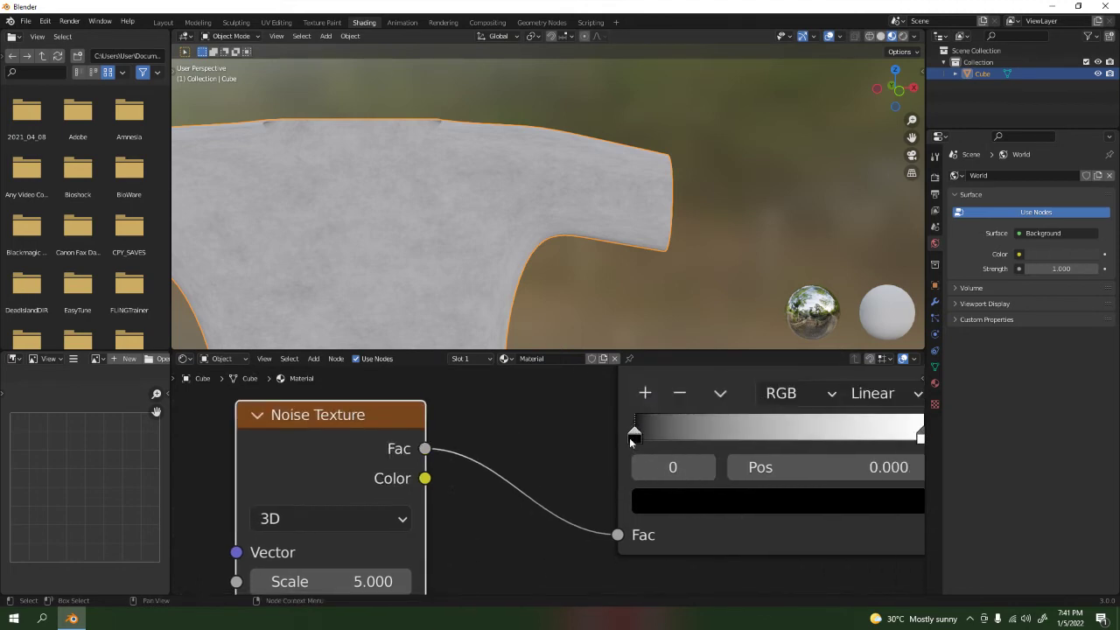
pyautogui.click(724, 509)
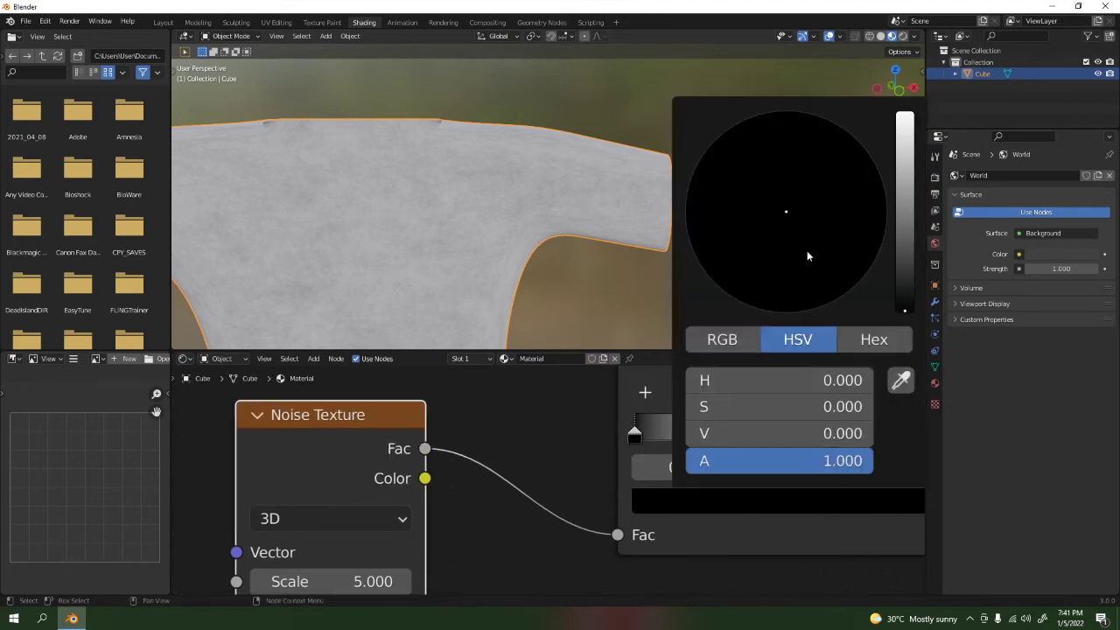
pyautogui.moveTo(905, 245); pyautogui.dragTo(905, 114)
pyautogui.click(688, 187)
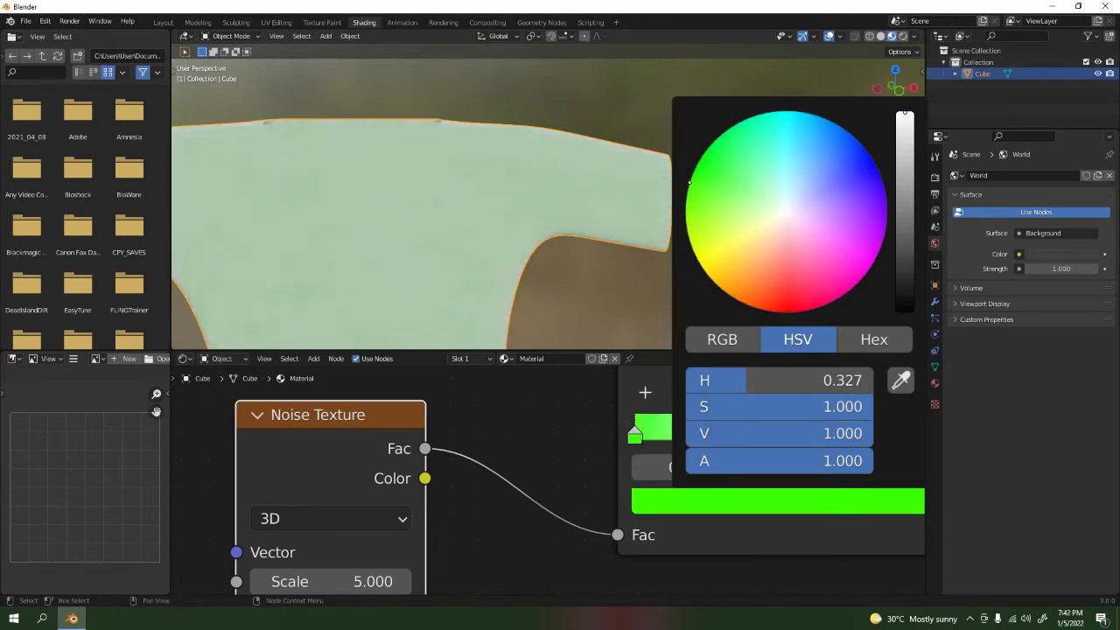
# Step: Color the ColorRamp's last stop, at position 1.000, dark green
pyautogui.moveTo(607, 417); pyautogui.dragTo(527, 418, button='middle')
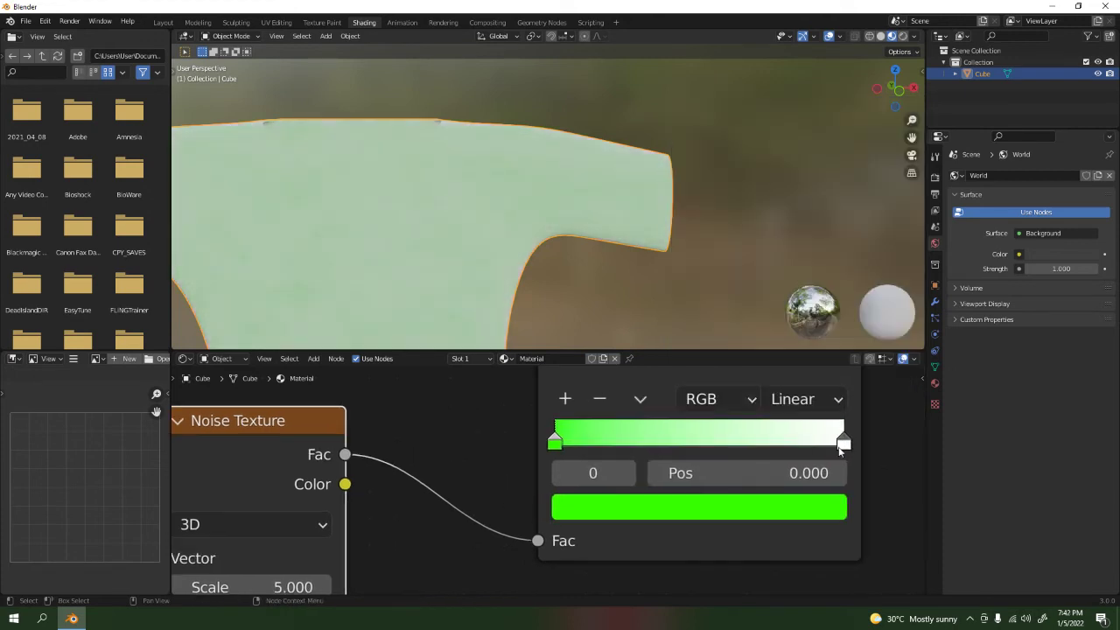
pyautogui.click(841, 444)
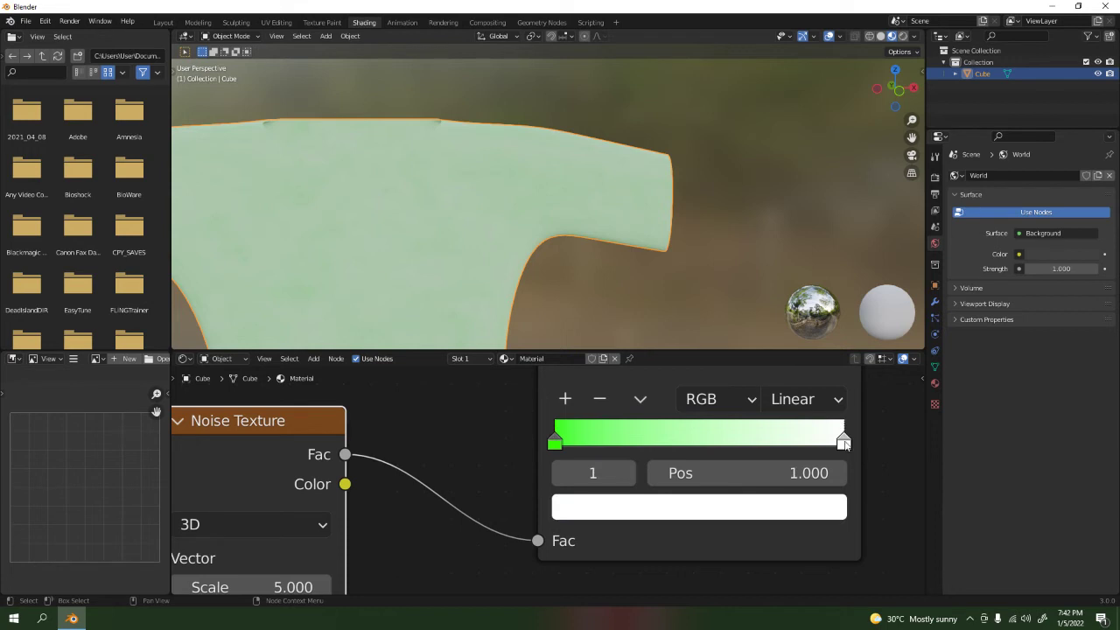
pyautogui.click(806, 509)
pyautogui.moveTo(656, 229); pyautogui.dragTo(574, 175)
pyautogui.scroll(-17, 574, 175)
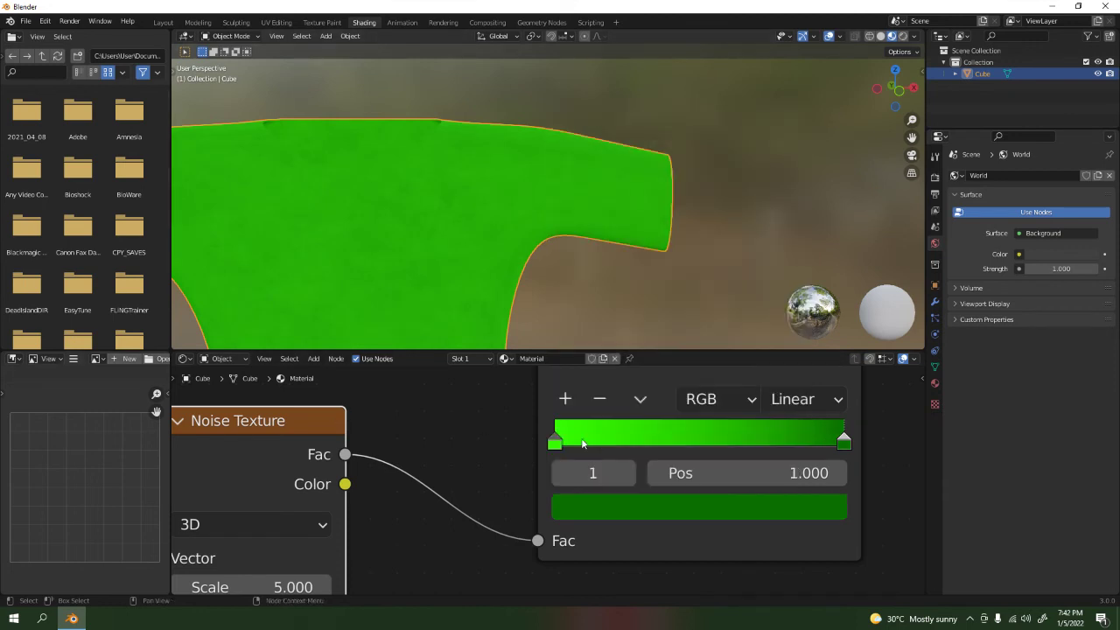
# Step: Add a stop to the ColorRamp at position 0.282 and darken its color to black
pyautogui.click(565, 399)
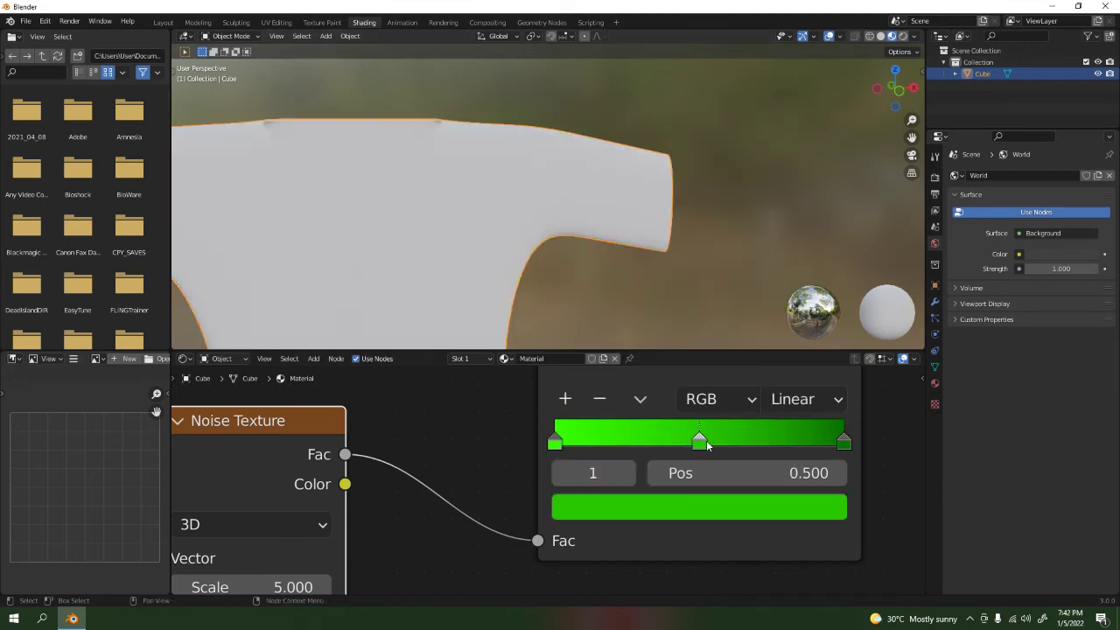
pyautogui.moveTo(701, 437); pyautogui.dragTo(643, 442)
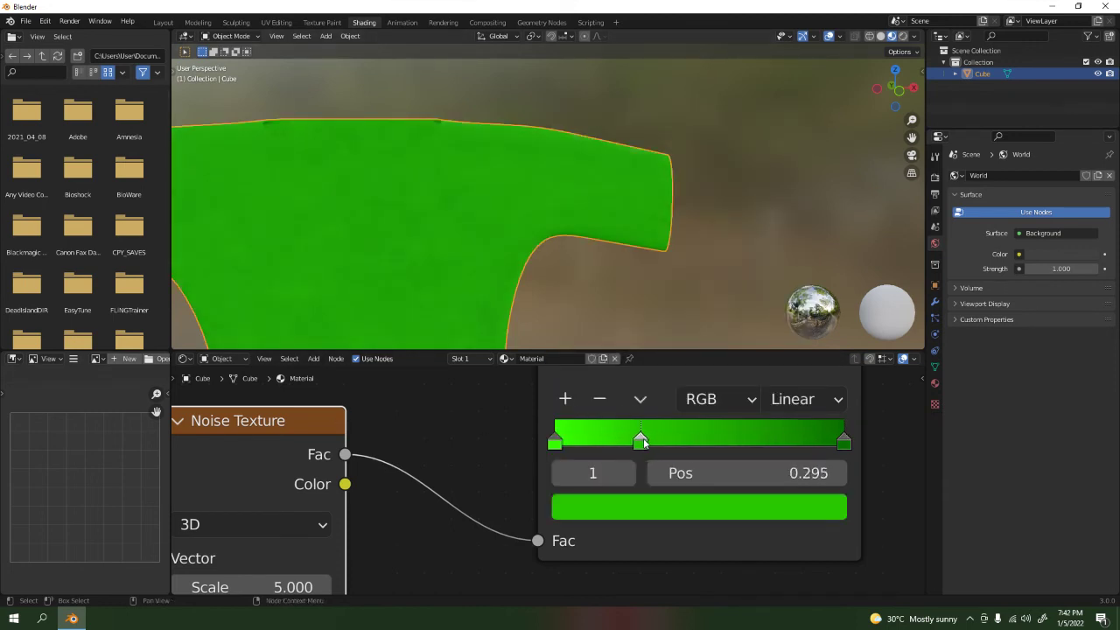
pyautogui.click(565, 399)
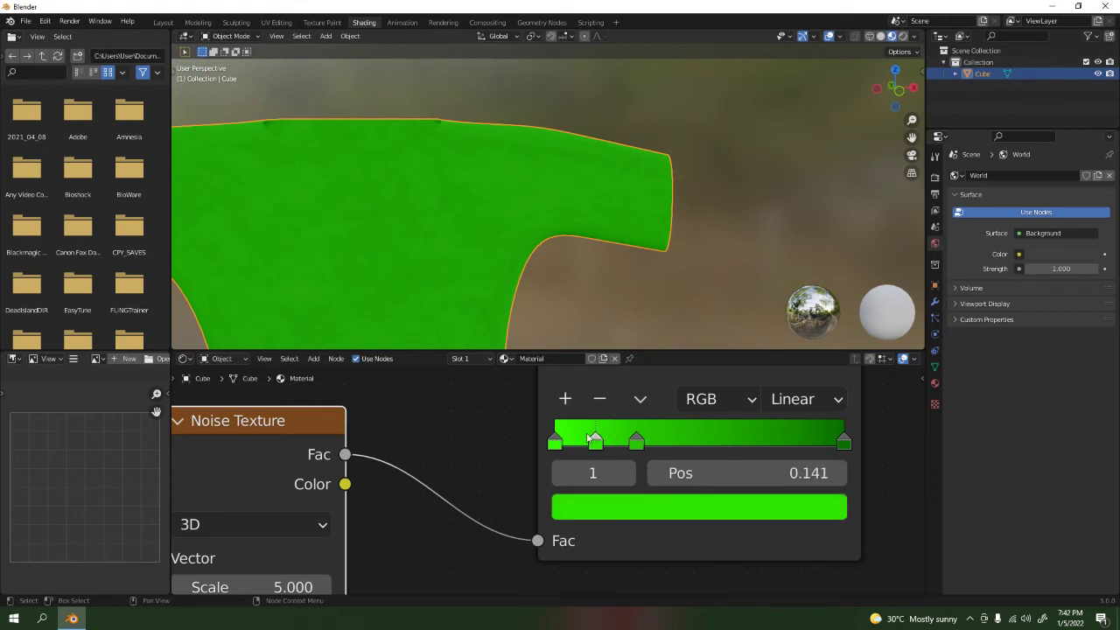
pyautogui.click(600, 398)
pyautogui.click(636, 440)
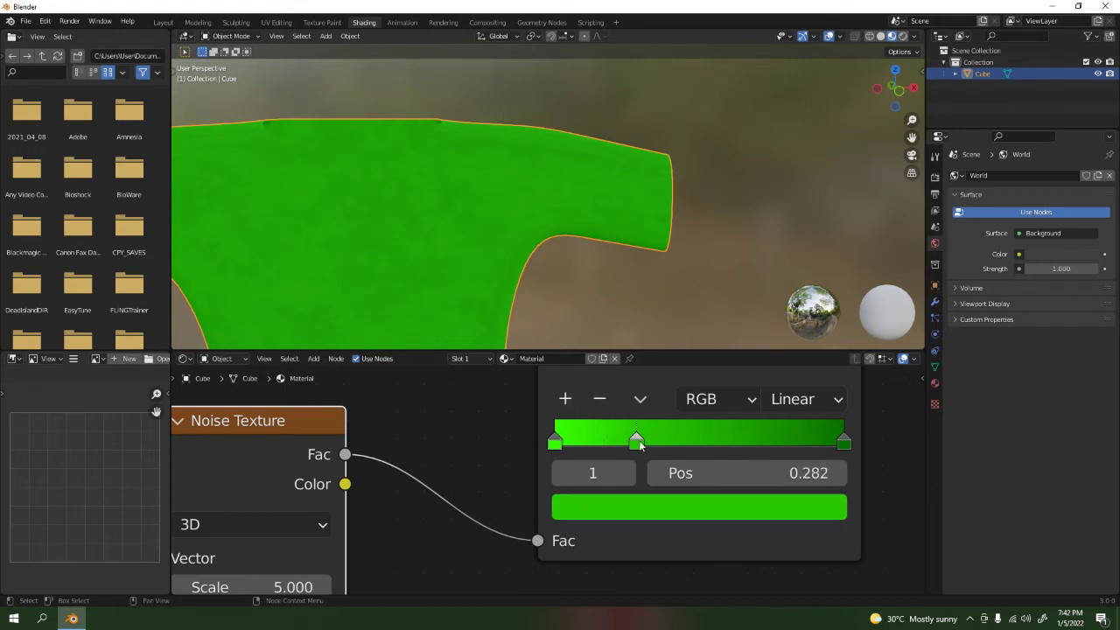
pyautogui.click(630, 501)
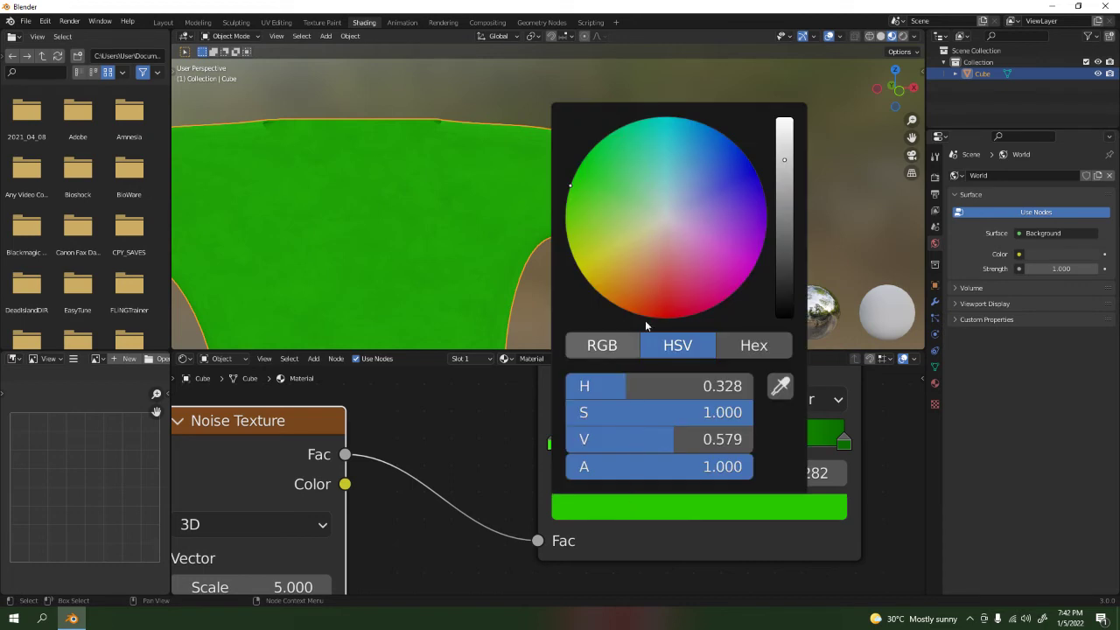
pyautogui.moveTo(784, 203); pyautogui.dragTo(785, 320)
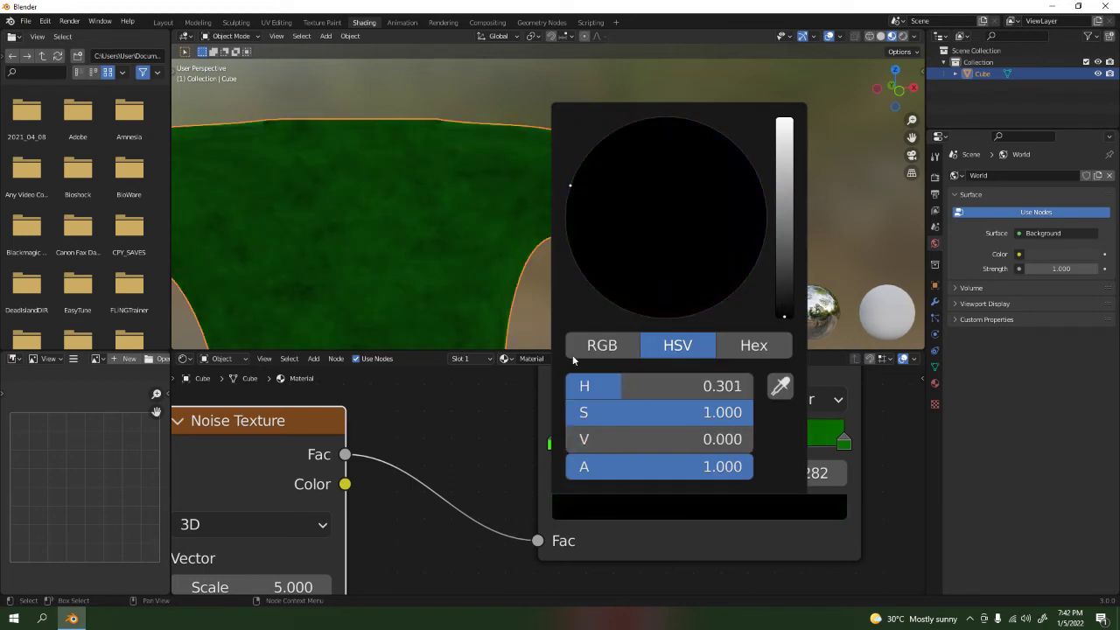
# Step: Add another ColorRamp stop at position 0.686 and color it olive yellow
pyautogui.click(566, 399)
pyautogui.moveTo(598, 444); pyautogui.dragTo(761, 457)
pyautogui.click(744, 511)
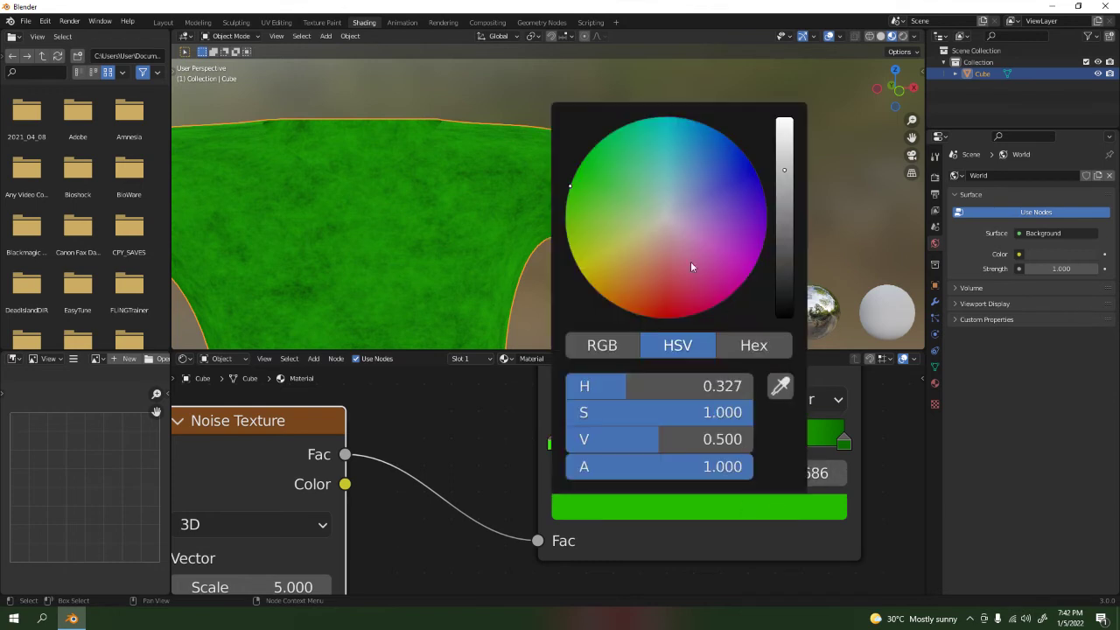
pyautogui.moveTo(571, 186)
pyautogui.mouseDown()
pyautogui.moveTo(569, 247)
pyautogui.moveTo(601, 254)
pyautogui.moveTo(592, 259)
pyautogui.mouseUp()
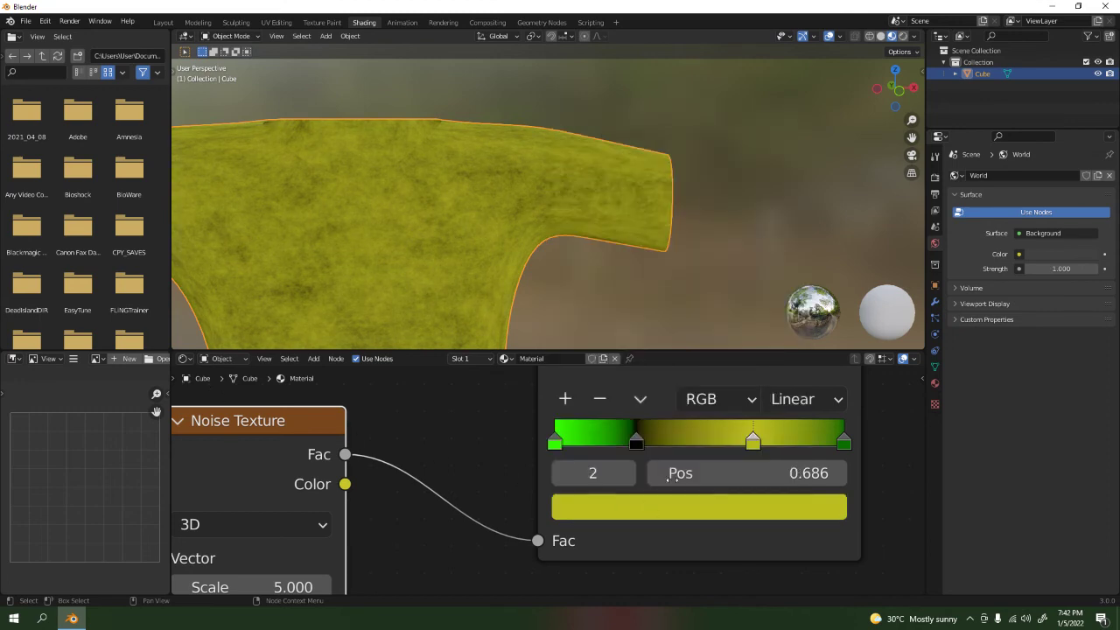
# Step: Shift the ColorRamp's bright green stop to position 0.059 and the black stop to 0.386
pyautogui.moveTo(641, 445)
pyautogui.mouseDown()
pyautogui.moveTo(669, 437)
pyautogui.moveTo(655, 431)
pyautogui.mouseUp()
pyautogui.moveTo(554, 441)
pyautogui.mouseDown()
pyautogui.moveTo(639, 440)
pyautogui.moveTo(571, 438)
pyautogui.mouseUp()
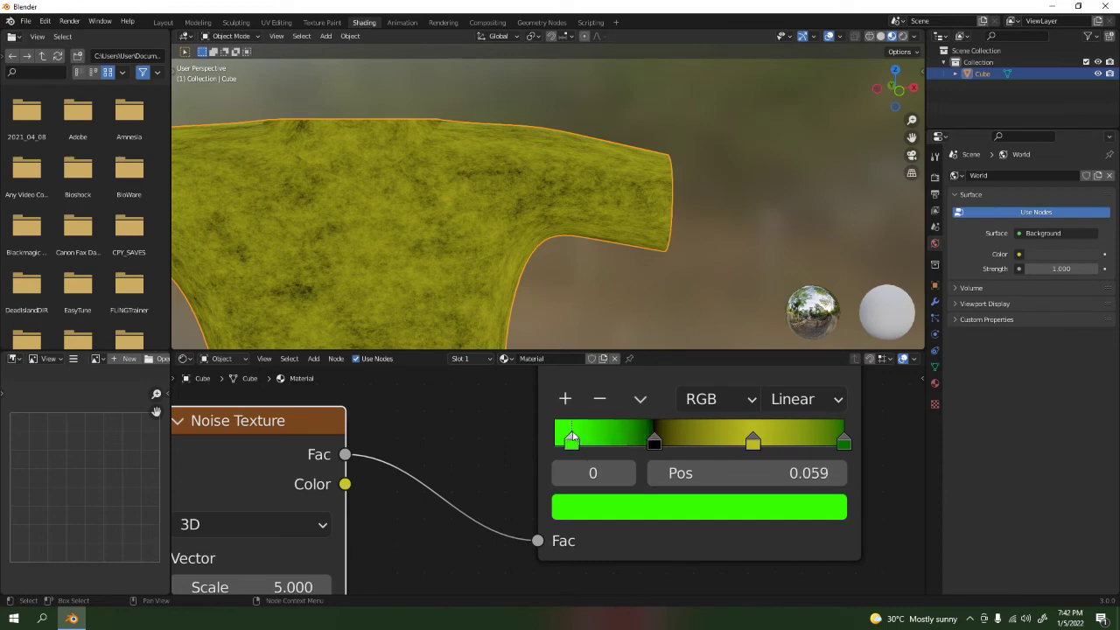
pyautogui.moveTo(655, 444)
pyautogui.mouseDown()
pyautogui.moveTo(688, 446)
pyautogui.moveTo(663, 444)
pyautogui.mouseUp()
pyautogui.scroll(-2, 365, 292)
pyautogui.scroll(-1, 369, 479)
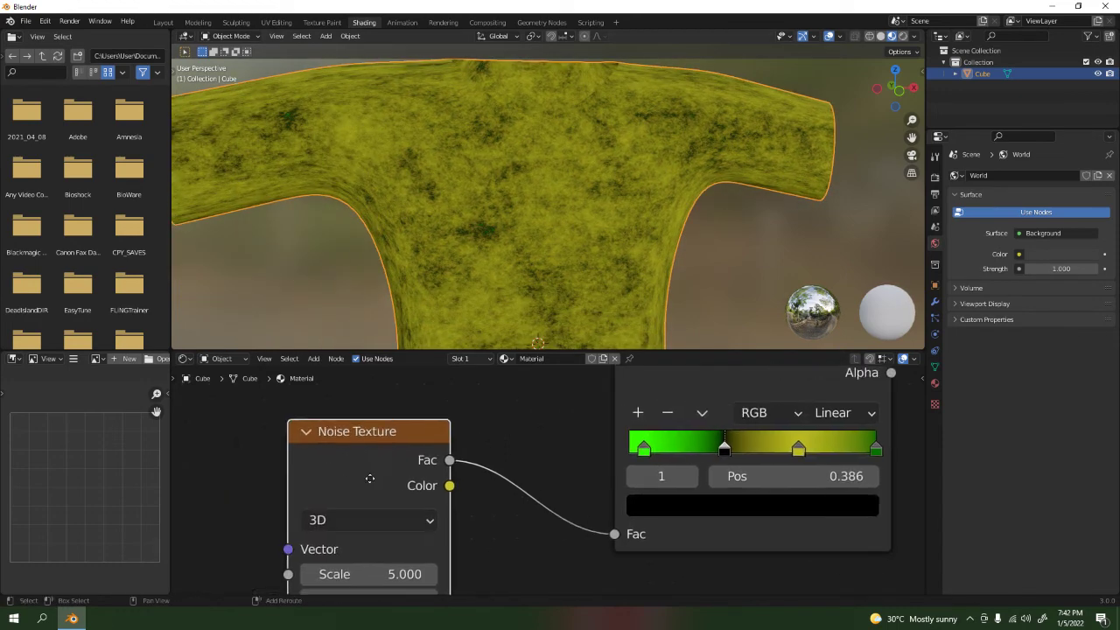
# Step: Set the Noise Texture's Scale to 89.000 and raise its Detail
pyautogui.moveTo(369, 478); pyautogui.dragTo(490, 430, button='middle')
pyautogui.moveTo(490, 525); pyautogui.dragTo(676, 524)
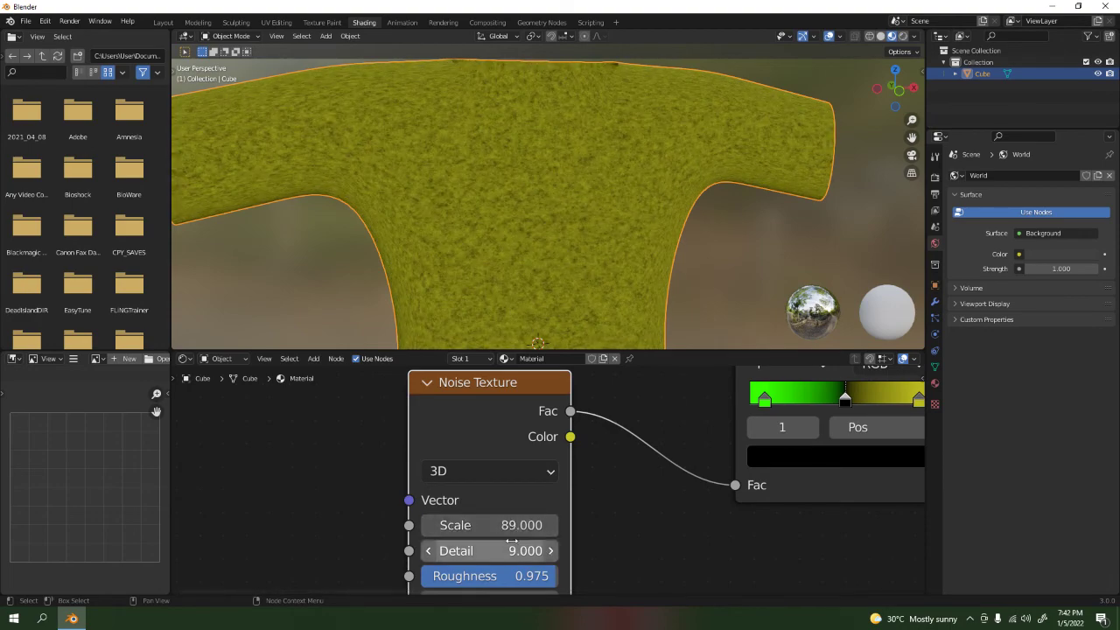
pyautogui.moveTo(512, 541); pyautogui.dragTo(603, 550)
# Step: Bunch the ColorRamp stops closer together, with bright green at position 0.314 and black at 0.450
pyautogui.moveTo(910, 411); pyautogui.dragTo(696, 465, button='middle')
pyautogui.scroll(1, 757, 428)
pyautogui.moveTo(757, 452); pyautogui.dragTo(601, 452)
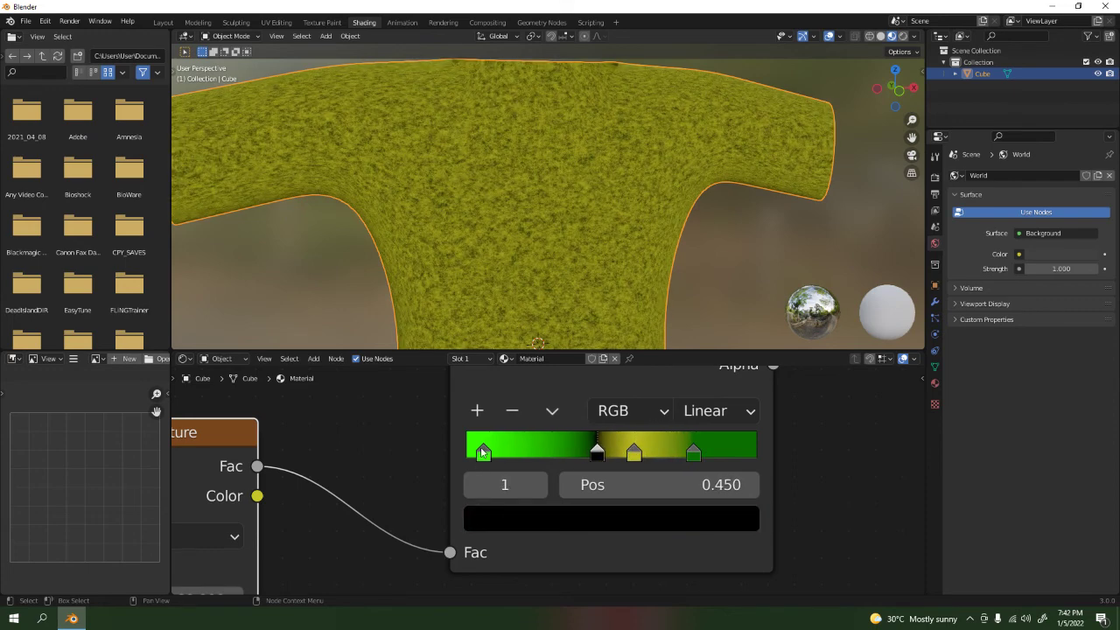
pyautogui.moveTo(482, 451); pyautogui.dragTo(557, 452)
pyautogui.scroll(-5, 560, 232)
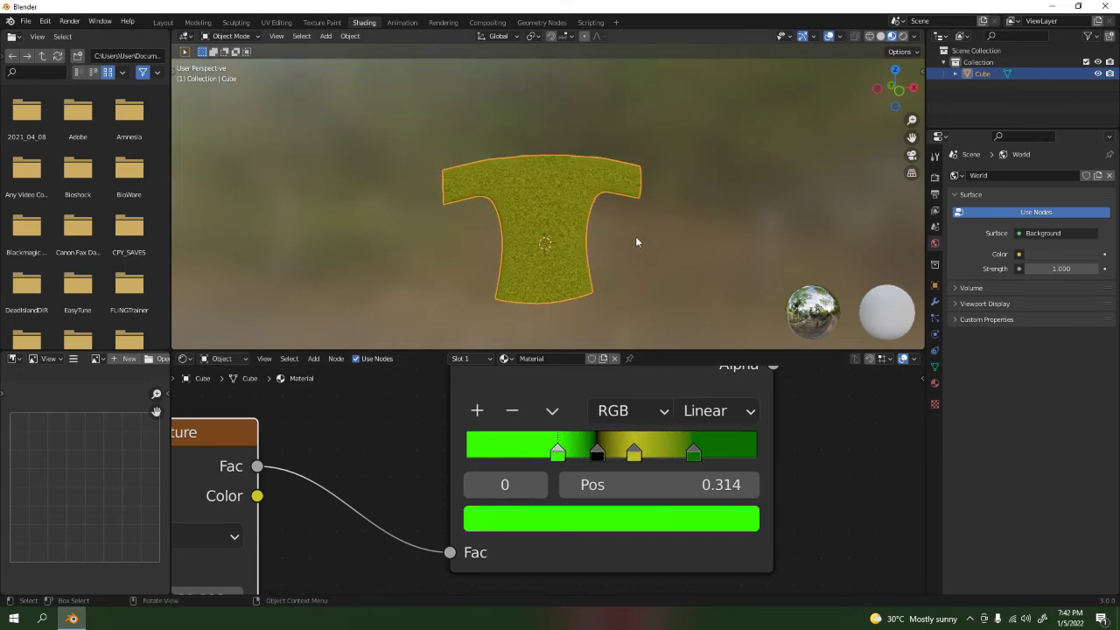
# Step: Rearrange the ColorRamp stops so yellow precedes bright green and black, and place the dark green stop at position 0.568
pyautogui.moveTo(636, 241); pyautogui.dragTo(591, 224, button='middle')
pyautogui.click(716, 267)
pyautogui.scroll(6, 595, 214)
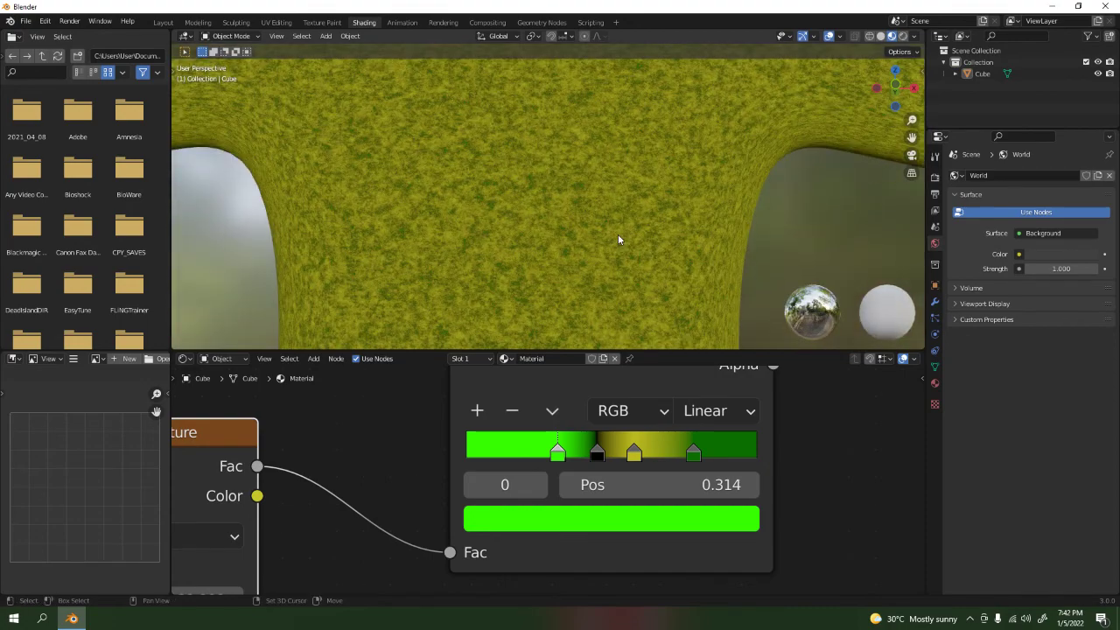
pyautogui.scroll(-2, 618, 239)
pyautogui.moveTo(634, 452)
pyautogui.mouseDown()
pyautogui.moveTo(517, 452)
pyautogui.moveTo(560, 465)
pyautogui.moveTo(566, 451)
pyautogui.moveTo(526, 457)
pyautogui.moveTo(633, 453)
pyautogui.mouseUp()
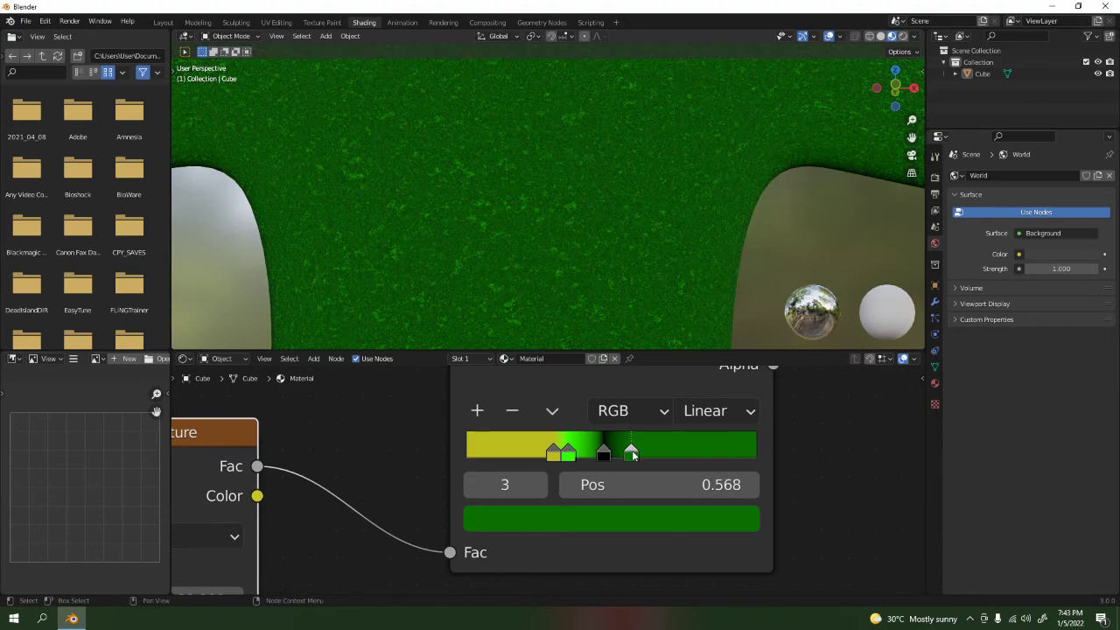
# Step: Check the green pattern on the whole shirt and up close, and lower the Noise Texture's Detail to 0.000
pyautogui.scroll(-5, 574, 242)
pyautogui.scroll(-2, 645, 280)
pyautogui.moveTo(644, 280)
pyautogui.mouseDown(button='middle')
pyautogui.moveTo(722, 310)
pyautogui.moveTo(653, 277)
pyautogui.mouseUp(button='middle')
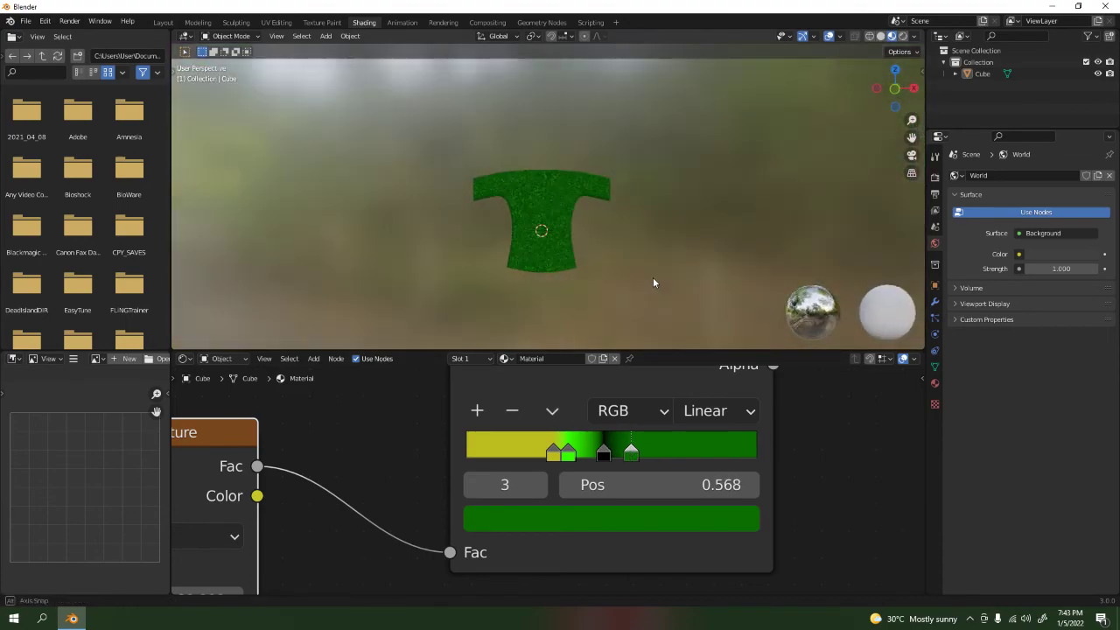
pyautogui.scroll(6, 652, 278)
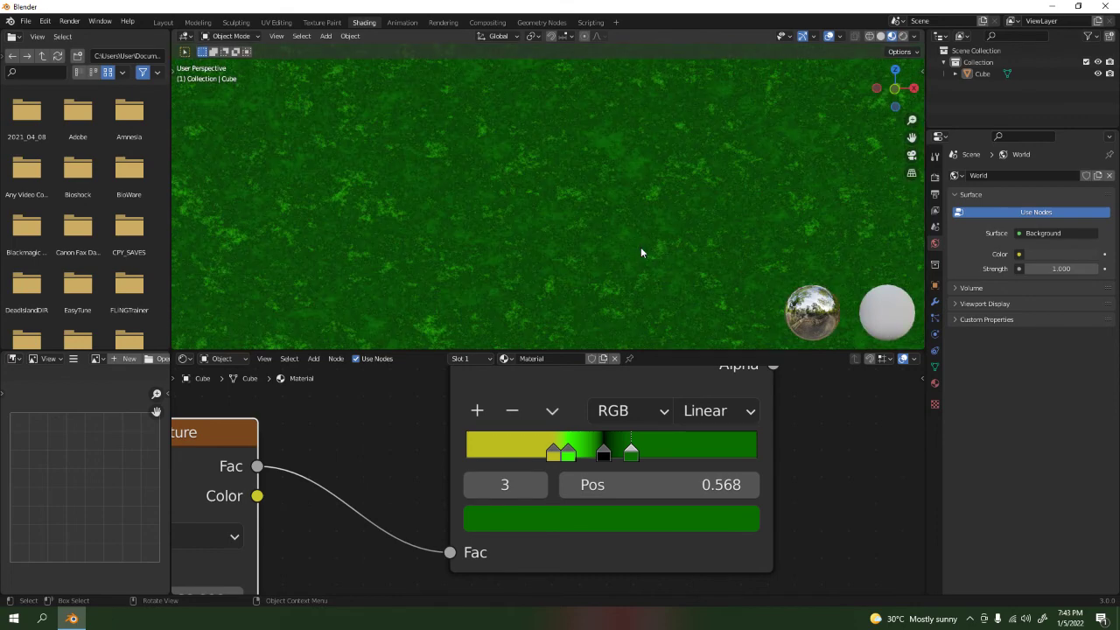
pyautogui.scroll(-6, 640, 247)
pyautogui.moveTo(358, 535); pyautogui.dragTo(727, 473, button='middle')
pyautogui.moveTo(569, 560); pyautogui.dragTo(455, 559)
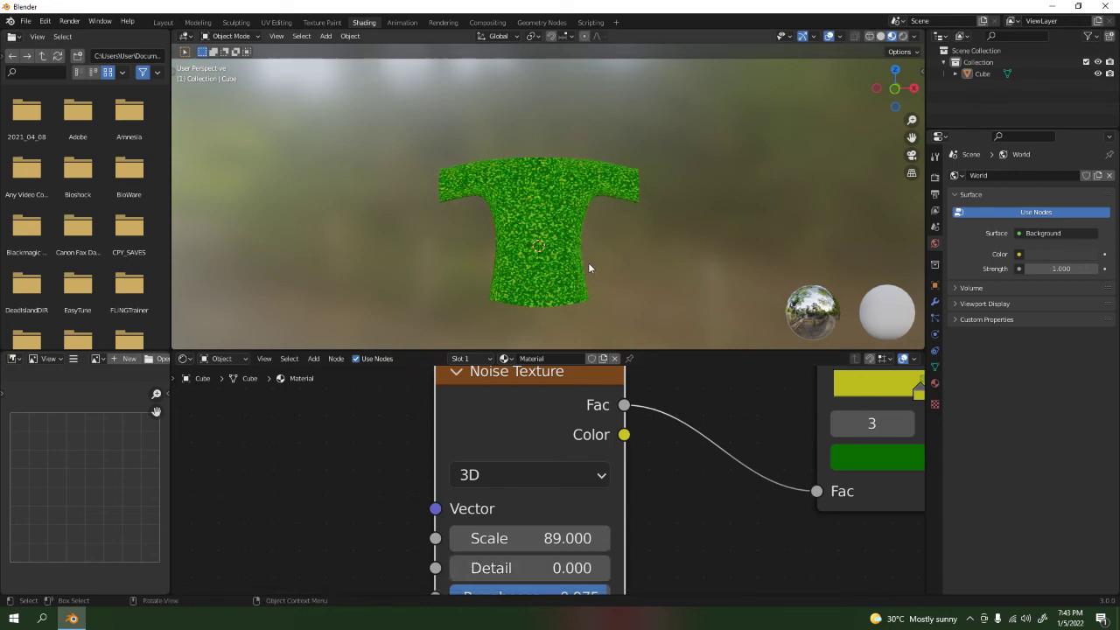
# Step: Set the Noise Texture's Distortion to 3.200 and its Detail to 4.200
pyautogui.moveTo(588, 262)
pyautogui.mouseDown(button='middle')
pyautogui.moveTo(723, 290)
pyautogui.moveTo(604, 273)
pyautogui.mouseUp(button='middle')
pyautogui.scroll(6, 605, 275)
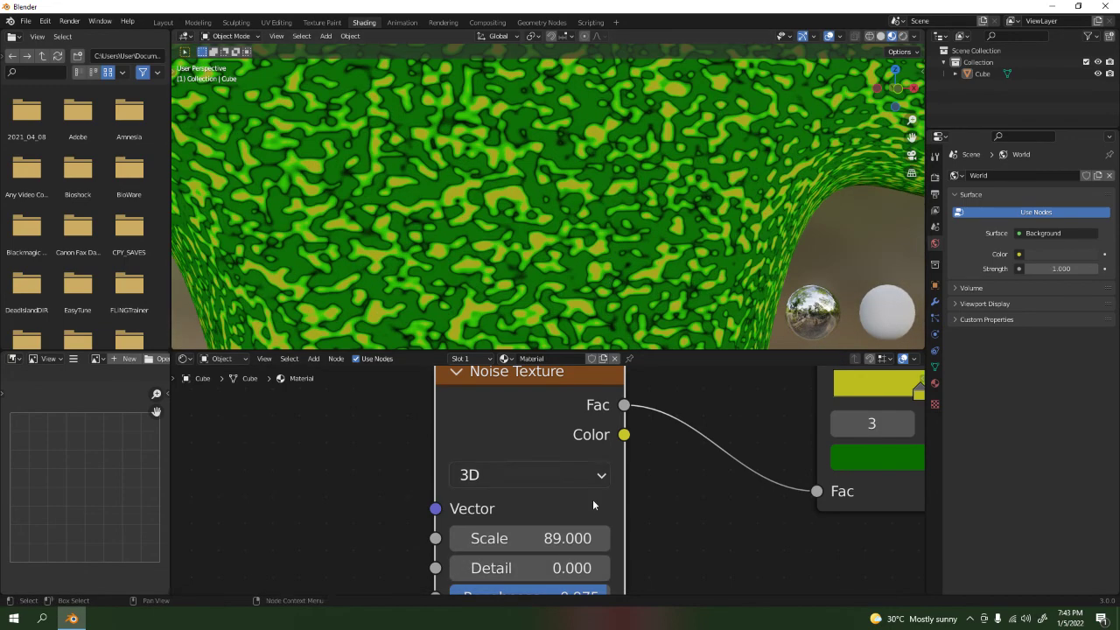
pyautogui.moveTo(577, 538); pyautogui.dragTo(588, 421, button='middle')
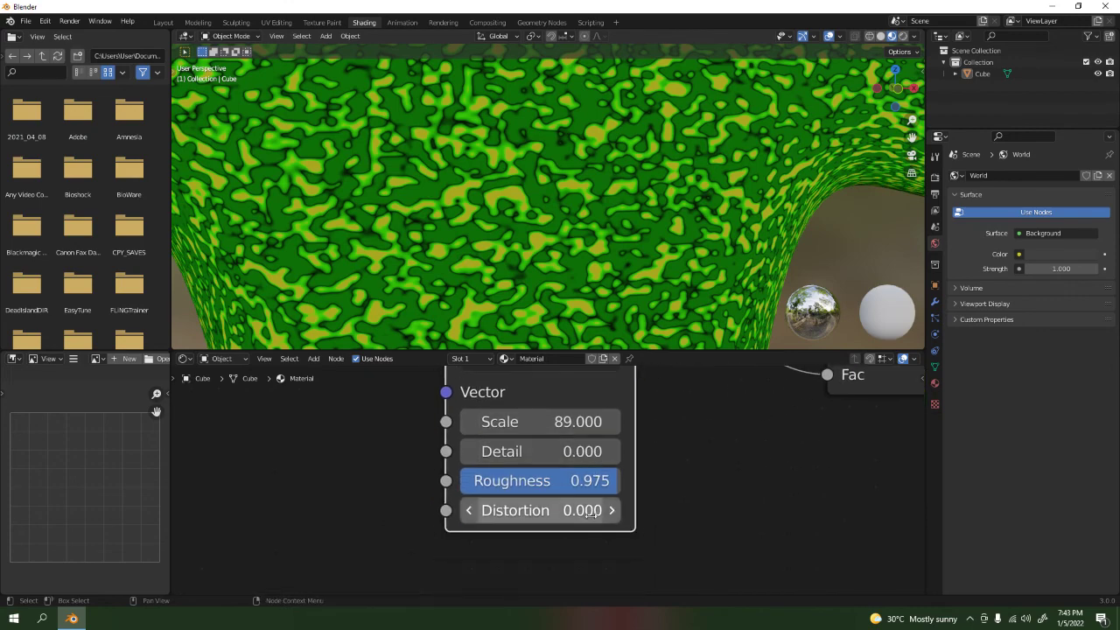
pyautogui.moveTo(584, 509); pyautogui.dragTo(623, 509)
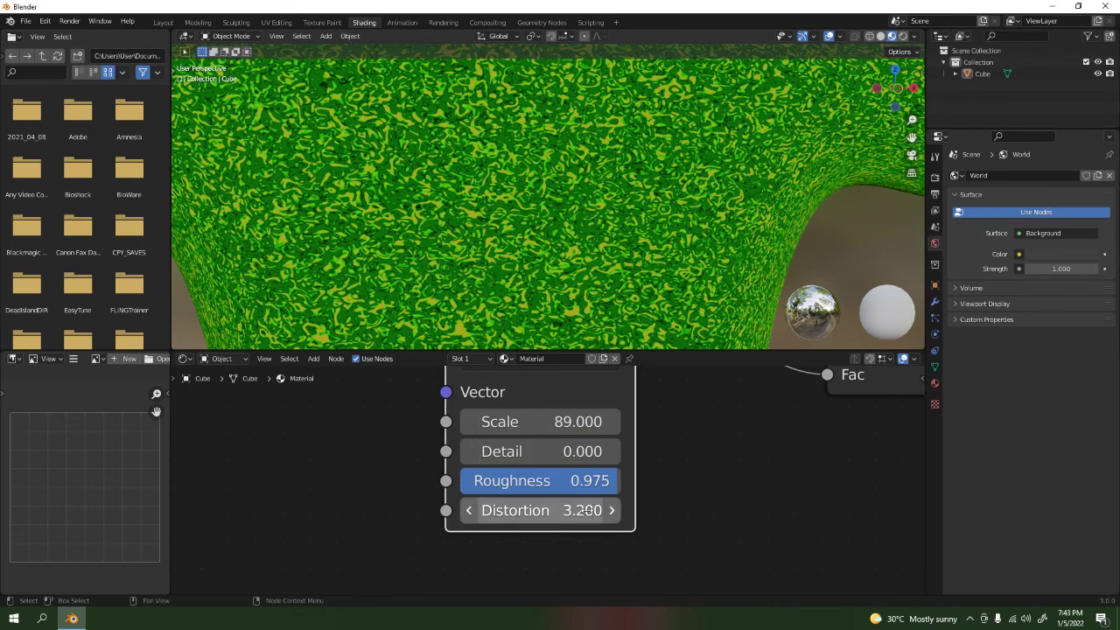
pyautogui.scroll(-6, 507, 248)
pyautogui.scroll(6, 517, 258)
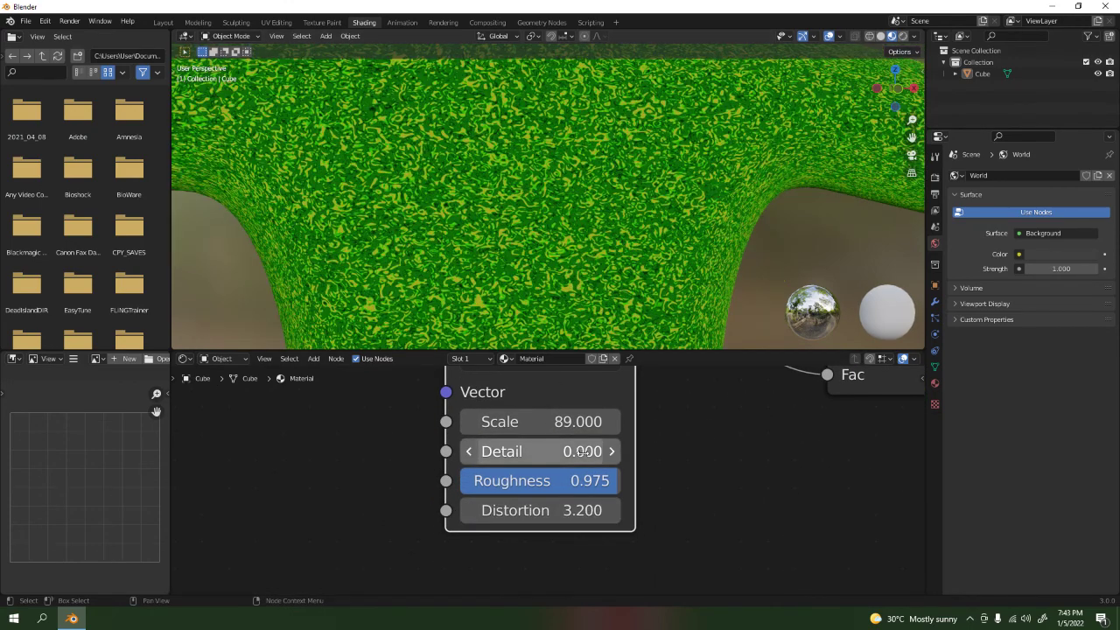
pyautogui.moveTo(578, 451); pyautogui.dragTo(614, 451)
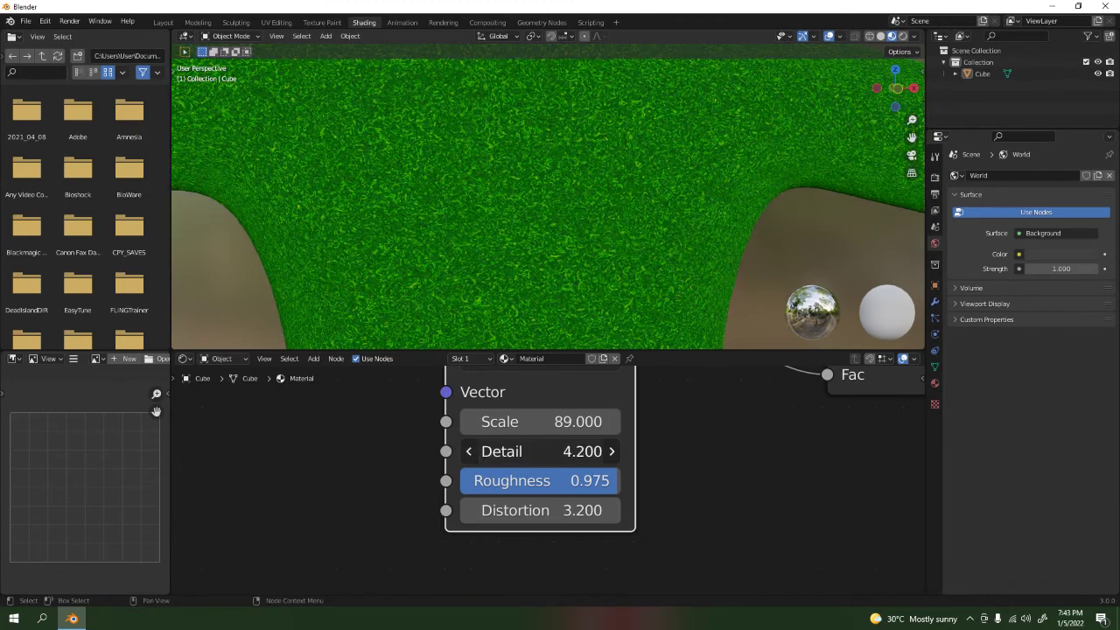
# Step: Set the Noise Texture's Detail to 15.000, Scale to 70.700 and Distortion to 0
pyautogui.scroll(3, 692, 236)
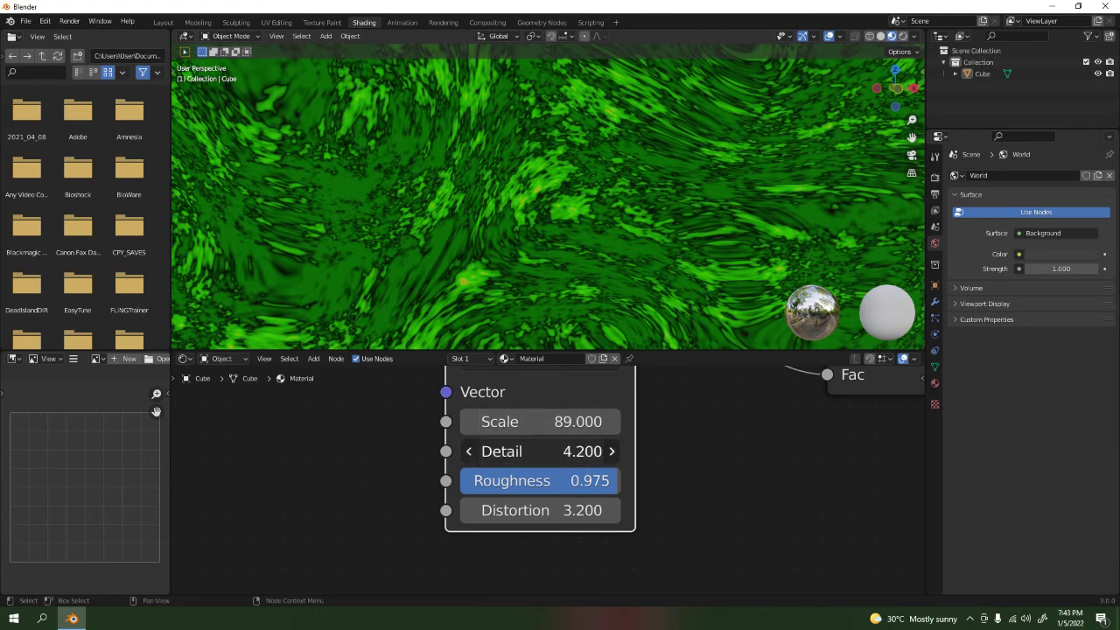
pyautogui.moveTo(577, 452); pyautogui.dragTo(640, 457)
pyautogui.moveTo(610, 422); pyautogui.dragTo(571, 422)
pyautogui.click(596, 503)
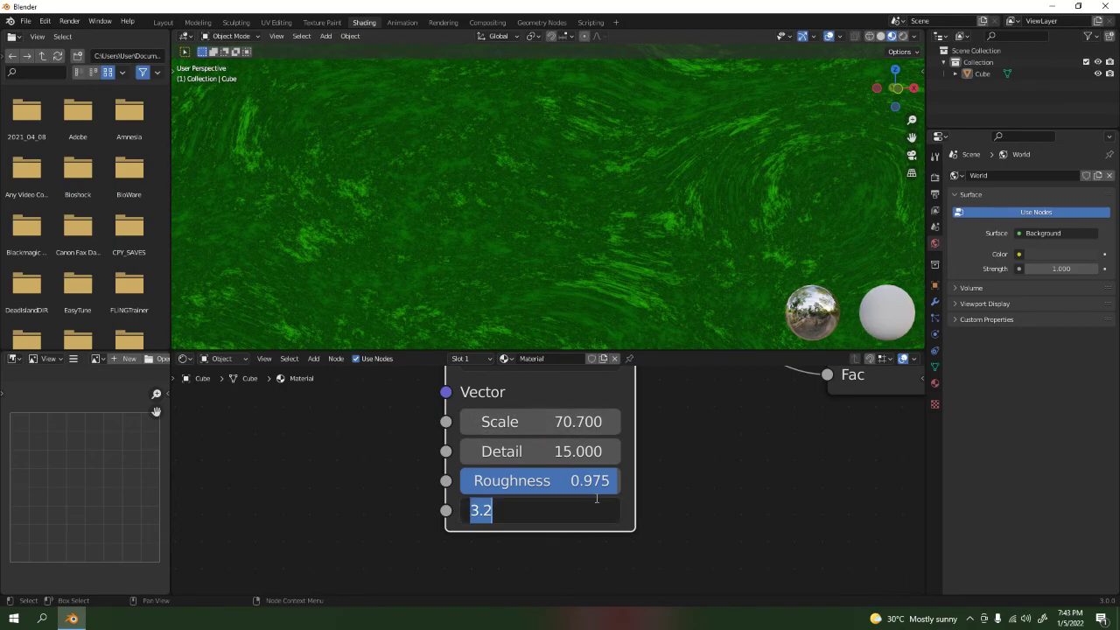
pyautogui.write('0')
pyautogui.press('Return')
# Step: Delete the Noise Texture and ColorRamp nodes from the shirt's material
pyautogui.scroll(-8, 572, 201)
pyautogui.moveTo(567, 200); pyautogui.dragTo(733, 239, button='middle')
pyautogui.scroll(3, 578, 217)
pyautogui.scroll(-2, 577, 217)
pyautogui.scroll(4, 568, 223)
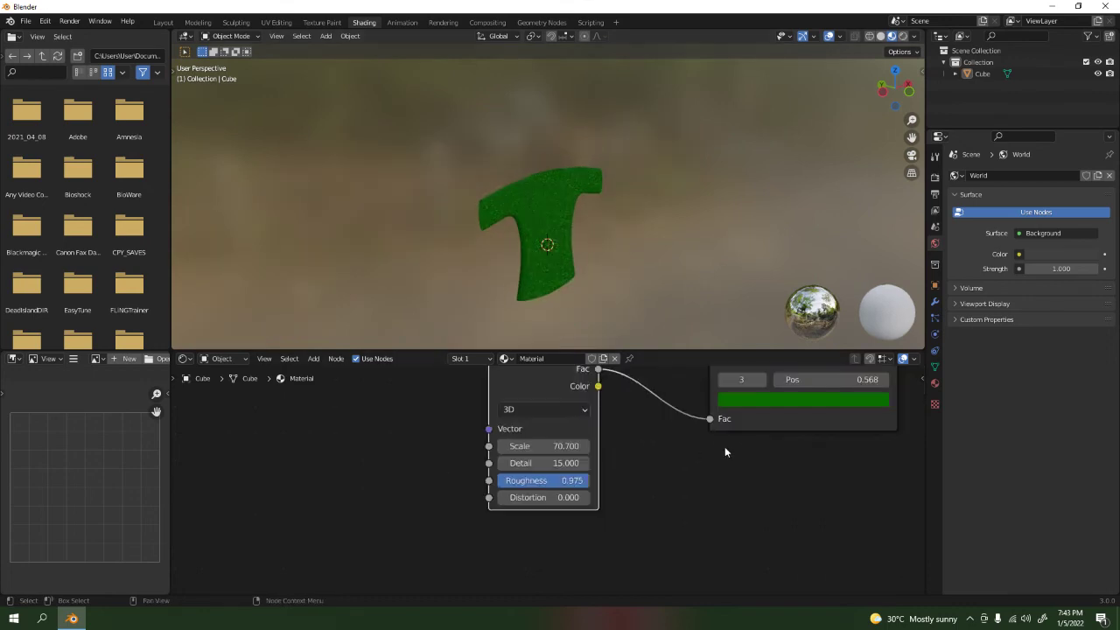
pyautogui.scroll(-3, 725, 446)
pyautogui.moveTo(499, 404); pyautogui.dragTo(651, 488)
pyautogui.press('Delete')
# Step: Select the T-shirt and examine its plain material and shape from several angles
pyautogui.moveTo(674, 255); pyautogui.dragTo(553, 224, button='middle')
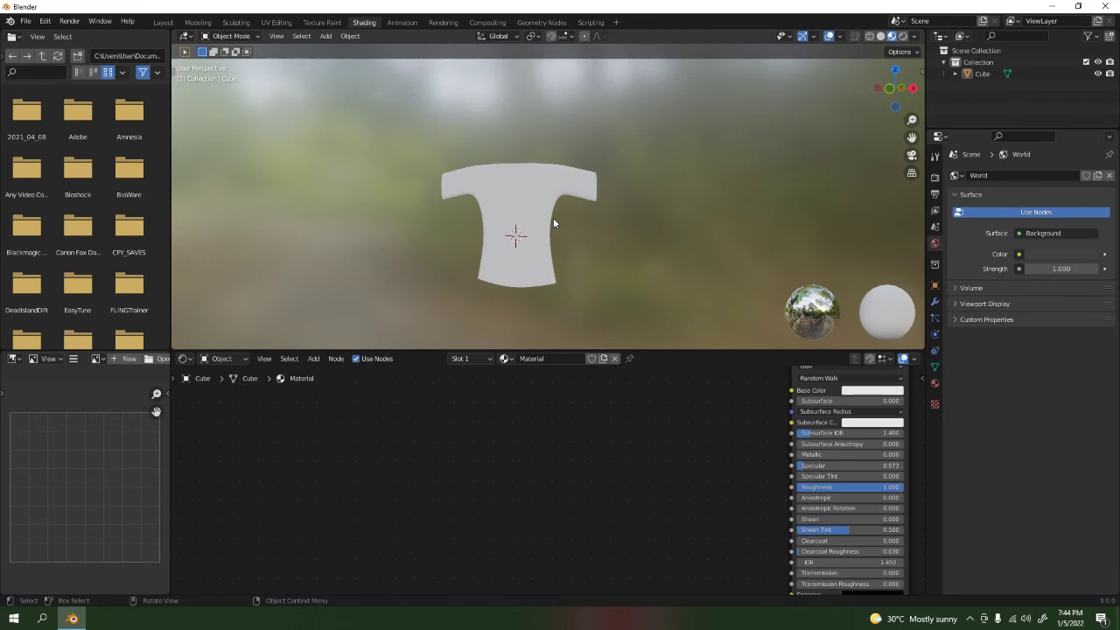
pyautogui.moveTo(553, 223); pyautogui.dragTo(587, 268, button='middle')
pyautogui.scroll(5, 587, 262)
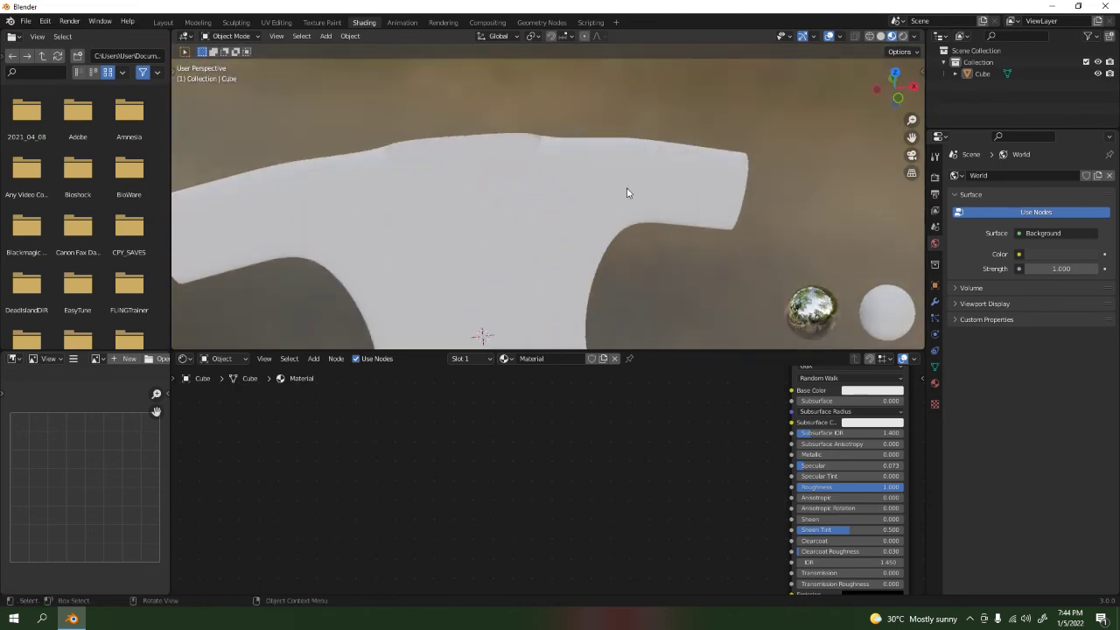
pyautogui.moveTo(627, 189); pyautogui.dragTo(601, 150, button='middle')
pyautogui.click(588, 123)
pyautogui.scroll(-5, 632, 114)
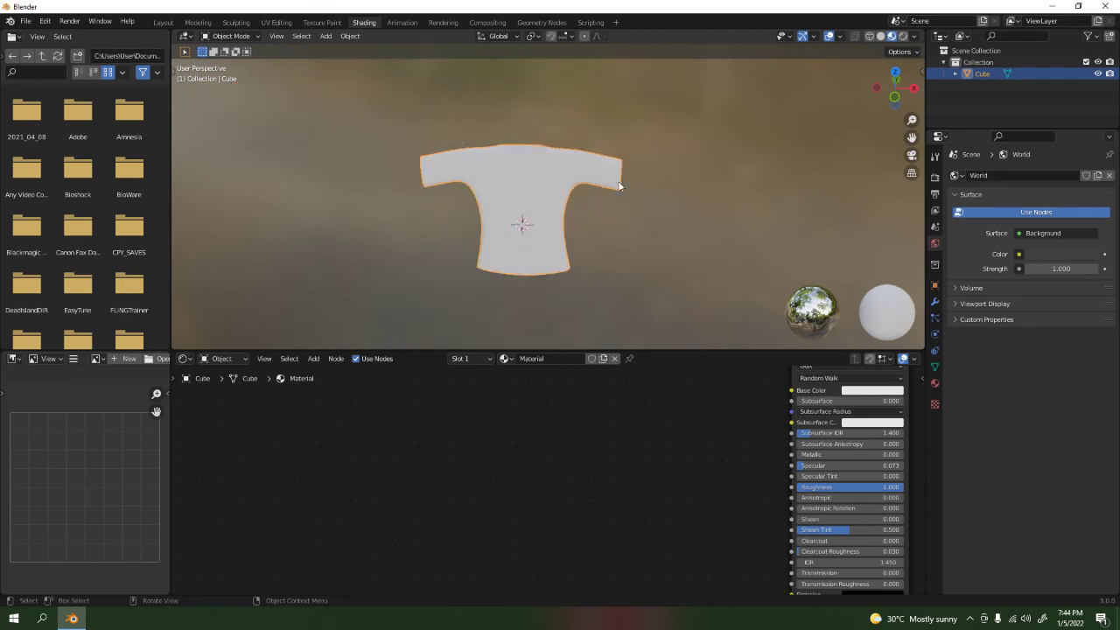
pyautogui.moveTo(520, 225); pyautogui.dragTo(541, 203, button='middle')
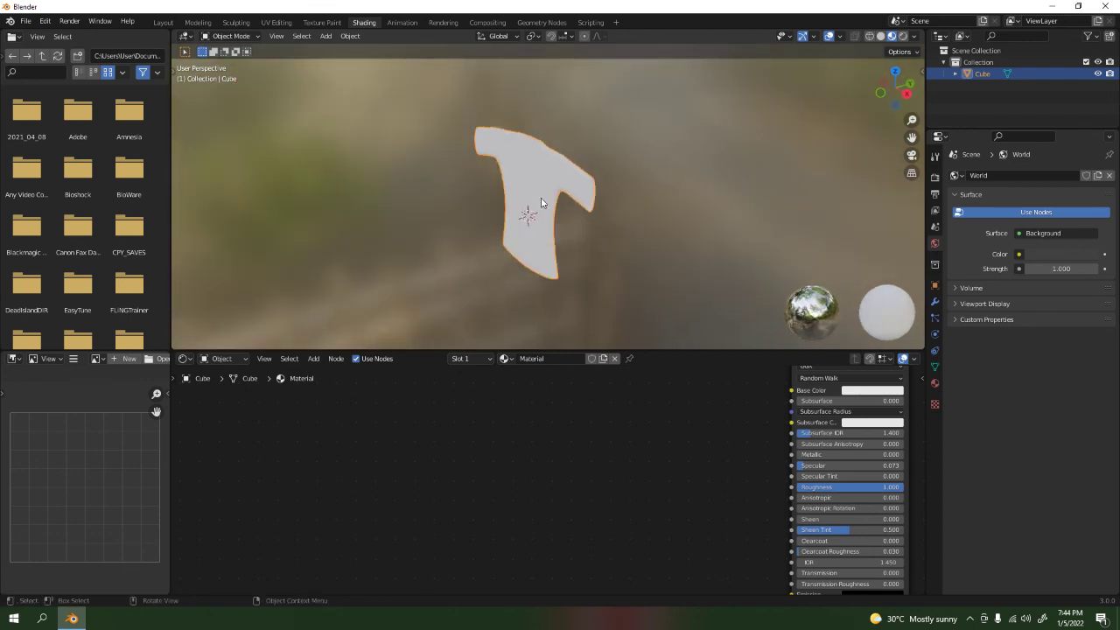